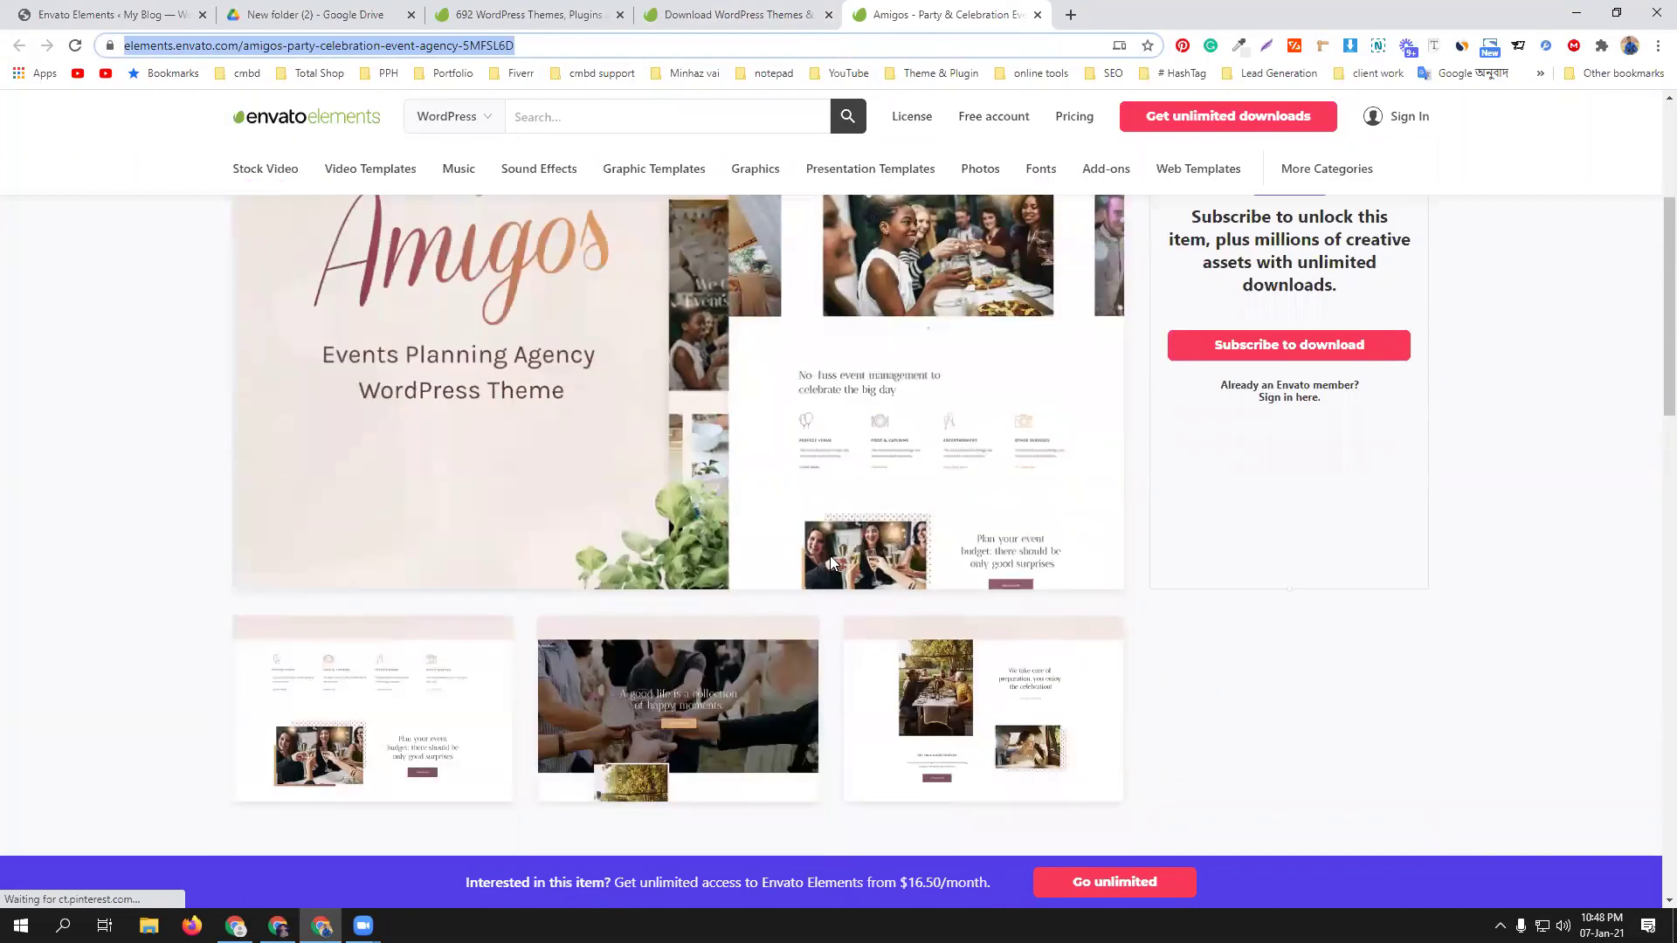
# Go to the WordPress admin, start a new page in a separate tab and dismiss the block editor welcome guide.
pyautogui.scroll(6, 832, 556)
pyautogui.scroll(4, 831, 543)
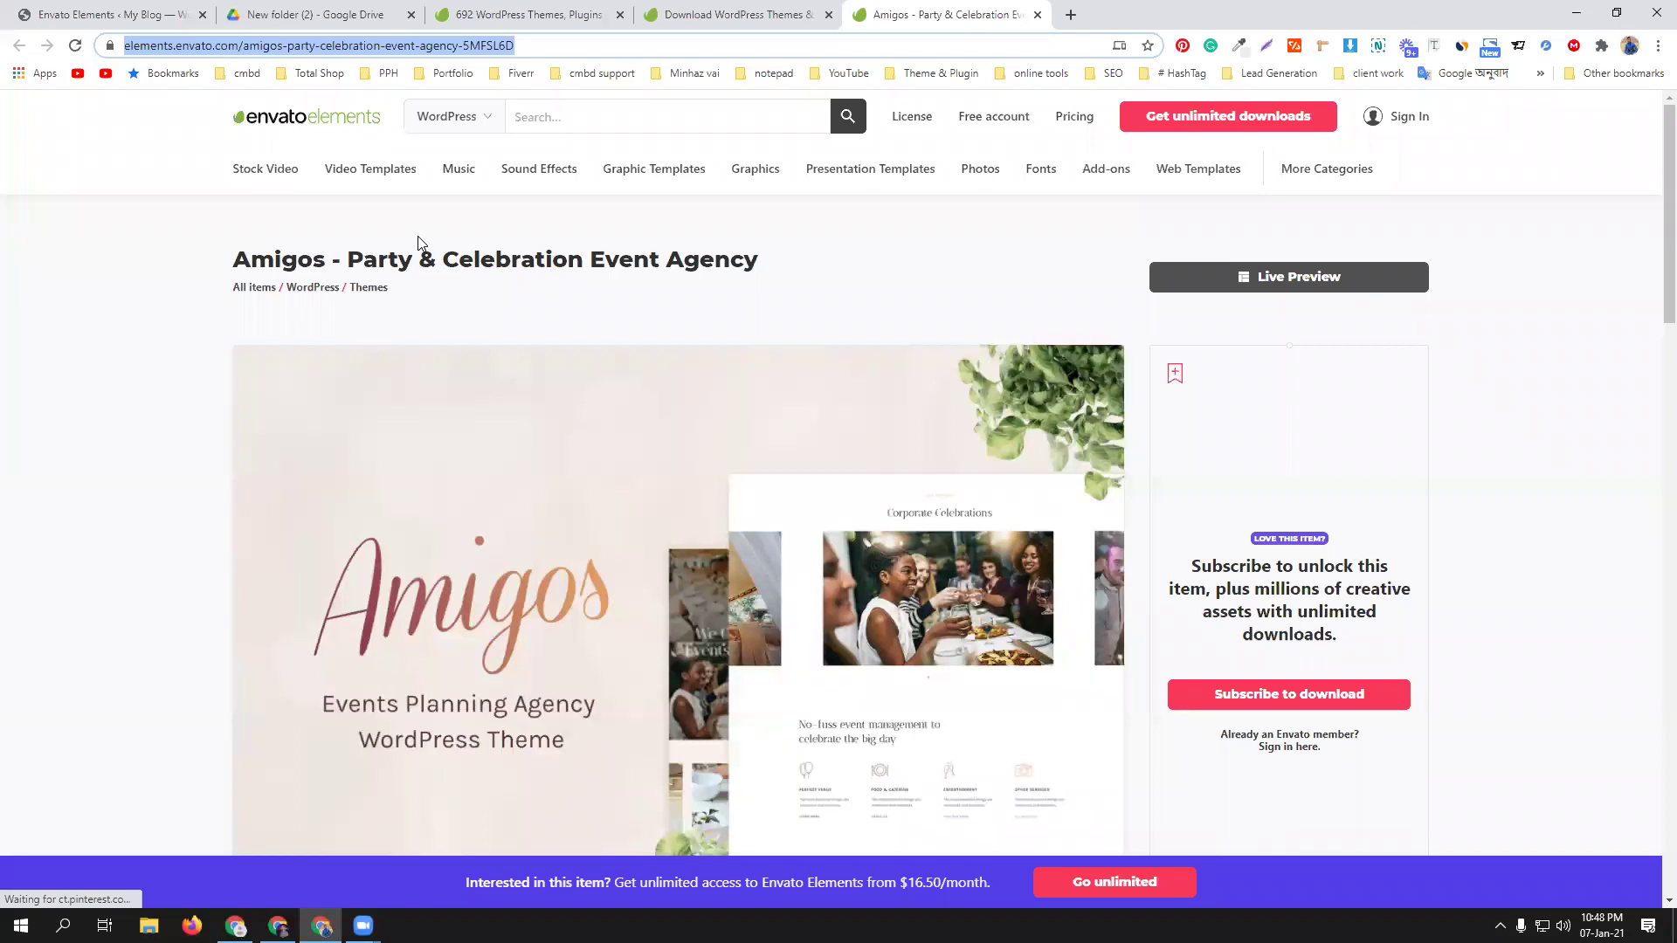
pyautogui.click(114, 14)
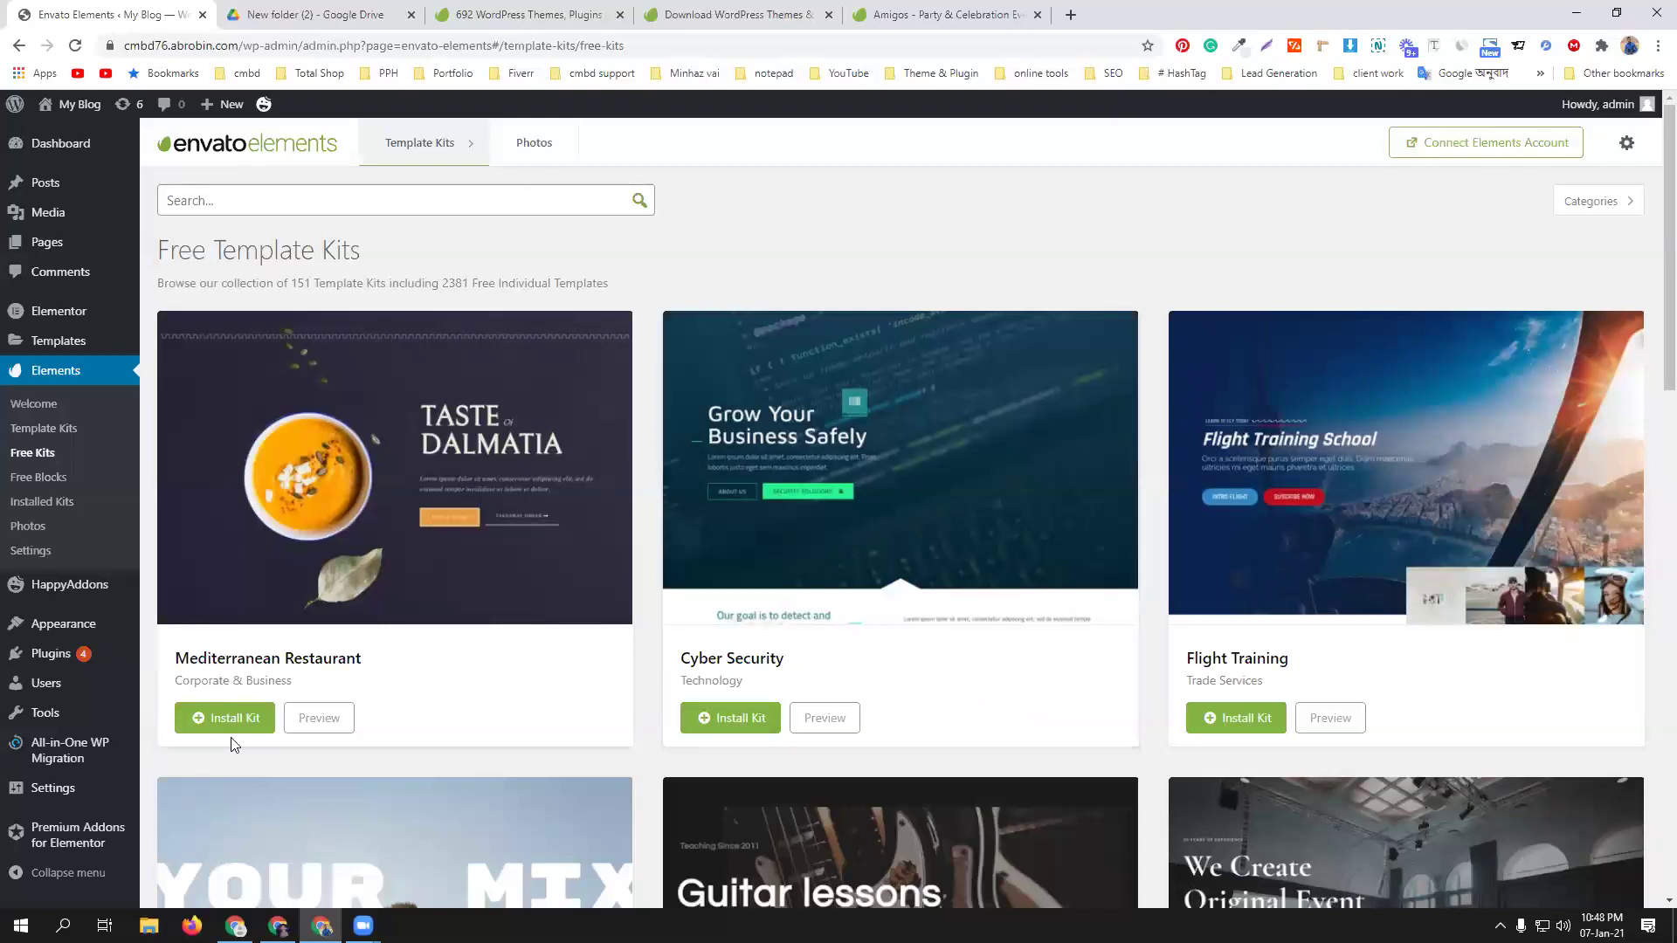
pyautogui.moveTo(33, 229)
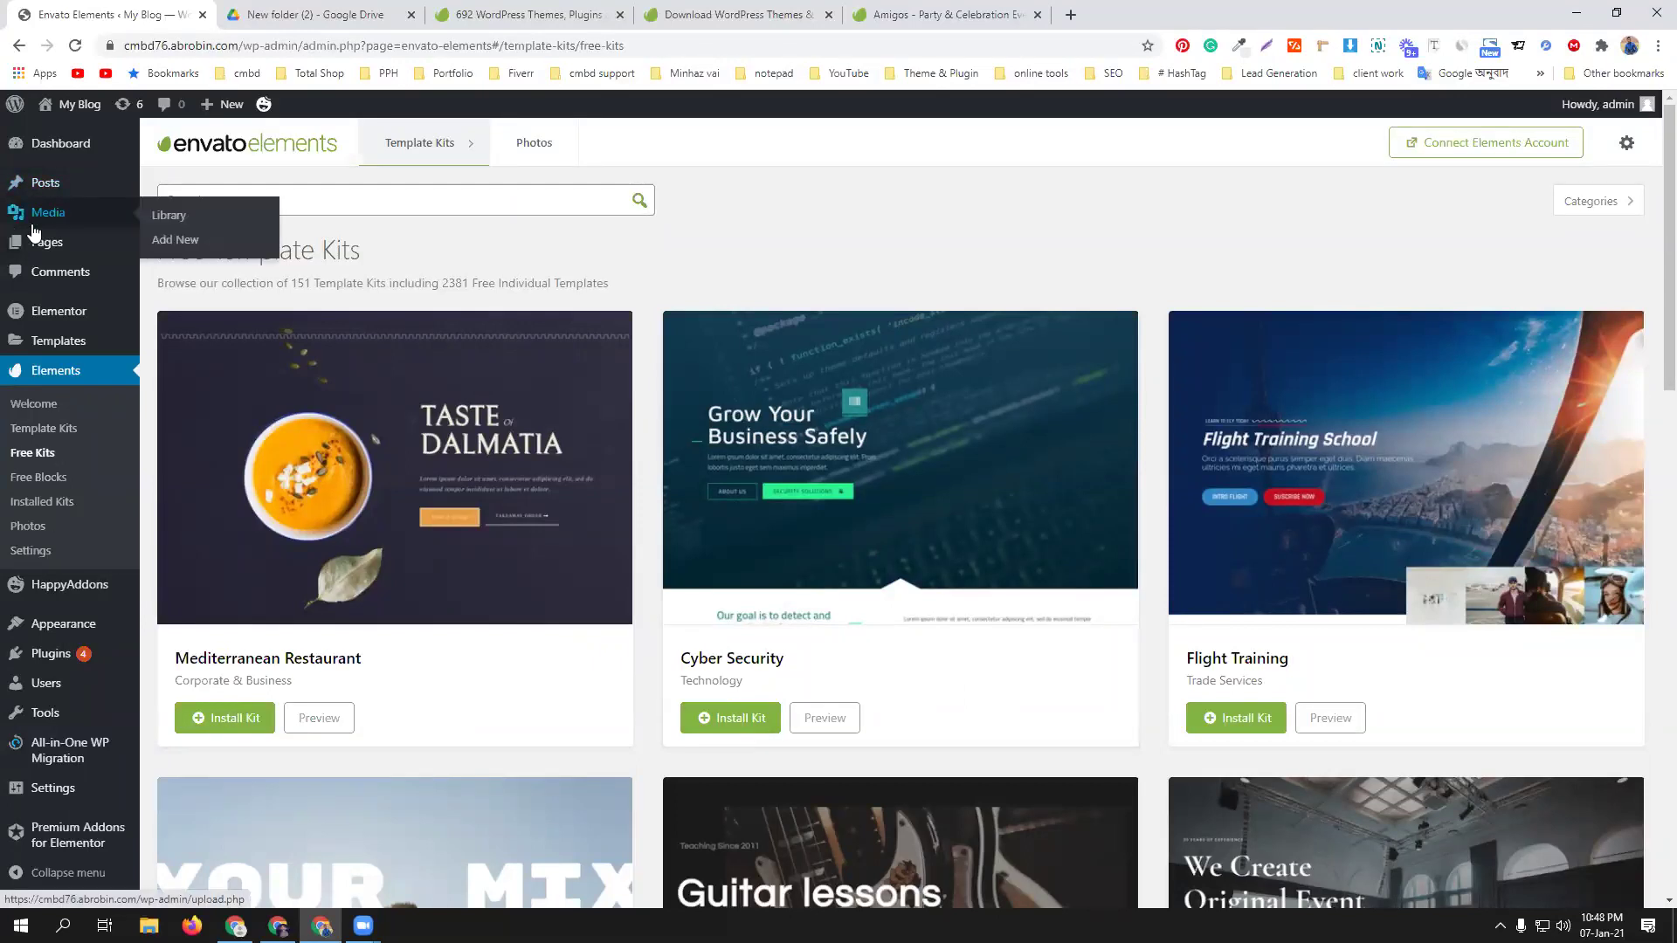
pyautogui.keyDown('ctrl'); pyautogui.click(177, 273); pyautogui.keyUp('ctrl')
pyautogui.hotkey('ctrl', 'Tab')
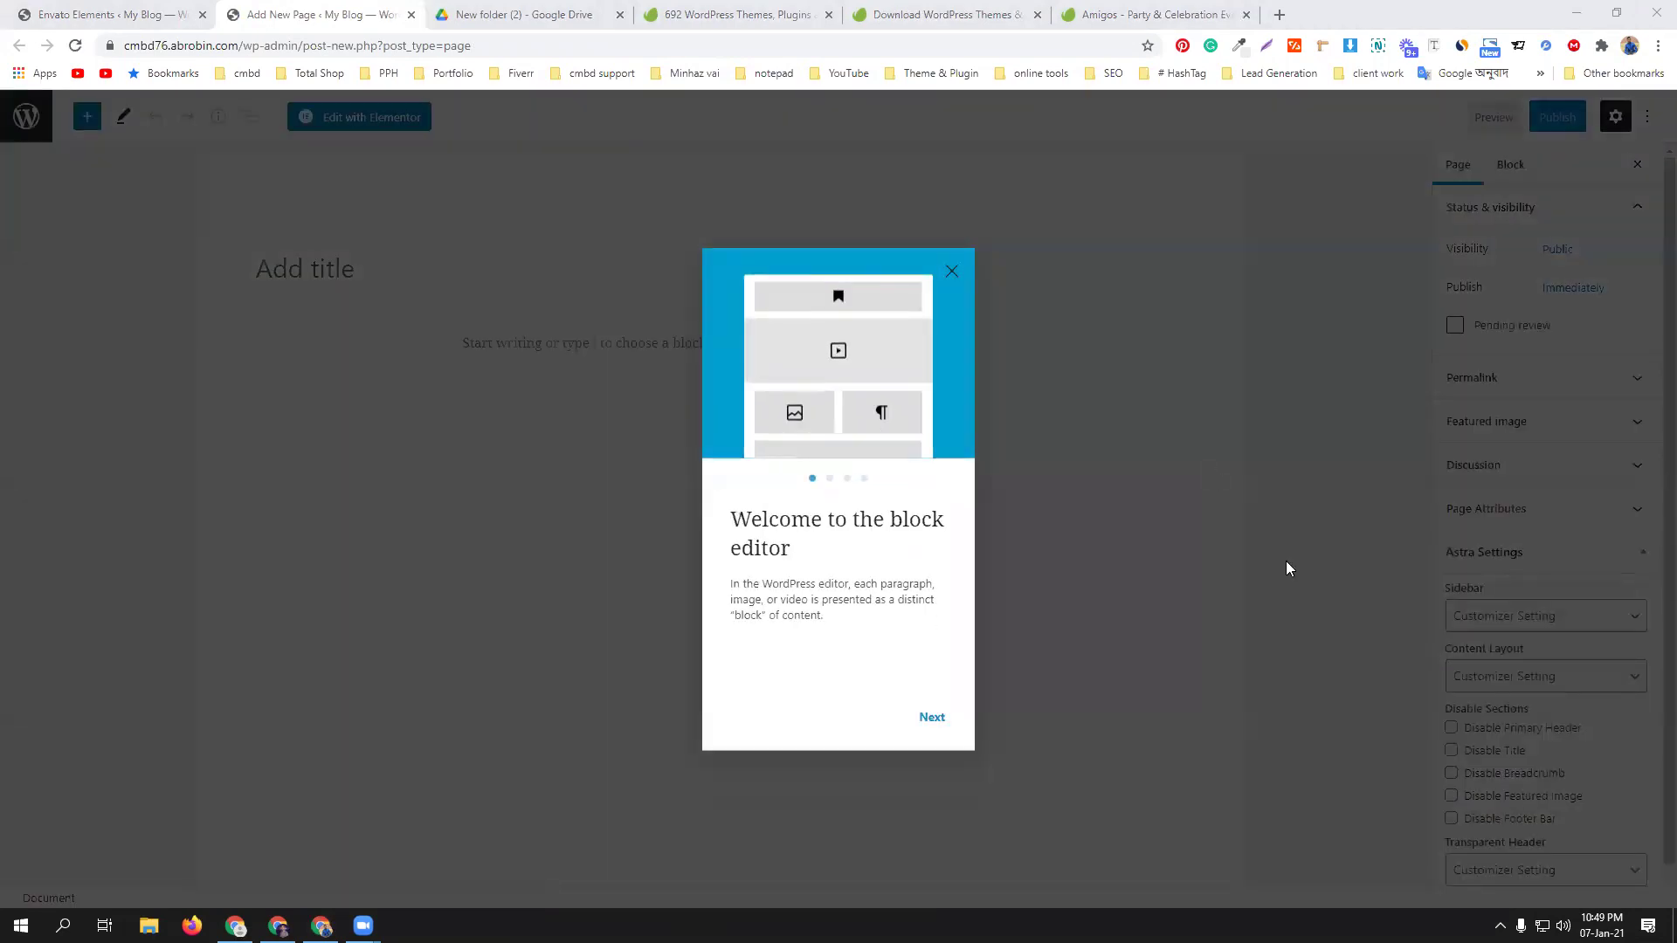
pyautogui.click(933, 718)
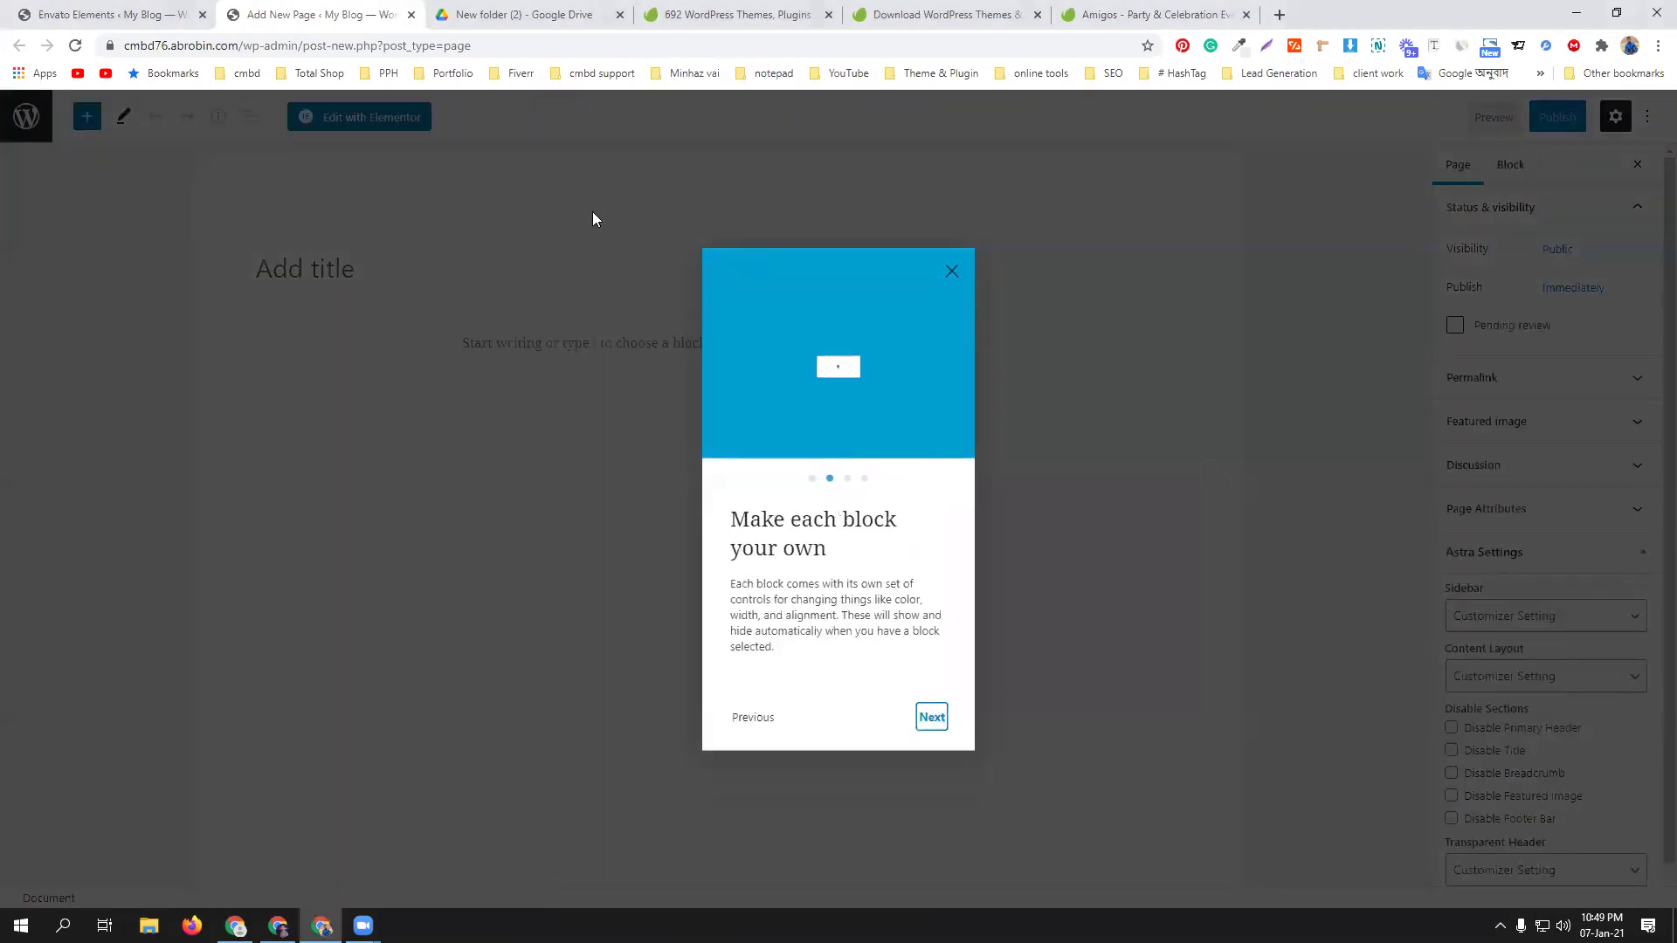
pyautogui.click(951, 272)
# Title the new page "test" and publish it.
pyautogui.click(273, 277)
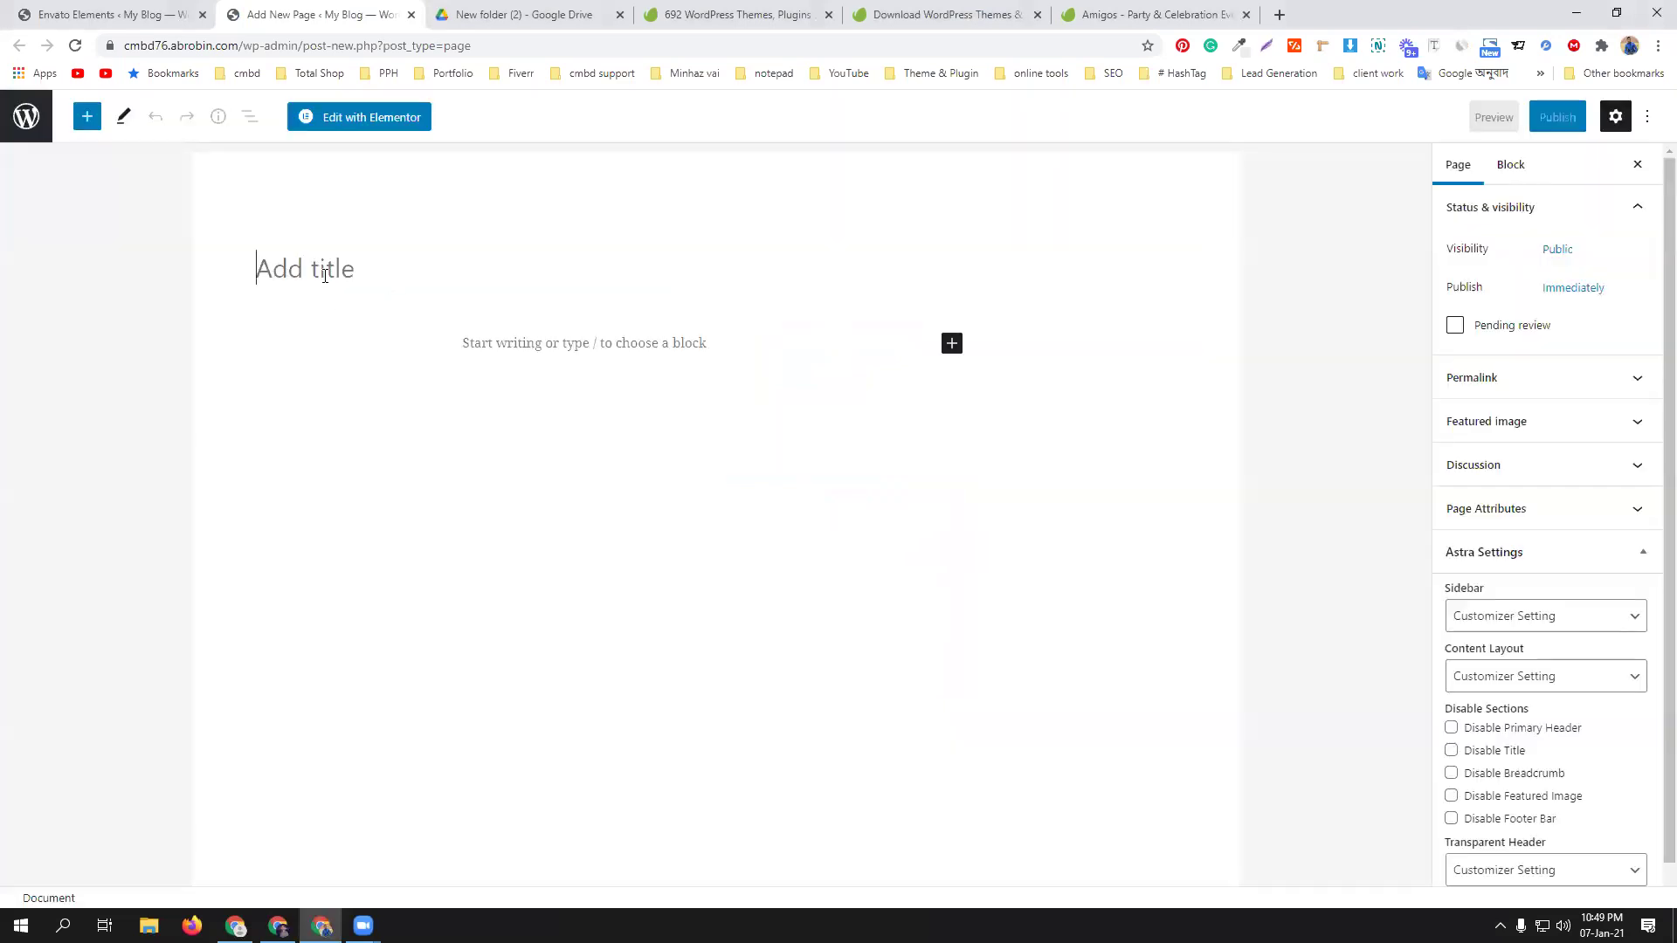
pyautogui.write('test')
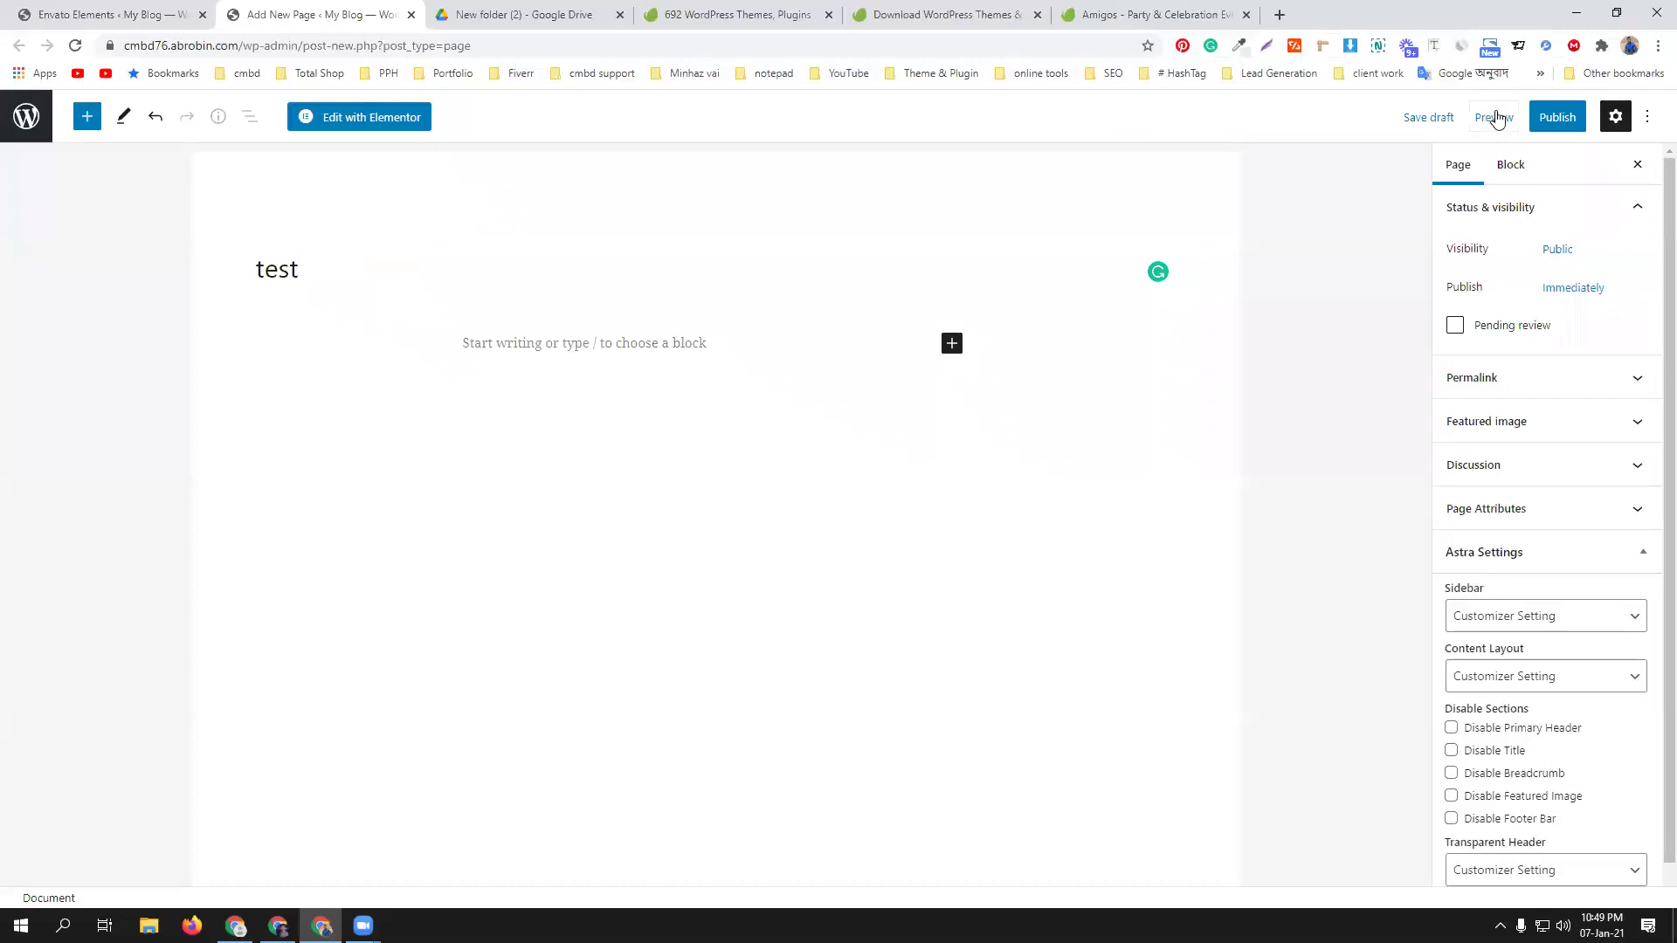
pyautogui.click(1559, 117)
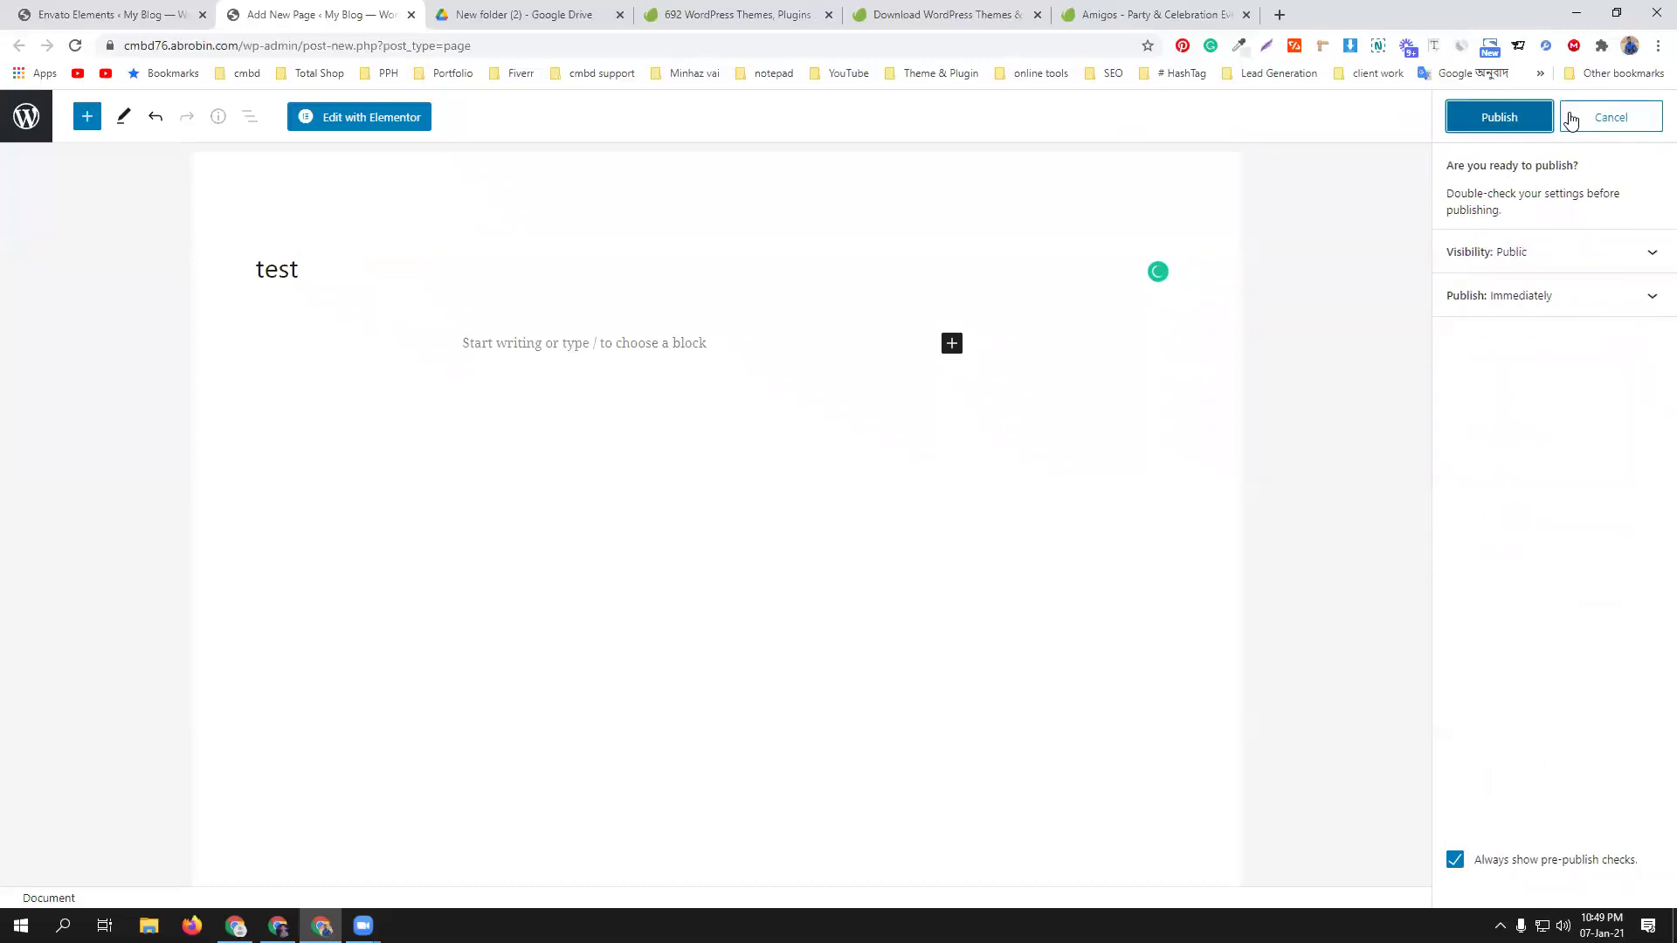
pyautogui.click(1517, 121)
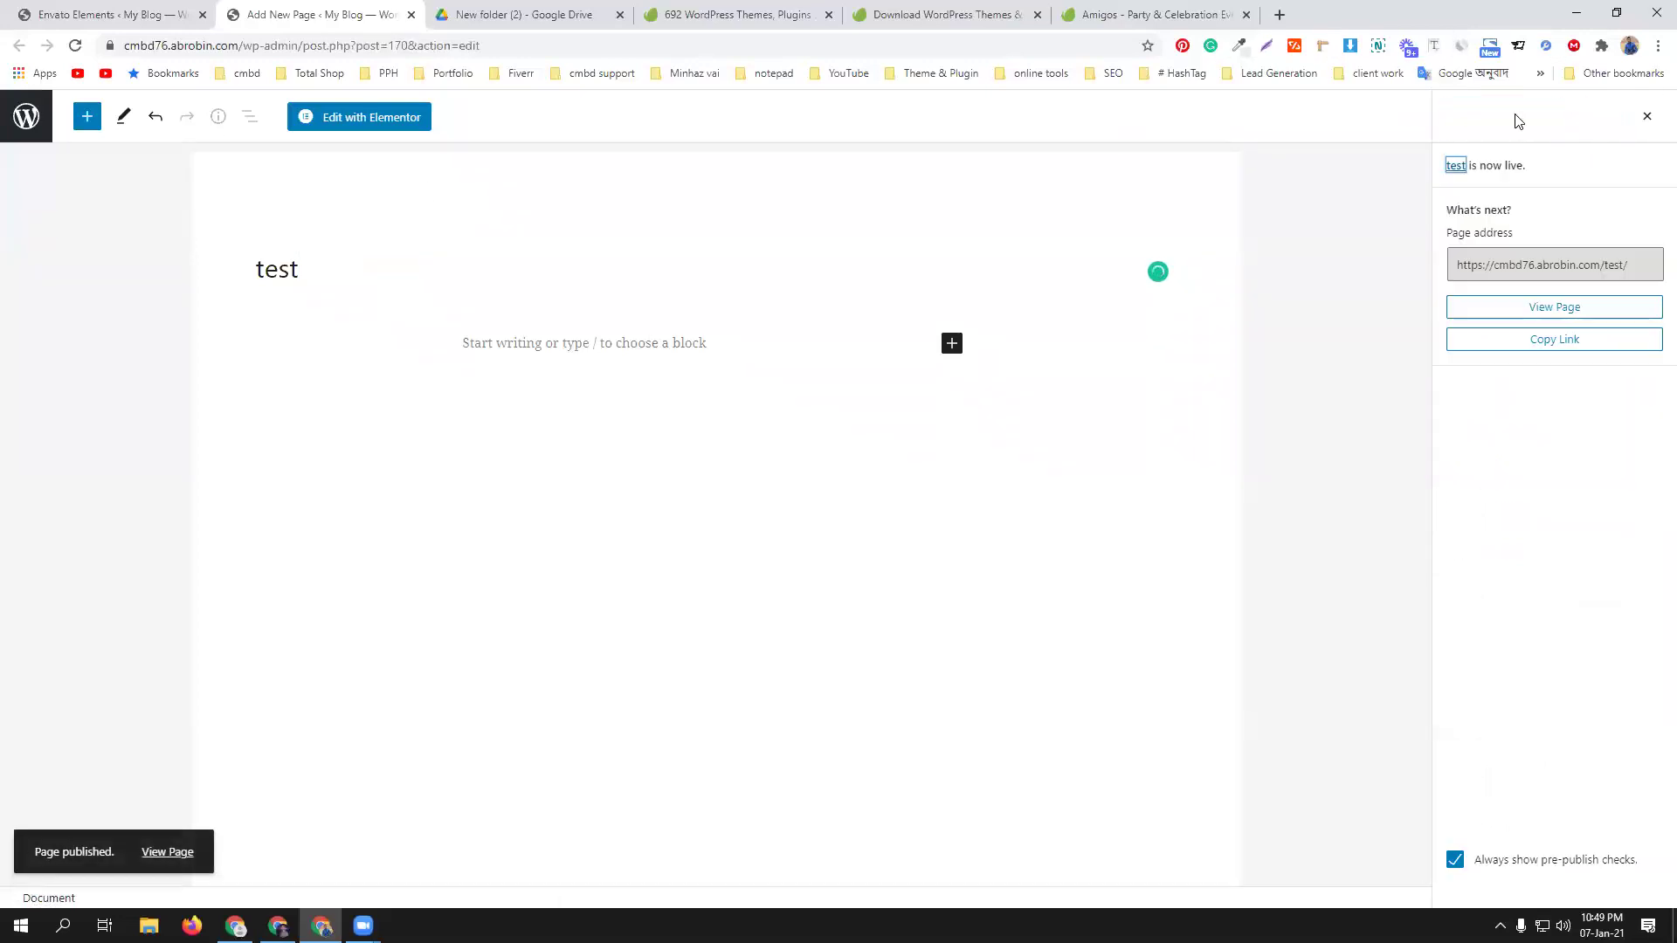
# Open the test page in Elementor and save it with the Elementor Canvas page layout.
pyautogui.click(359, 117)
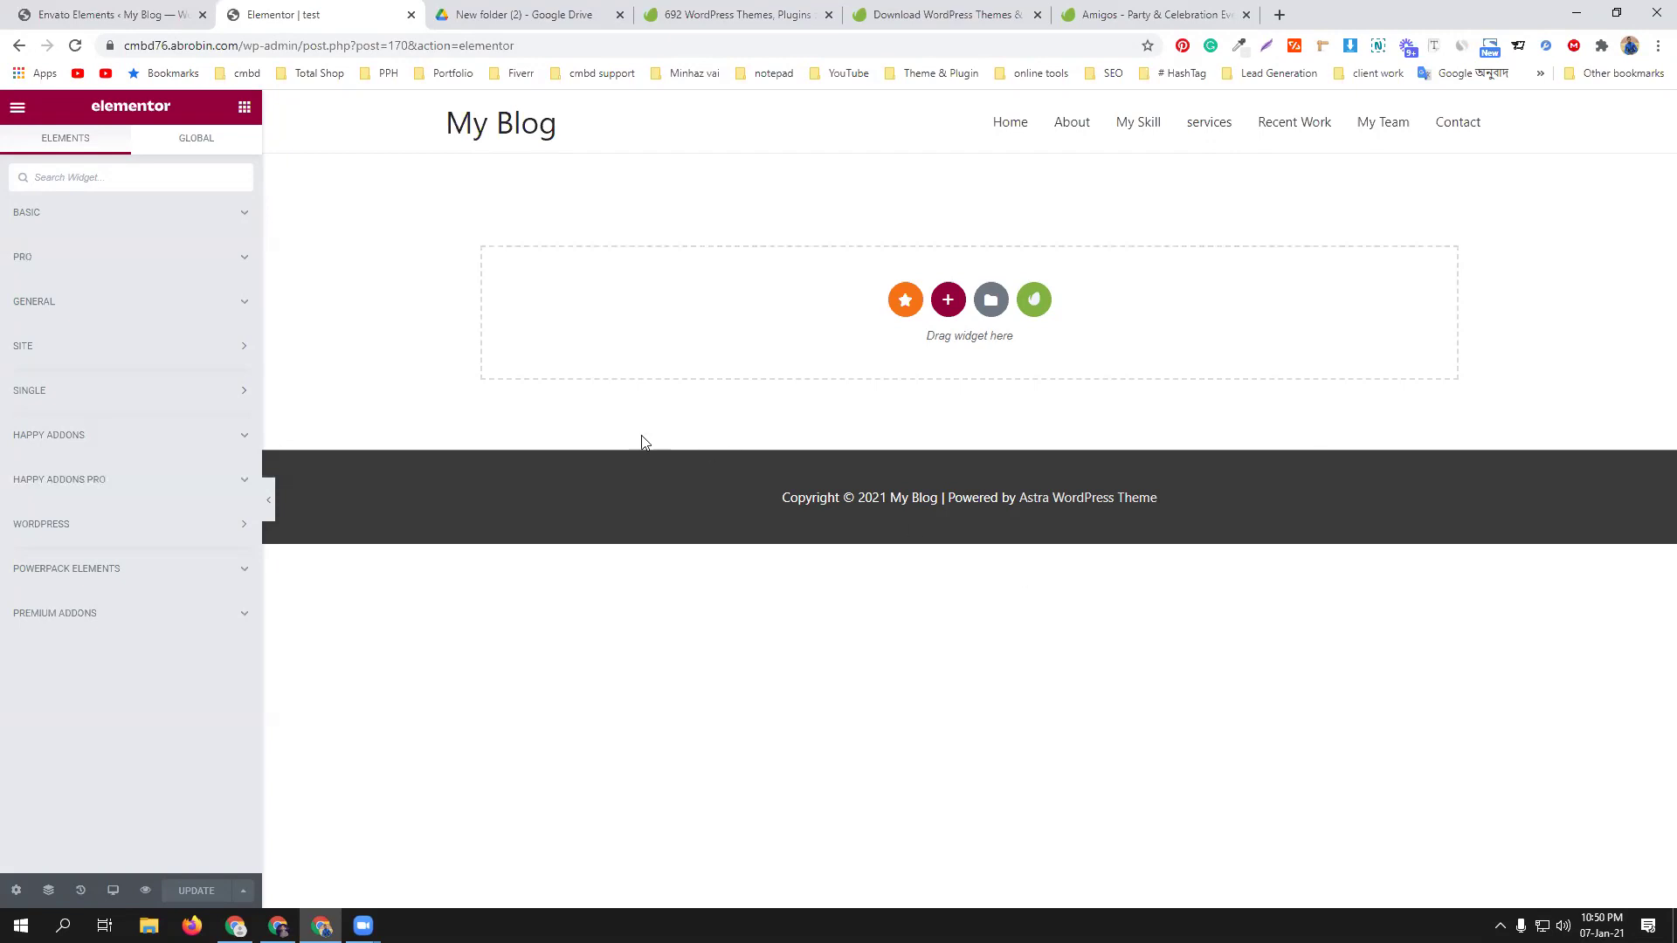
pyautogui.click(15, 890)
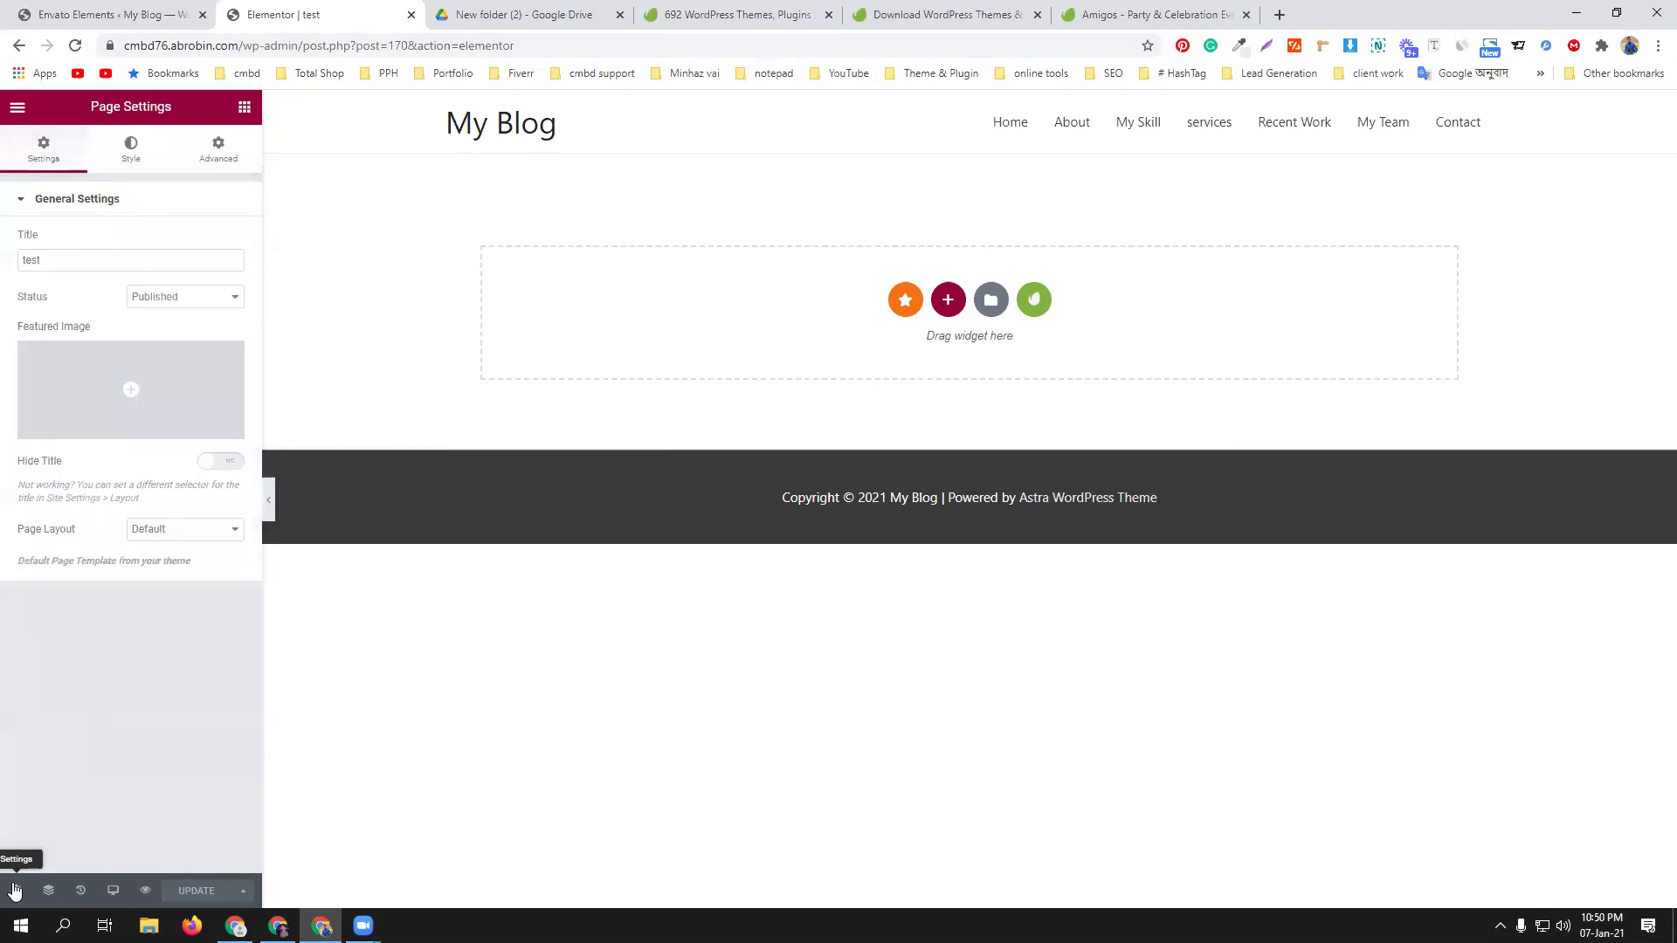
pyautogui.click(178, 541)
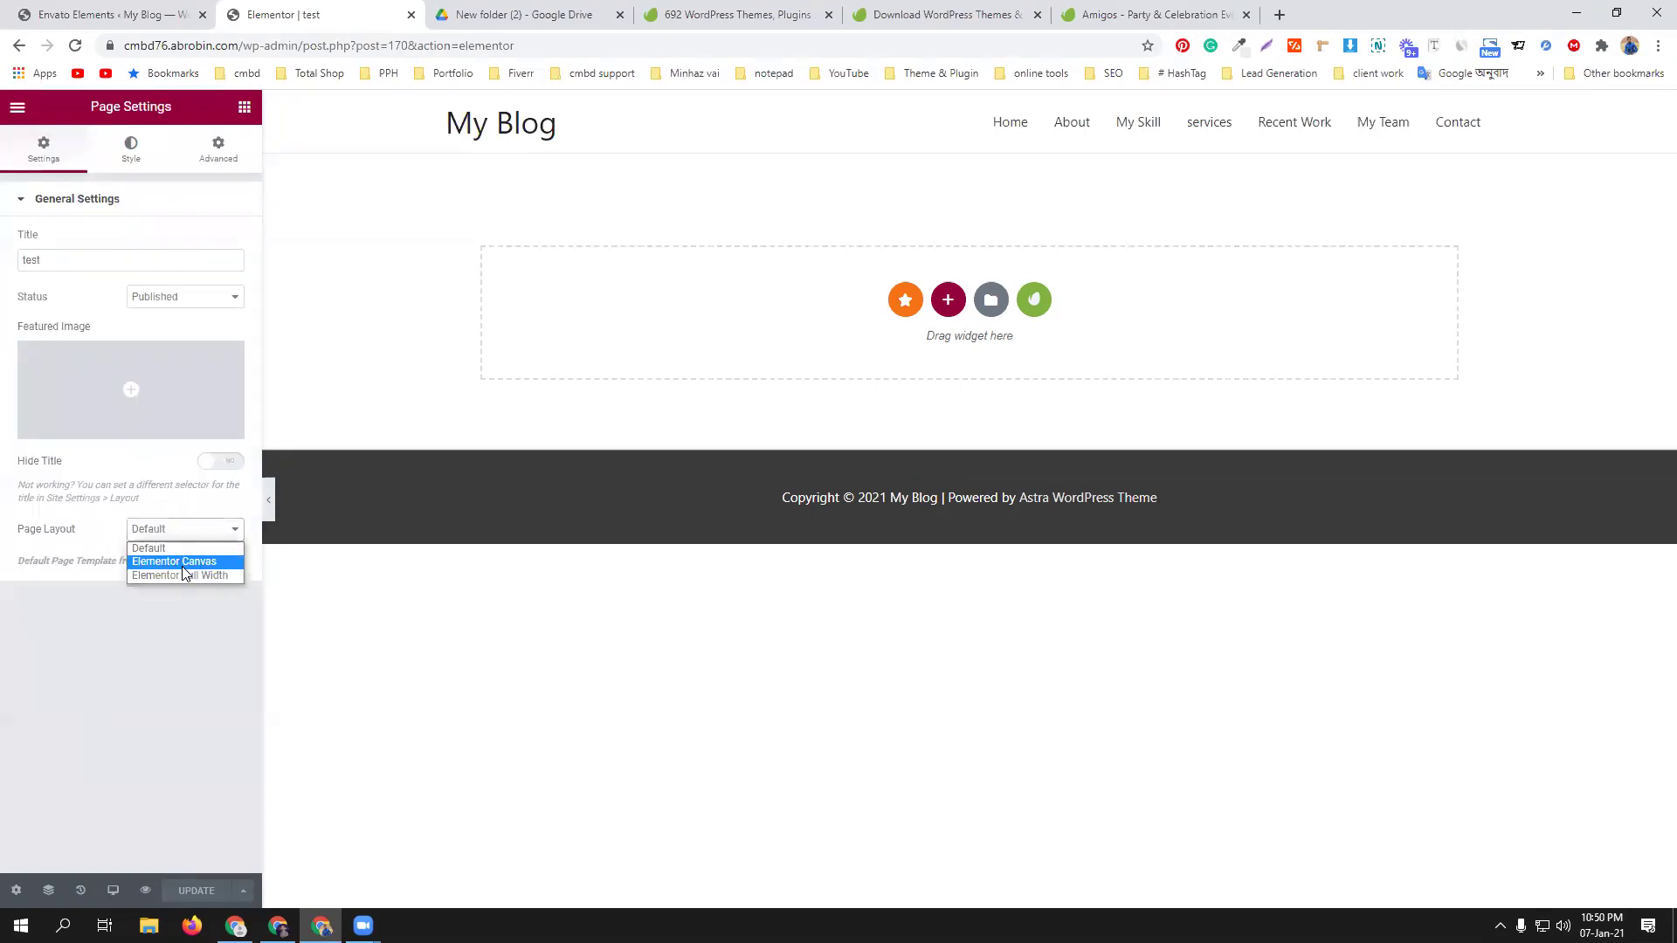
pyautogui.click(184, 564)
pyautogui.click(200, 891)
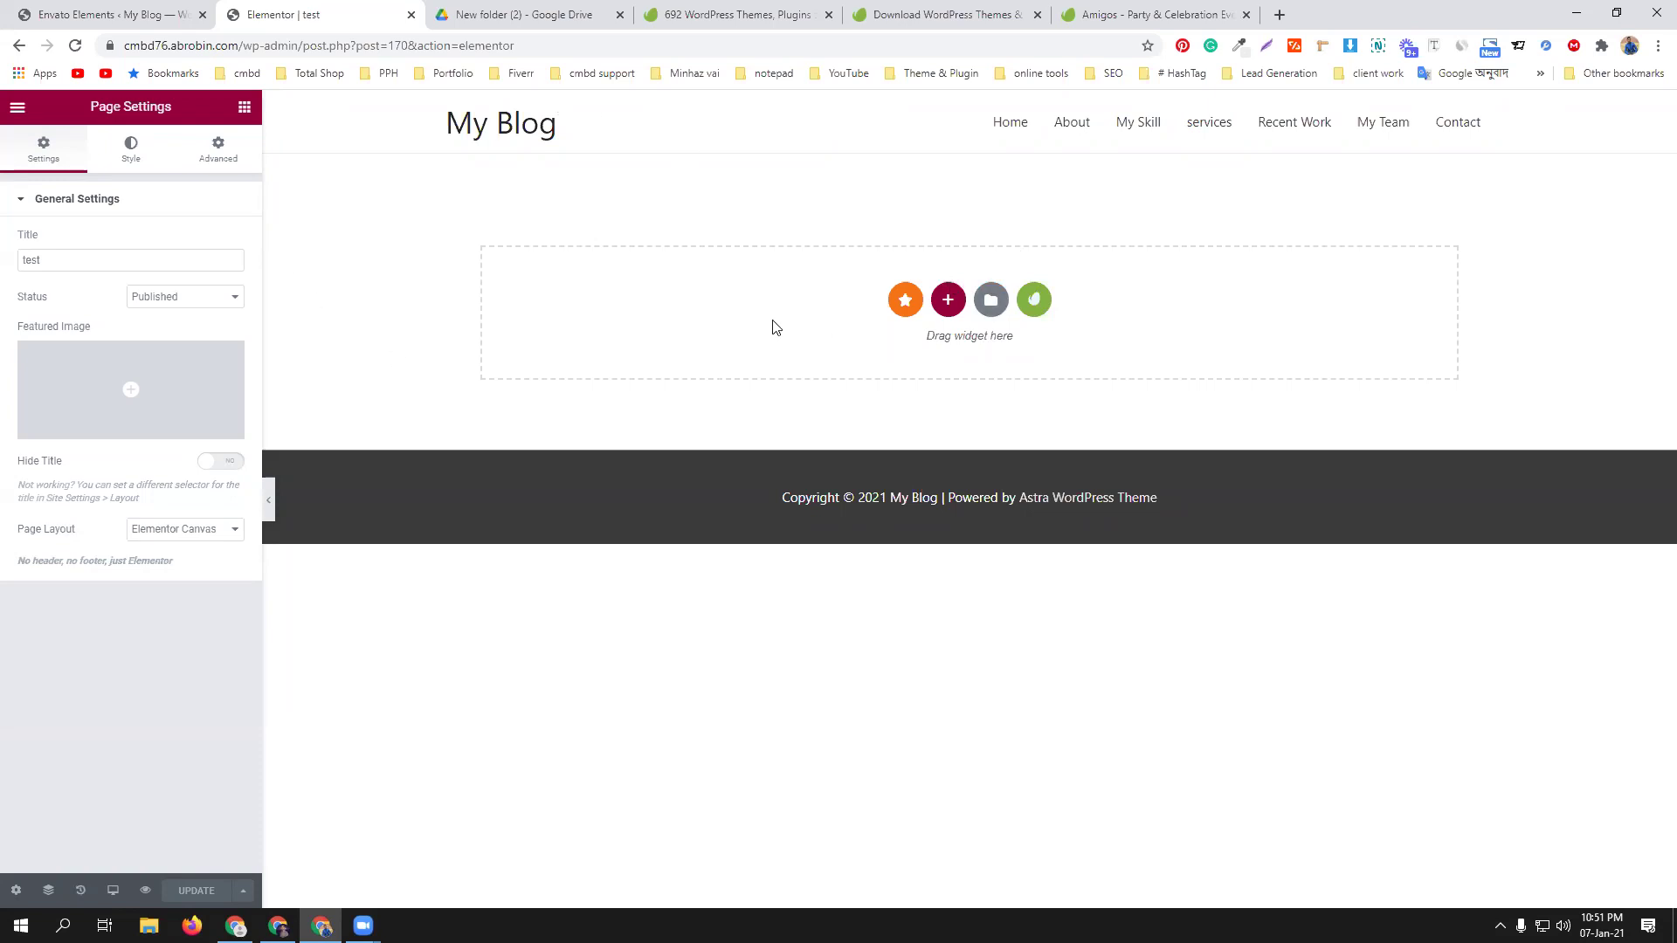
# Install the free Music Lessons Teacher kit from the Envato Elements library and open its list of templates.
pyautogui.click(1035, 302)
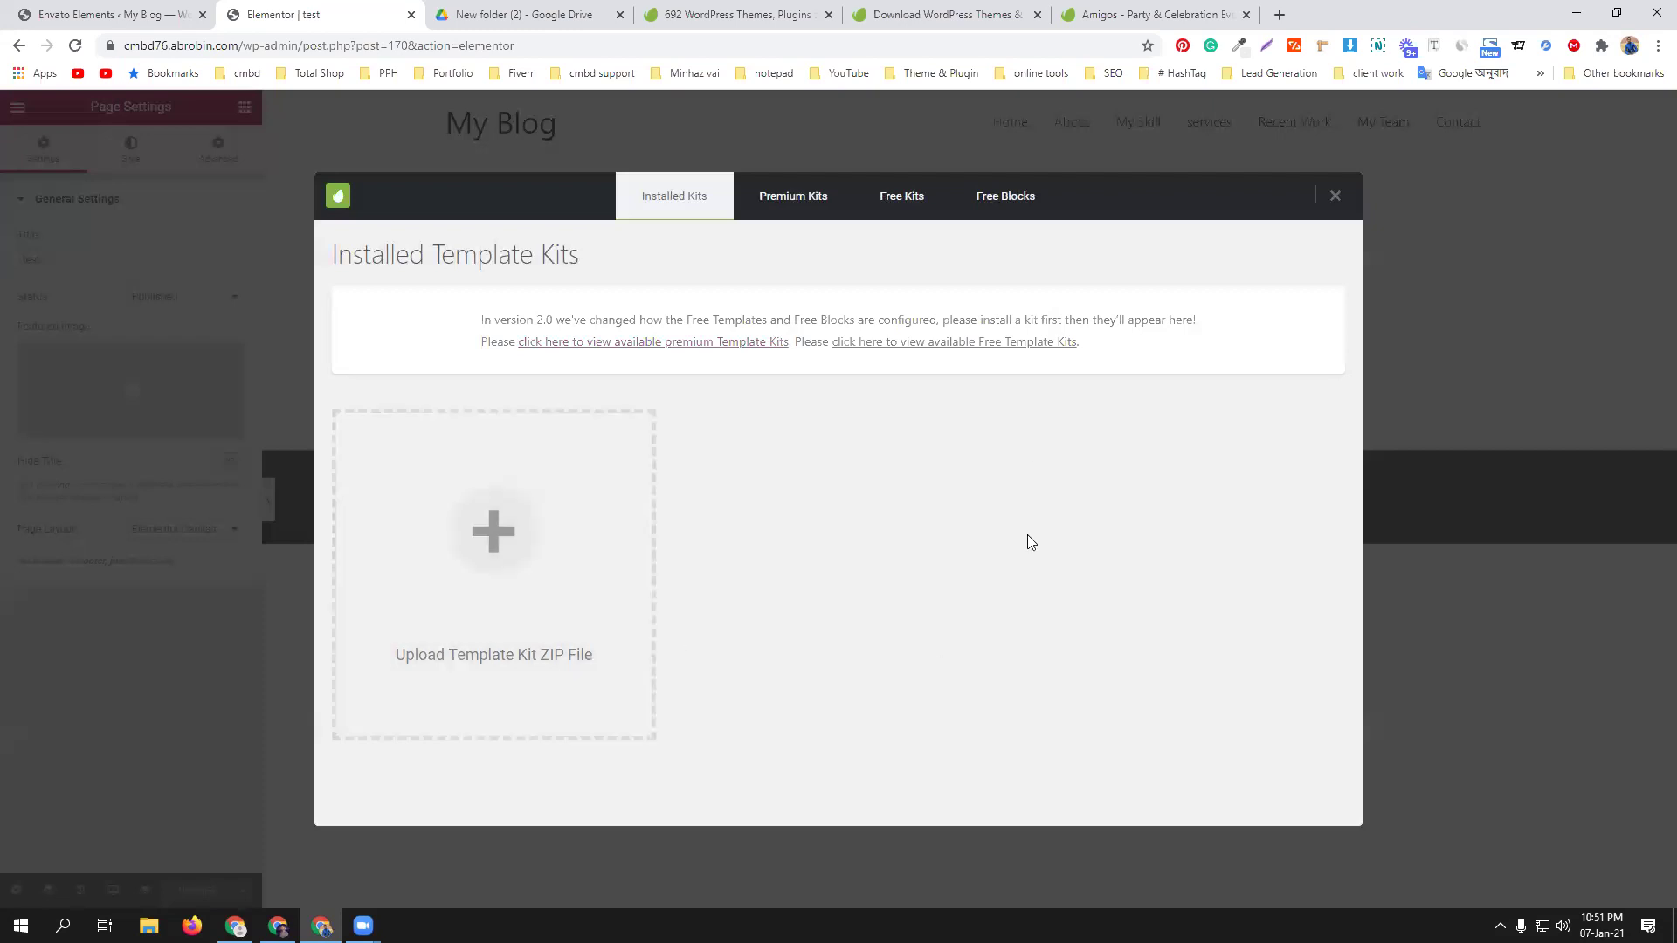
pyautogui.click(798, 212)
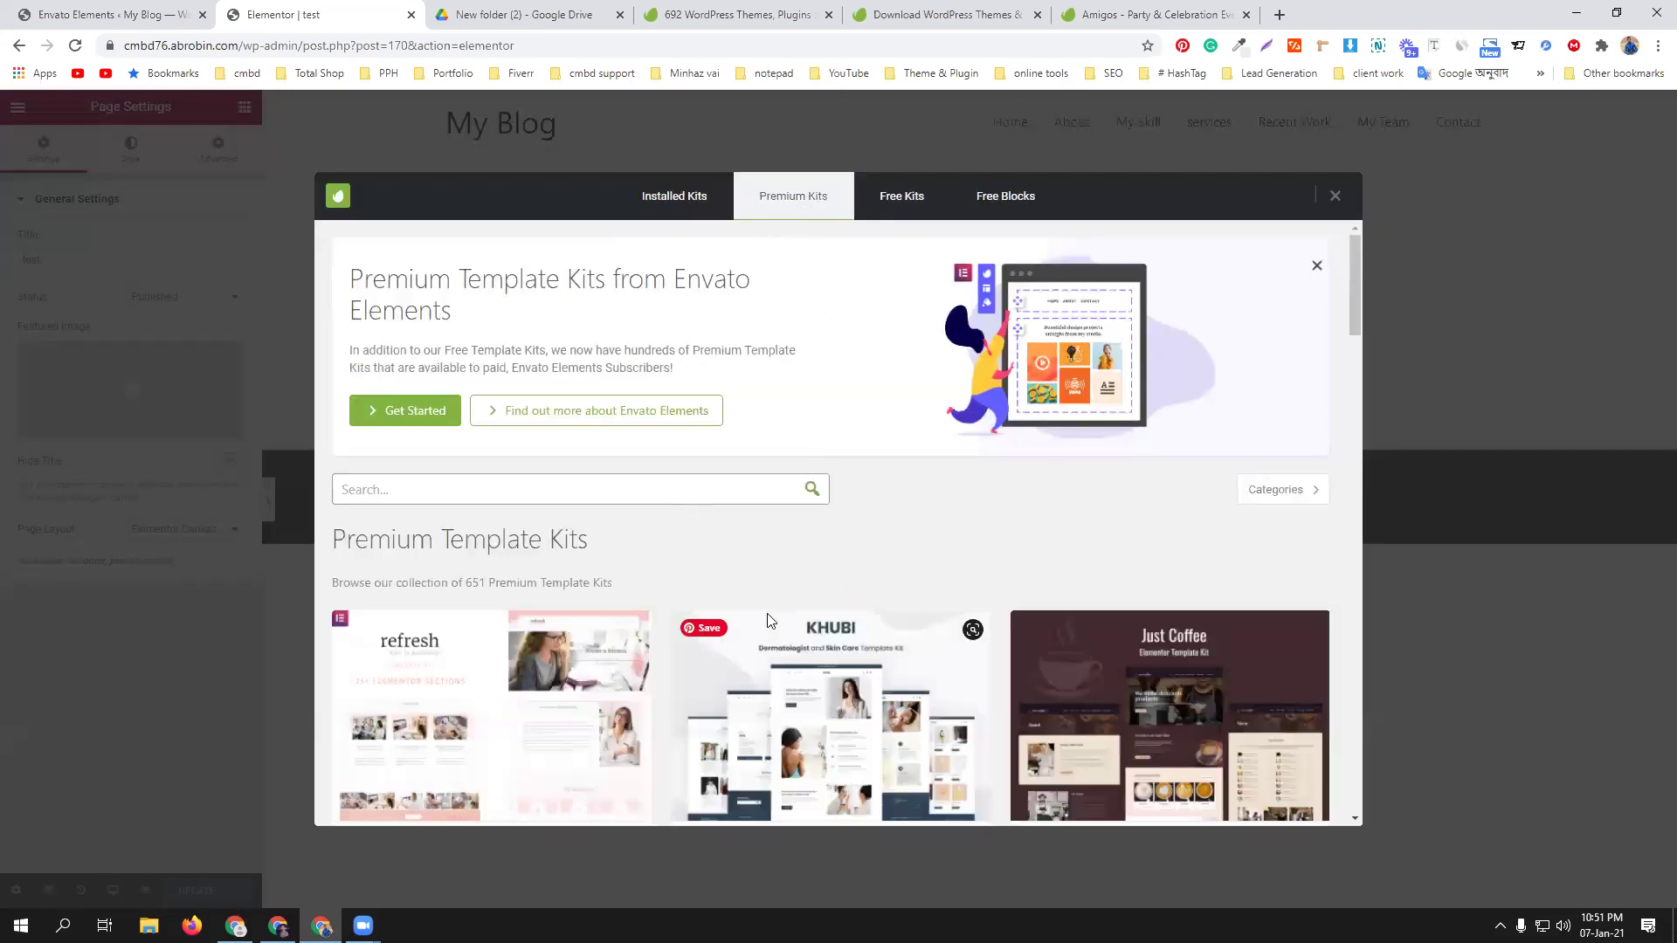
pyautogui.click(904, 207)
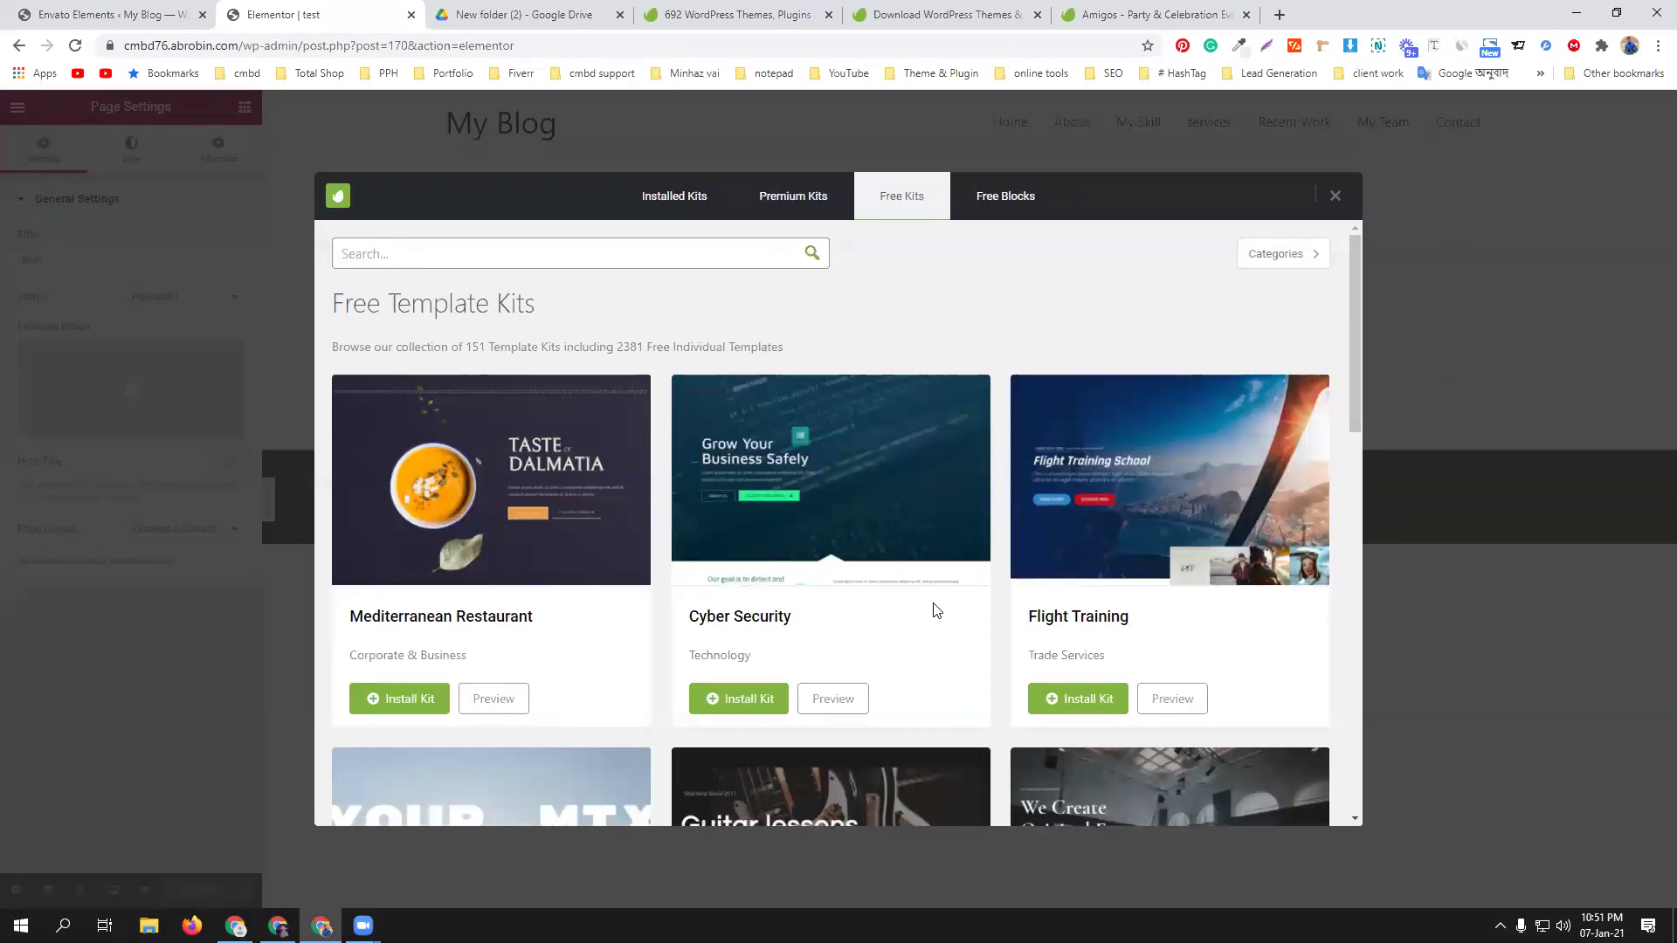
pyautogui.scroll(-3, 935, 616)
pyautogui.scroll(-1, 934, 617)
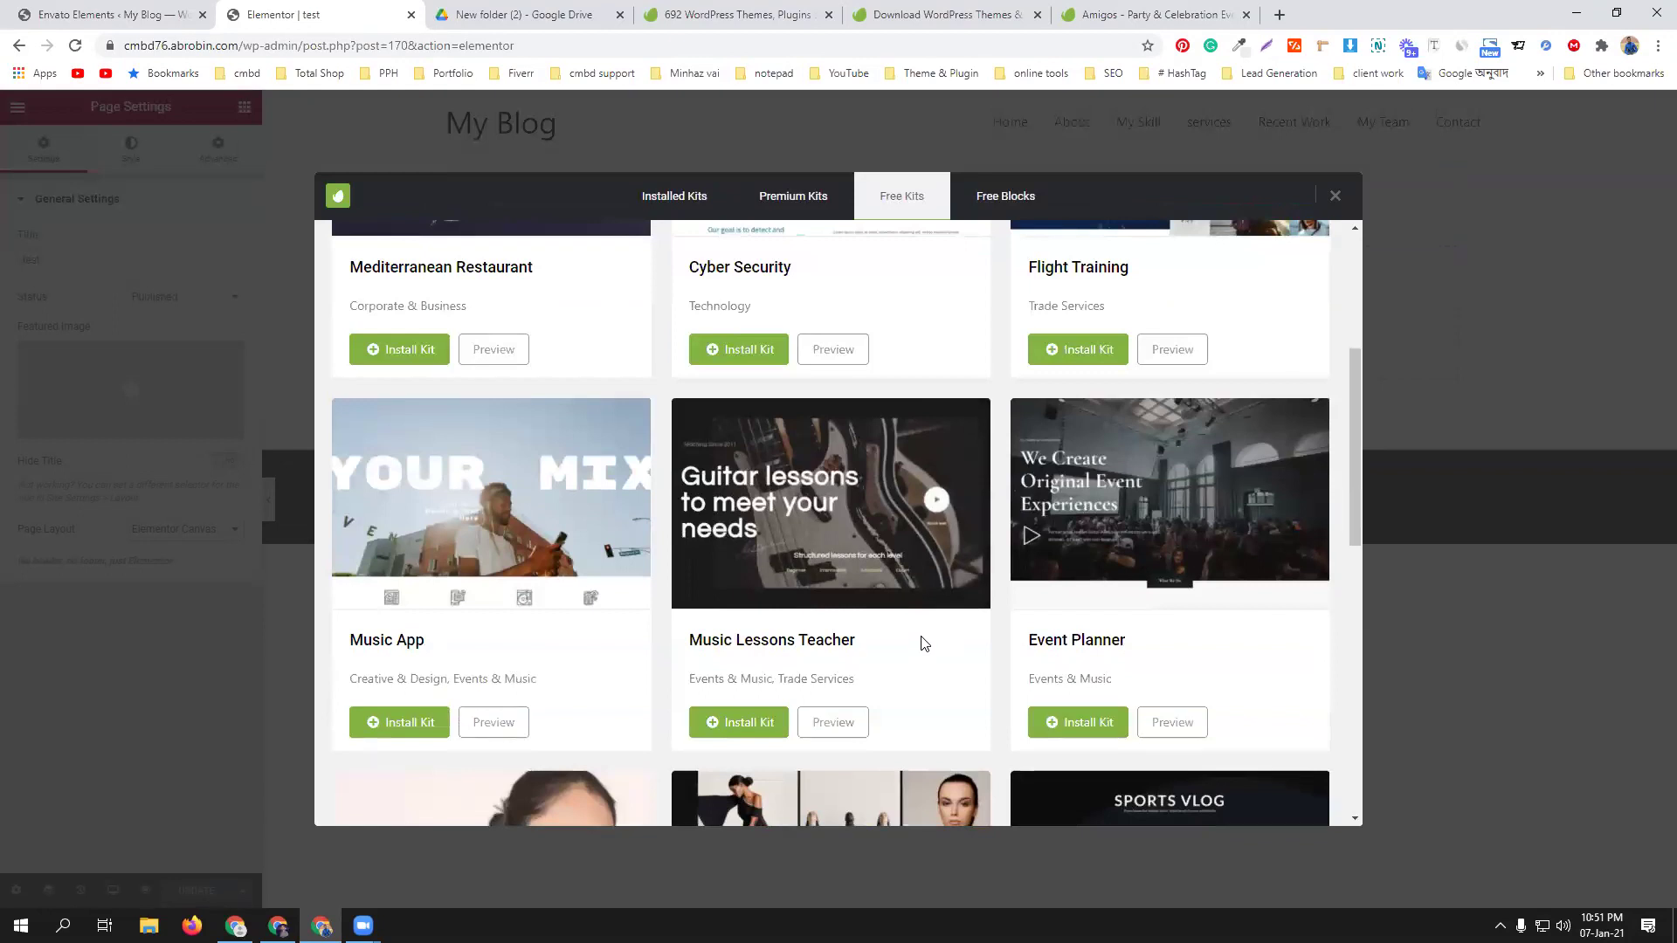
pyautogui.scroll(-4, 925, 643)
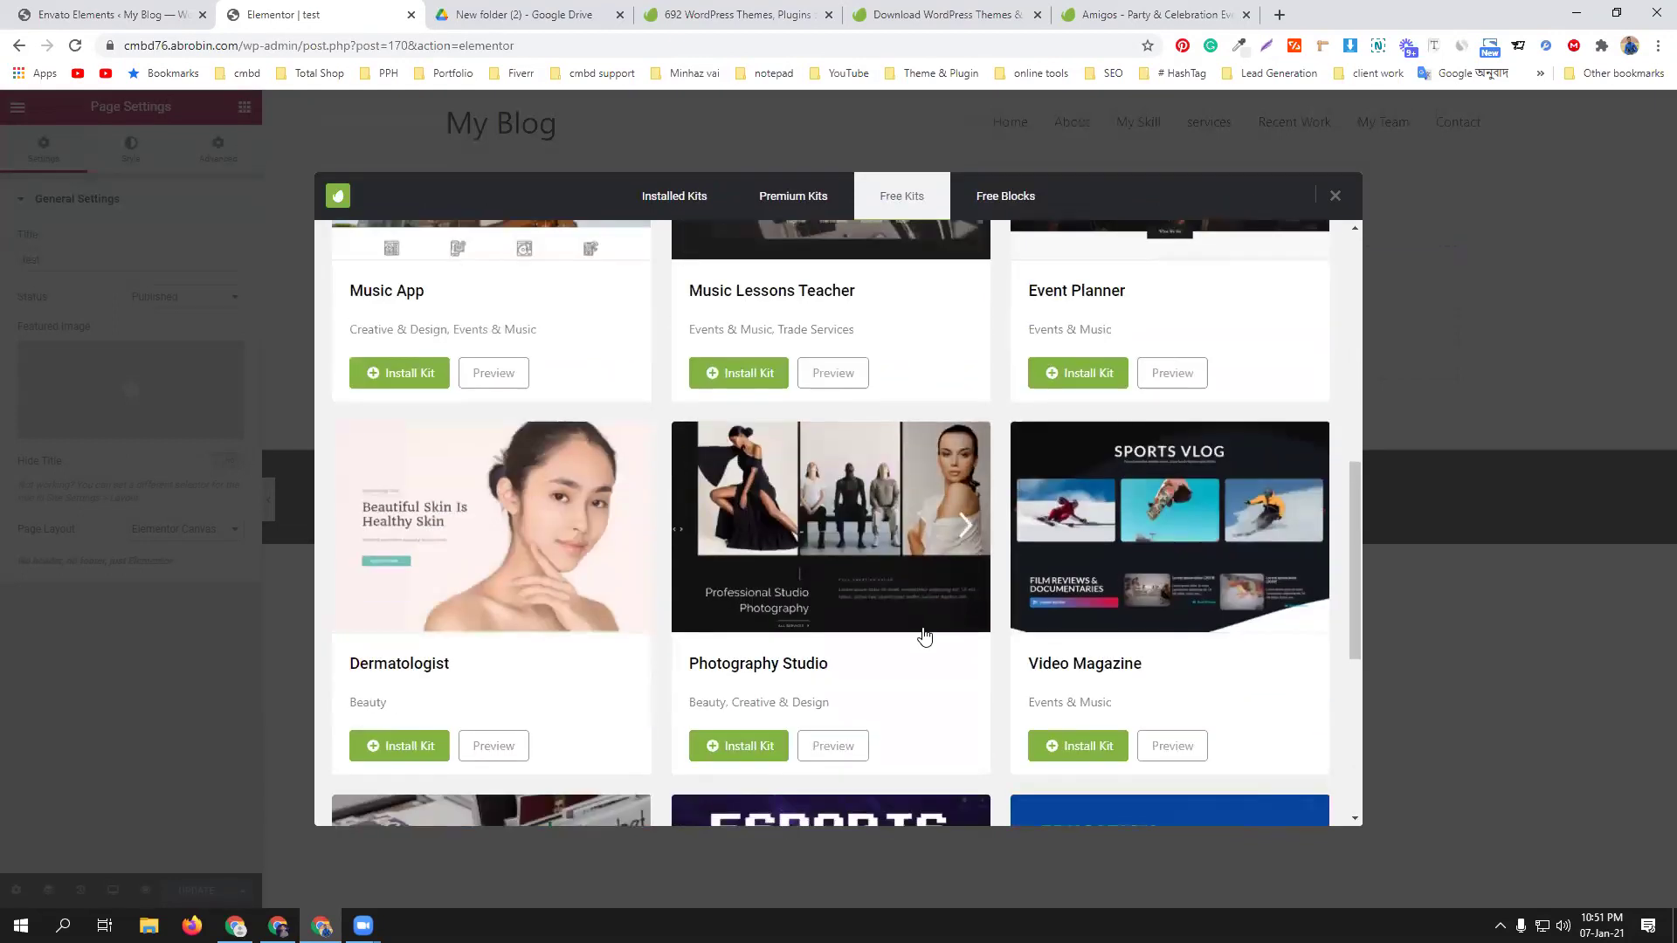
pyautogui.scroll(4, 925, 636)
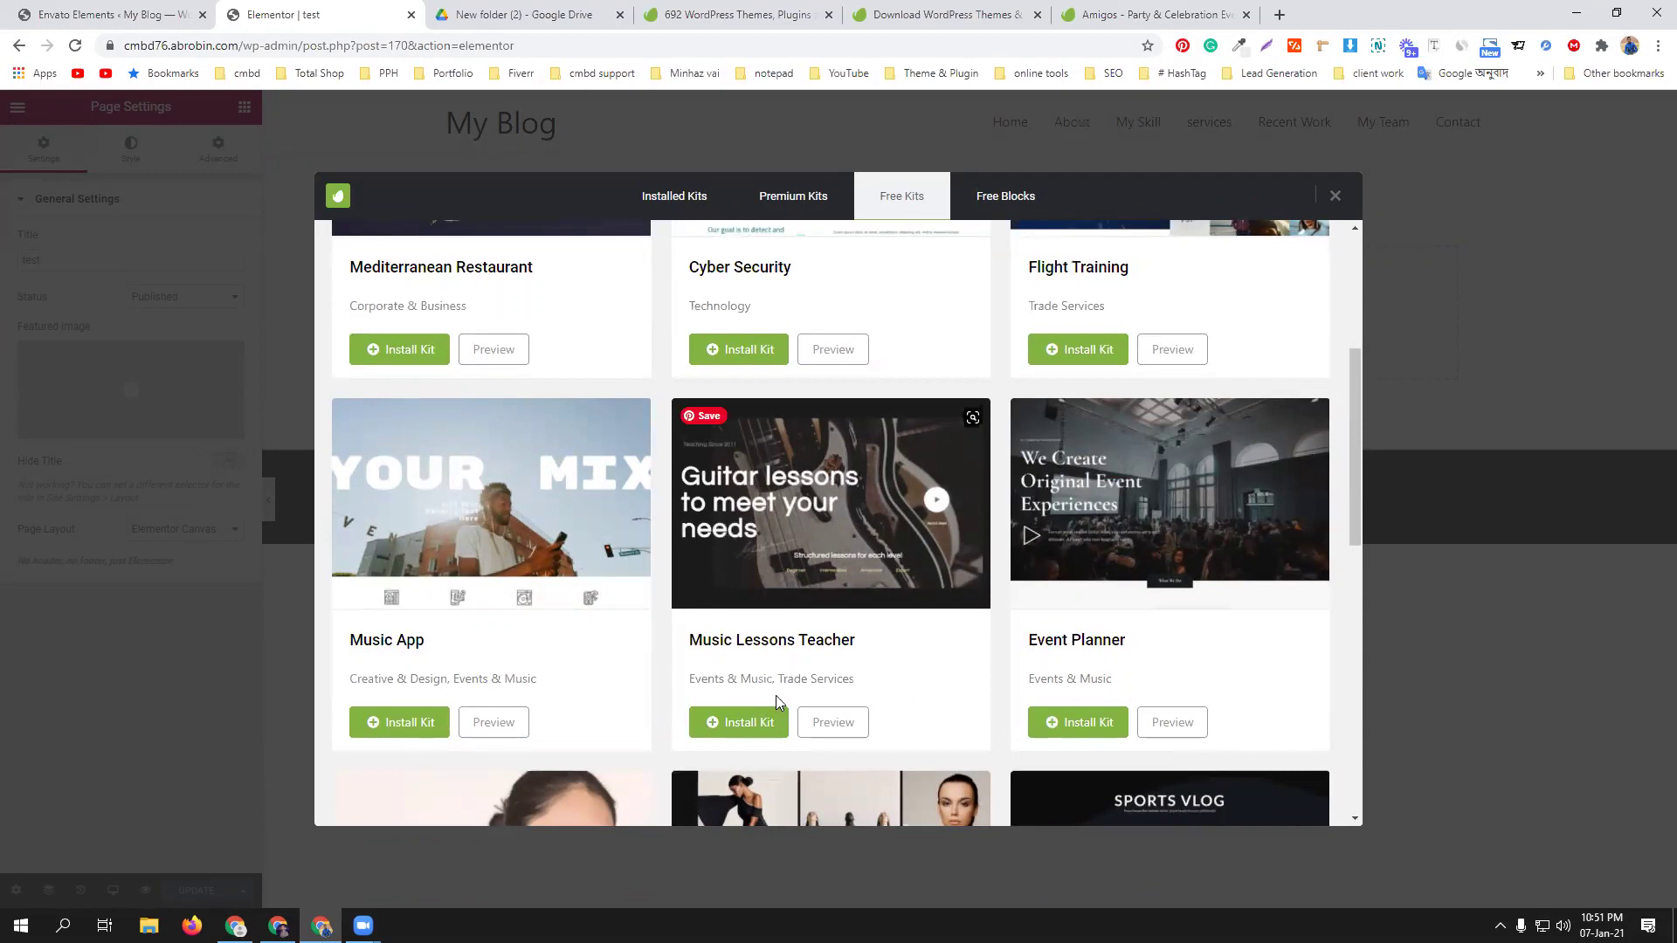
pyautogui.click(740, 718)
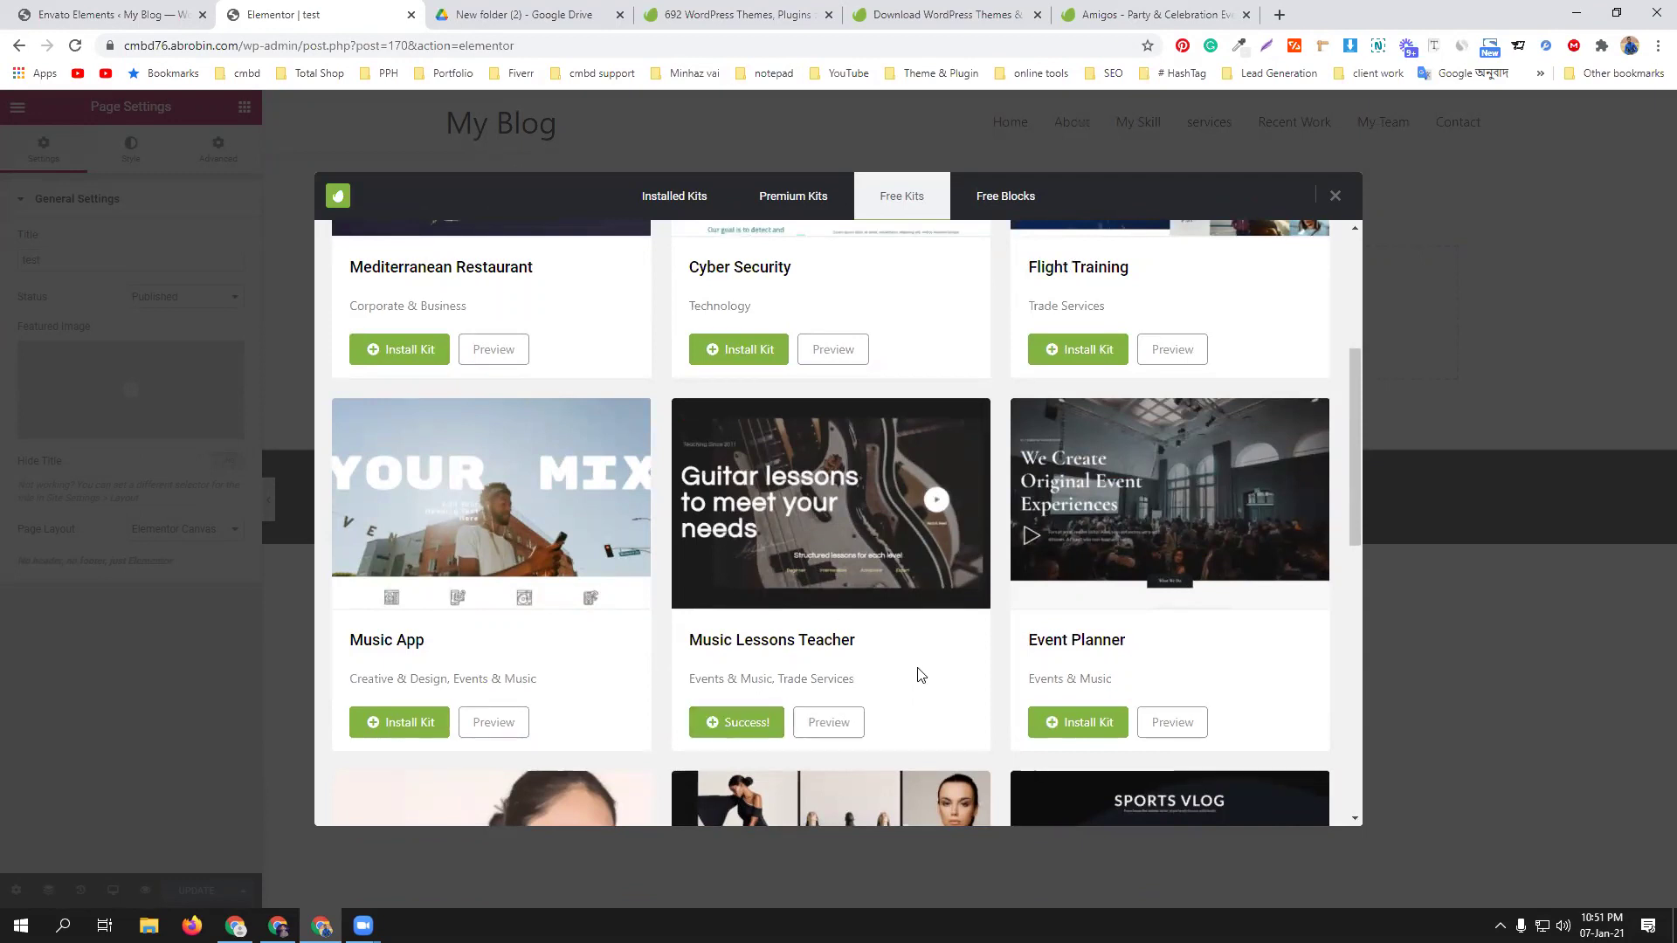
pyautogui.click(747, 722)
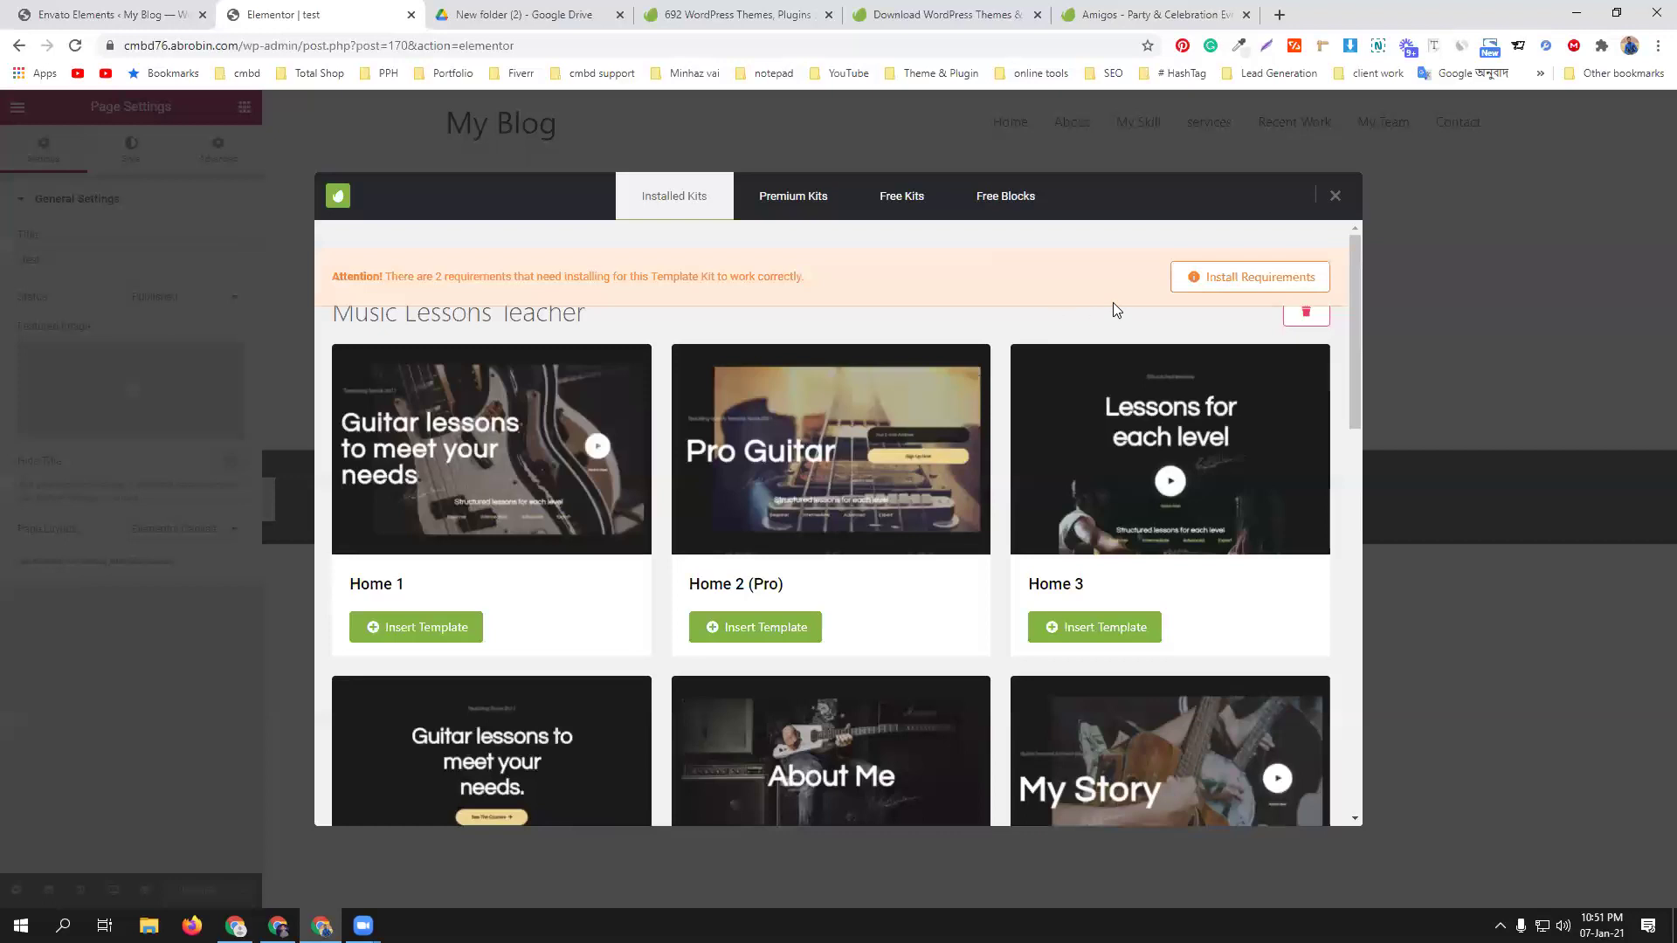
# Install the kit's missing requirements, Elementor default color schemes and default typography schemes, and close the requirements dialog.
pyautogui.click(1186, 280)
pyautogui.click(1218, 274)
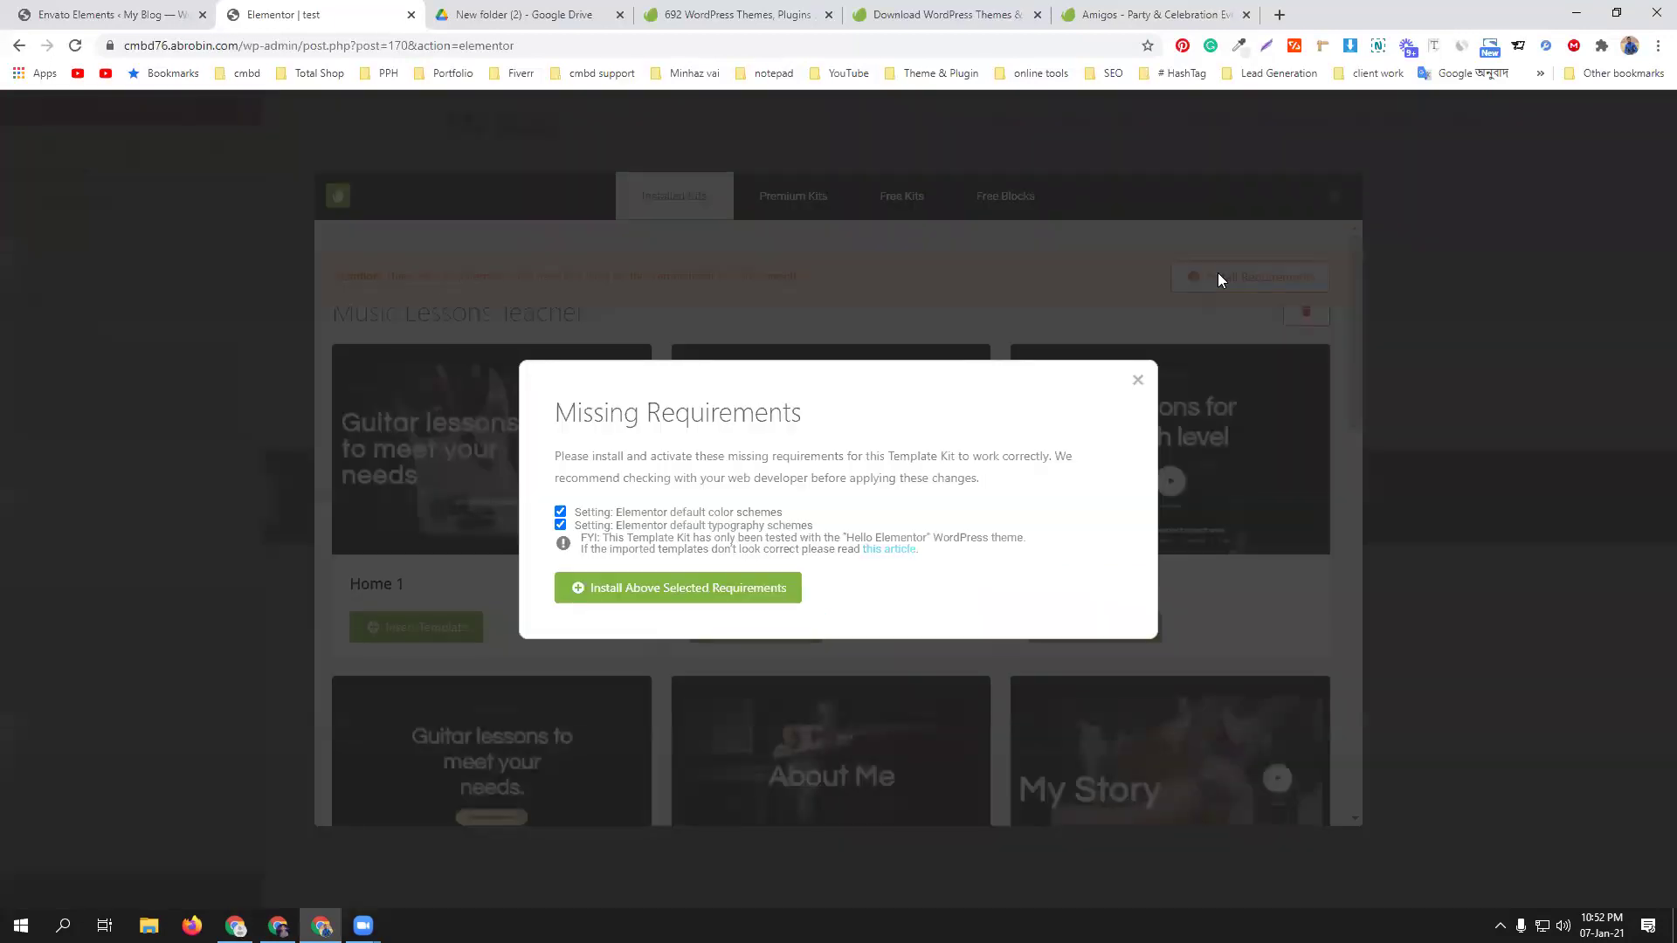
pyautogui.click(665, 598)
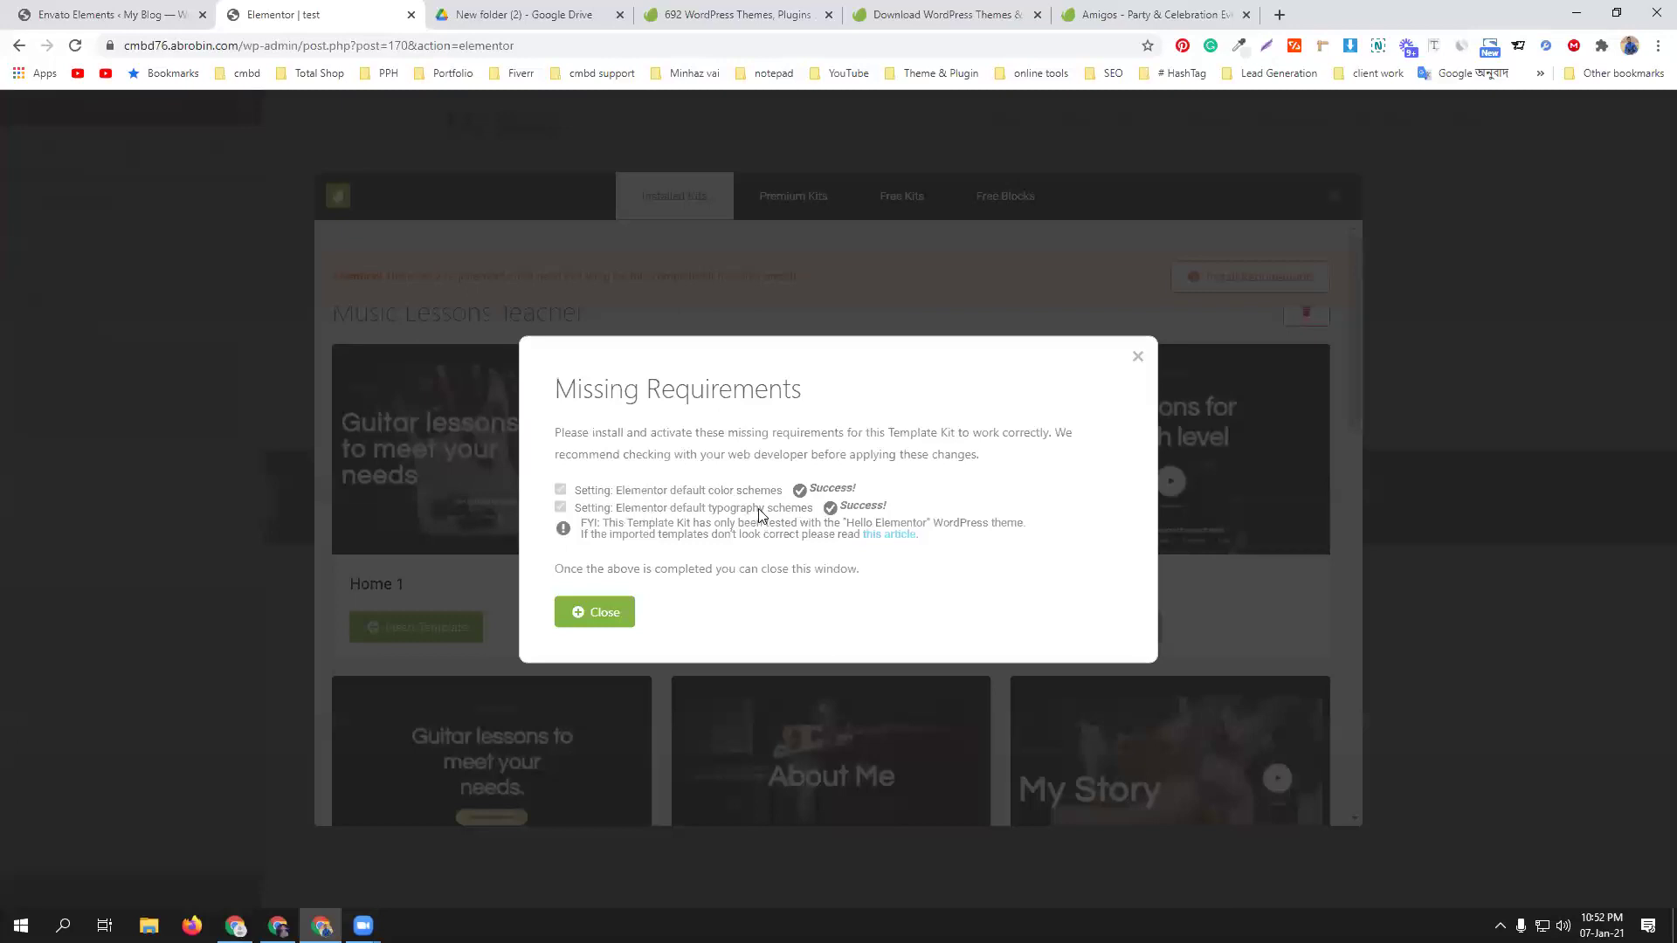
pyautogui.click(608, 613)
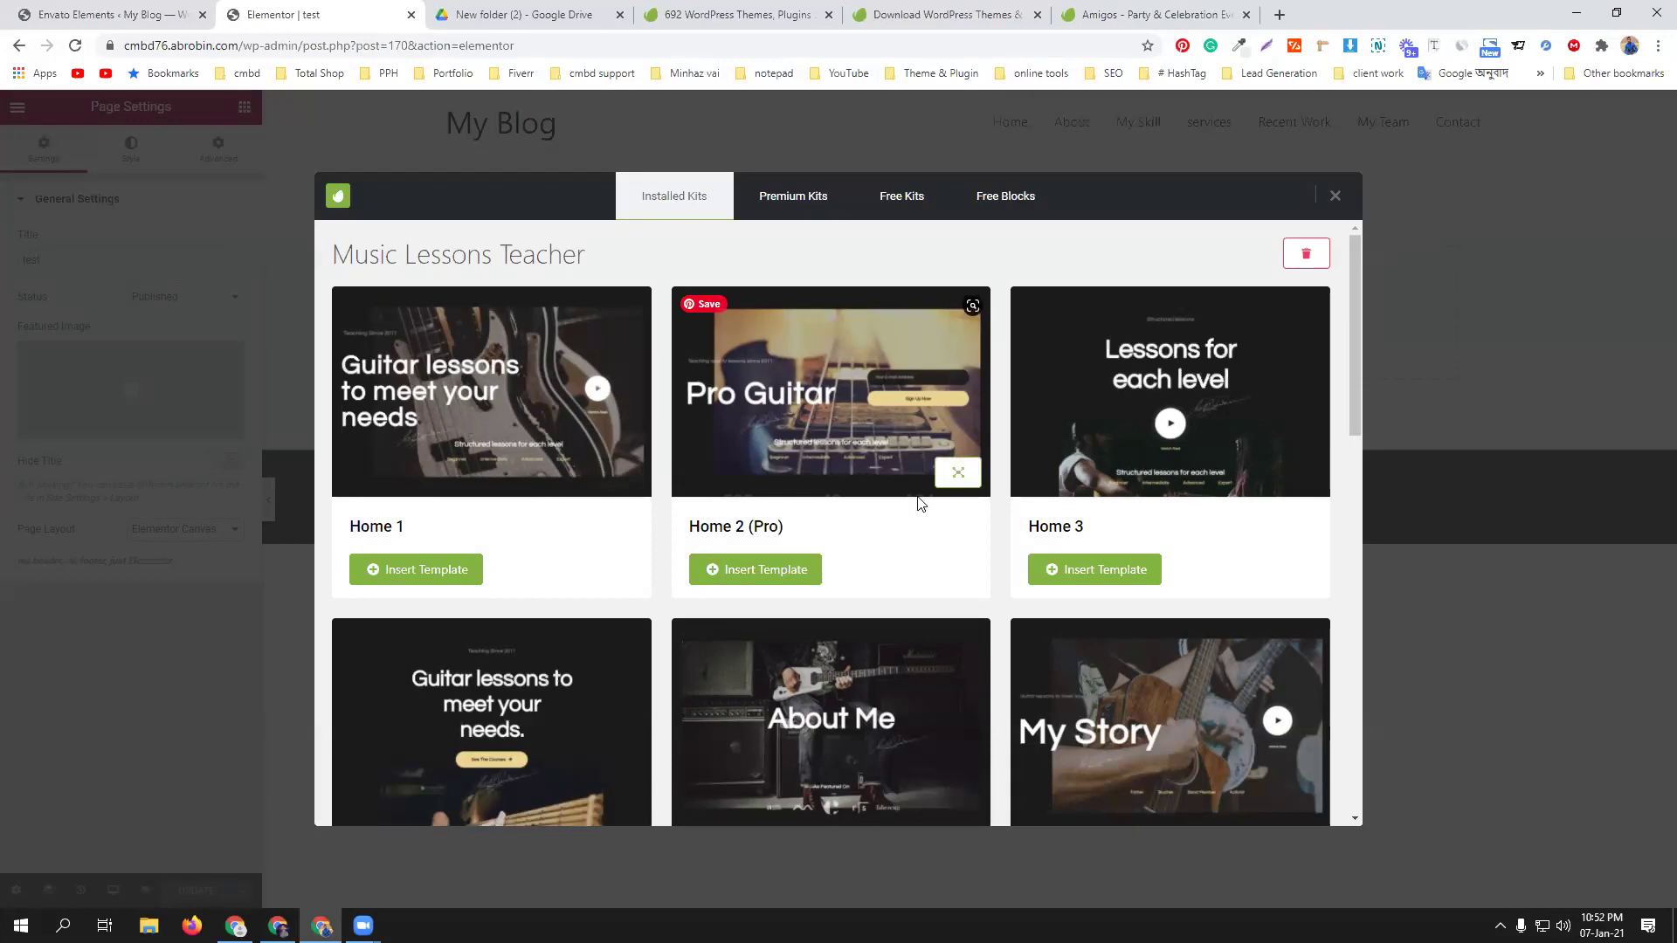
# Look through the page templates in the Music Lessons Teacher kit, from the home designs to the contact and coming soon pages.
pyautogui.scroll(-3, 853, 539)
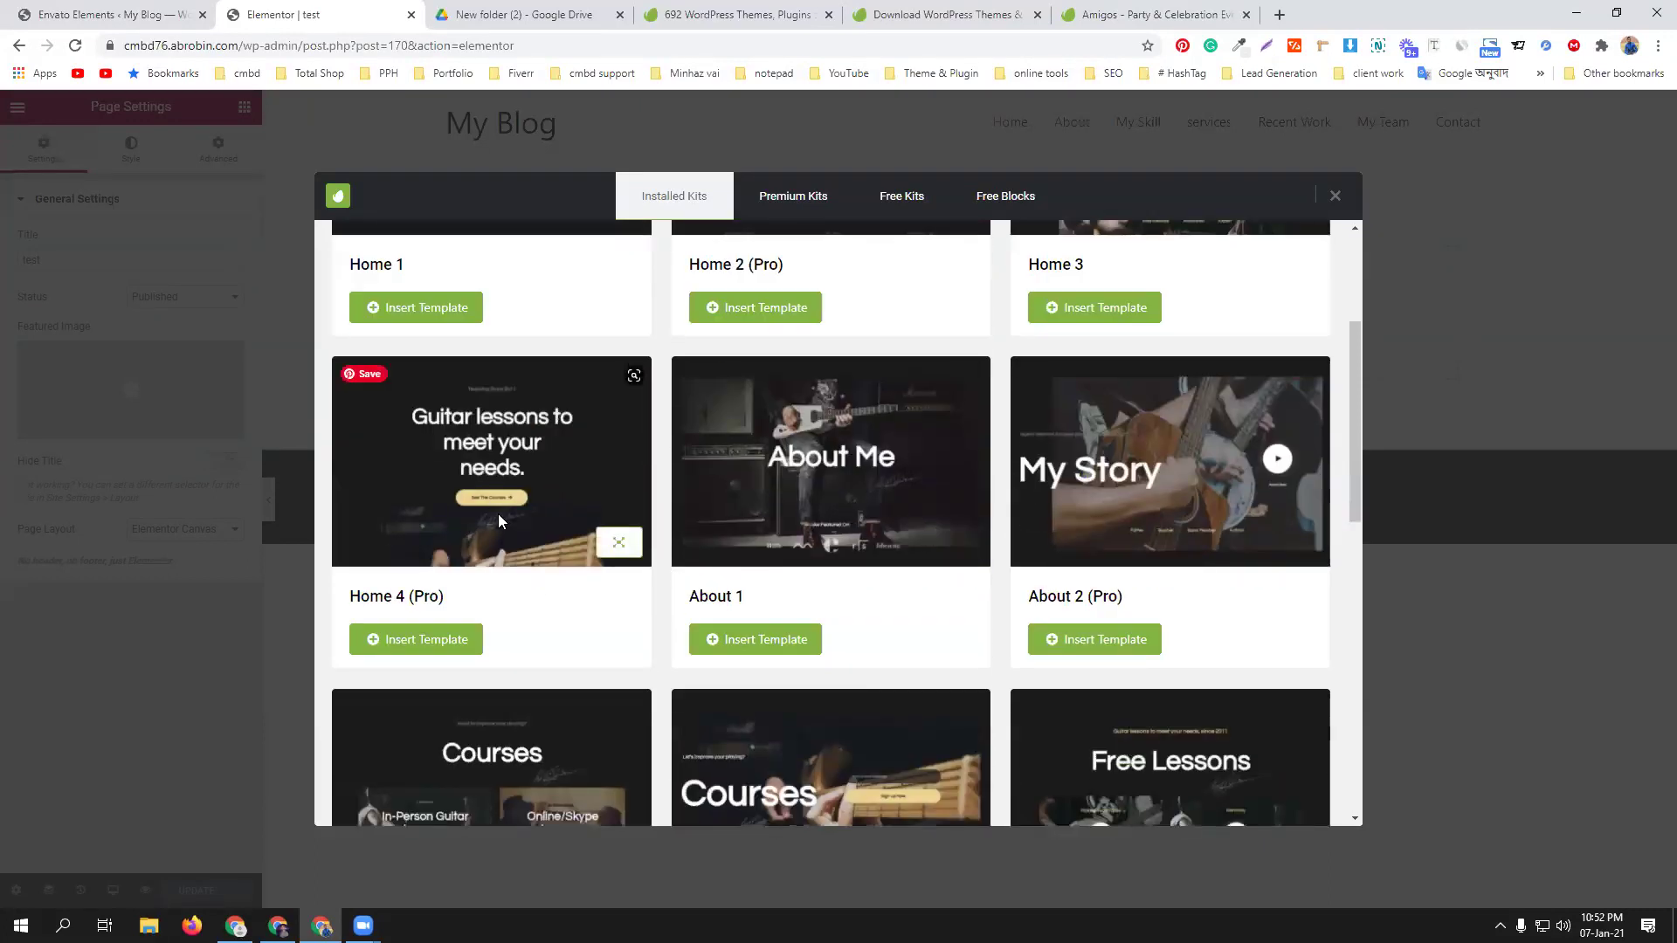
pyautogui.scroll(3, 498, 513)
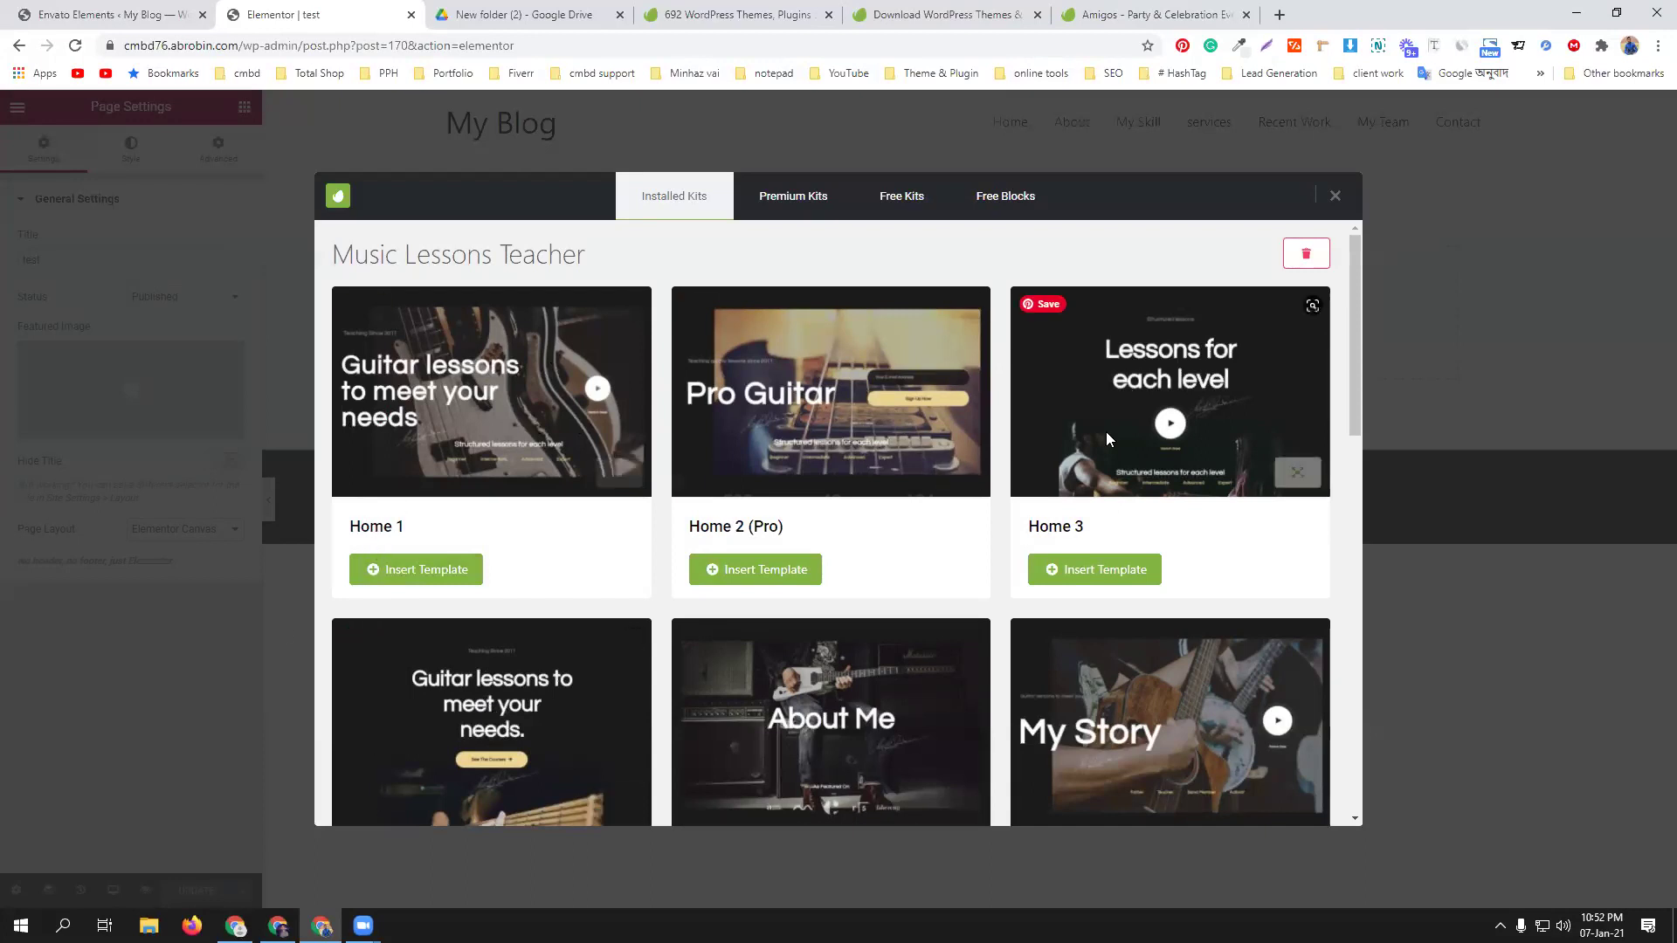
pyautogui.scroll(-4, 573, 602)
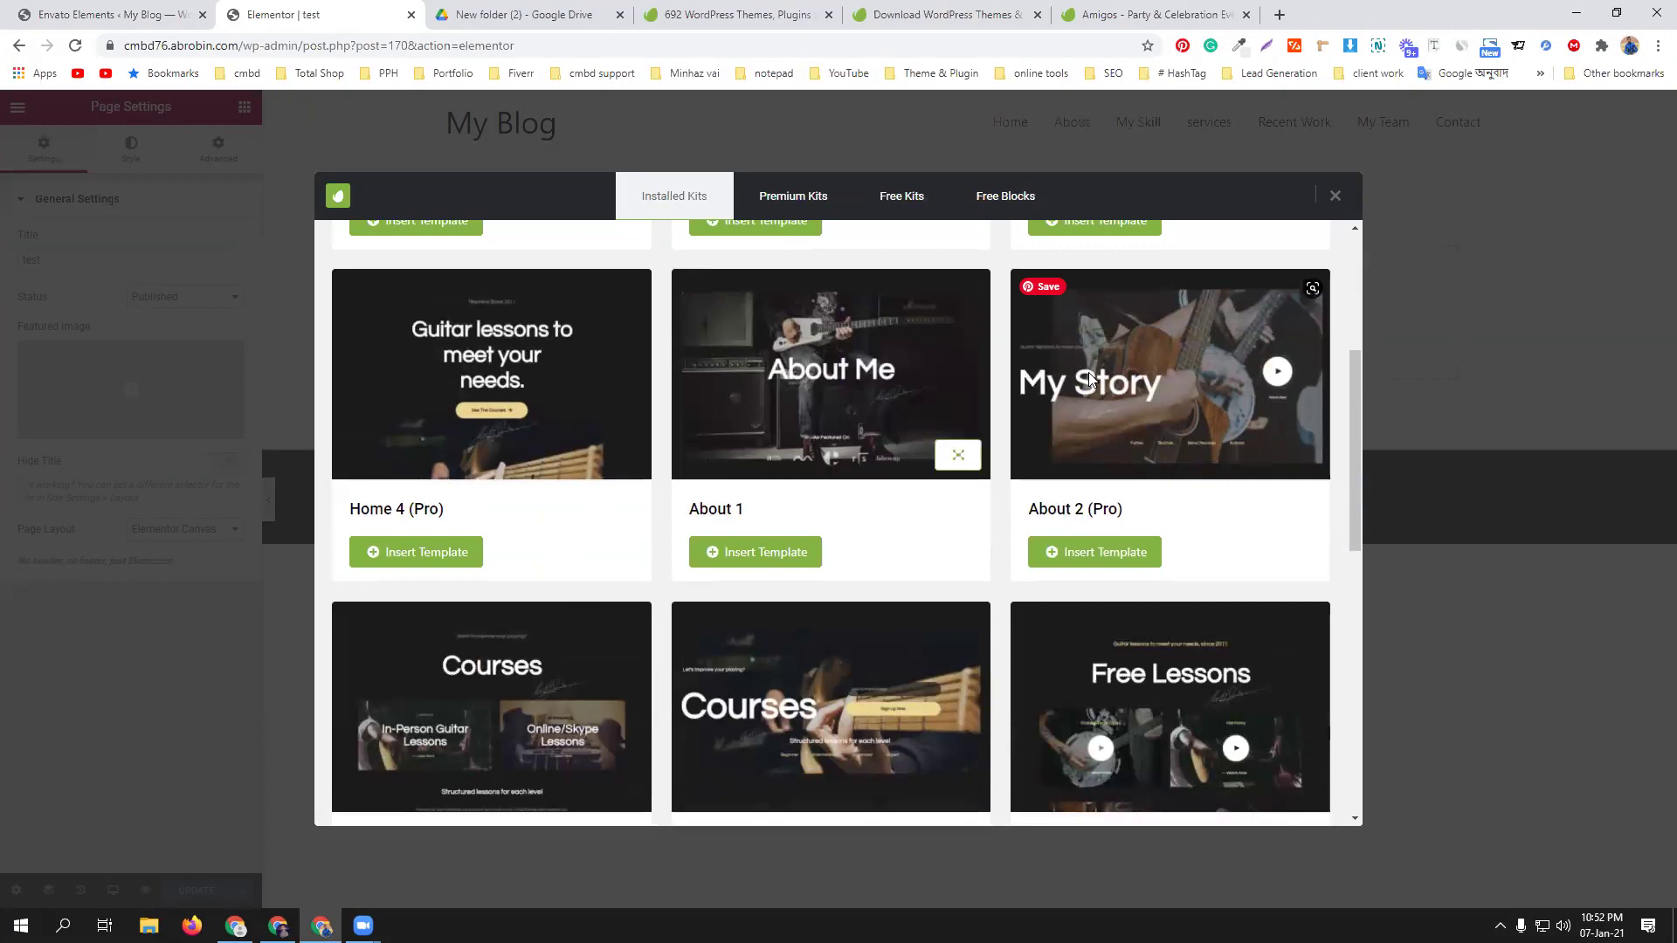
pyautogui.scroll(-3, 1161, 426)
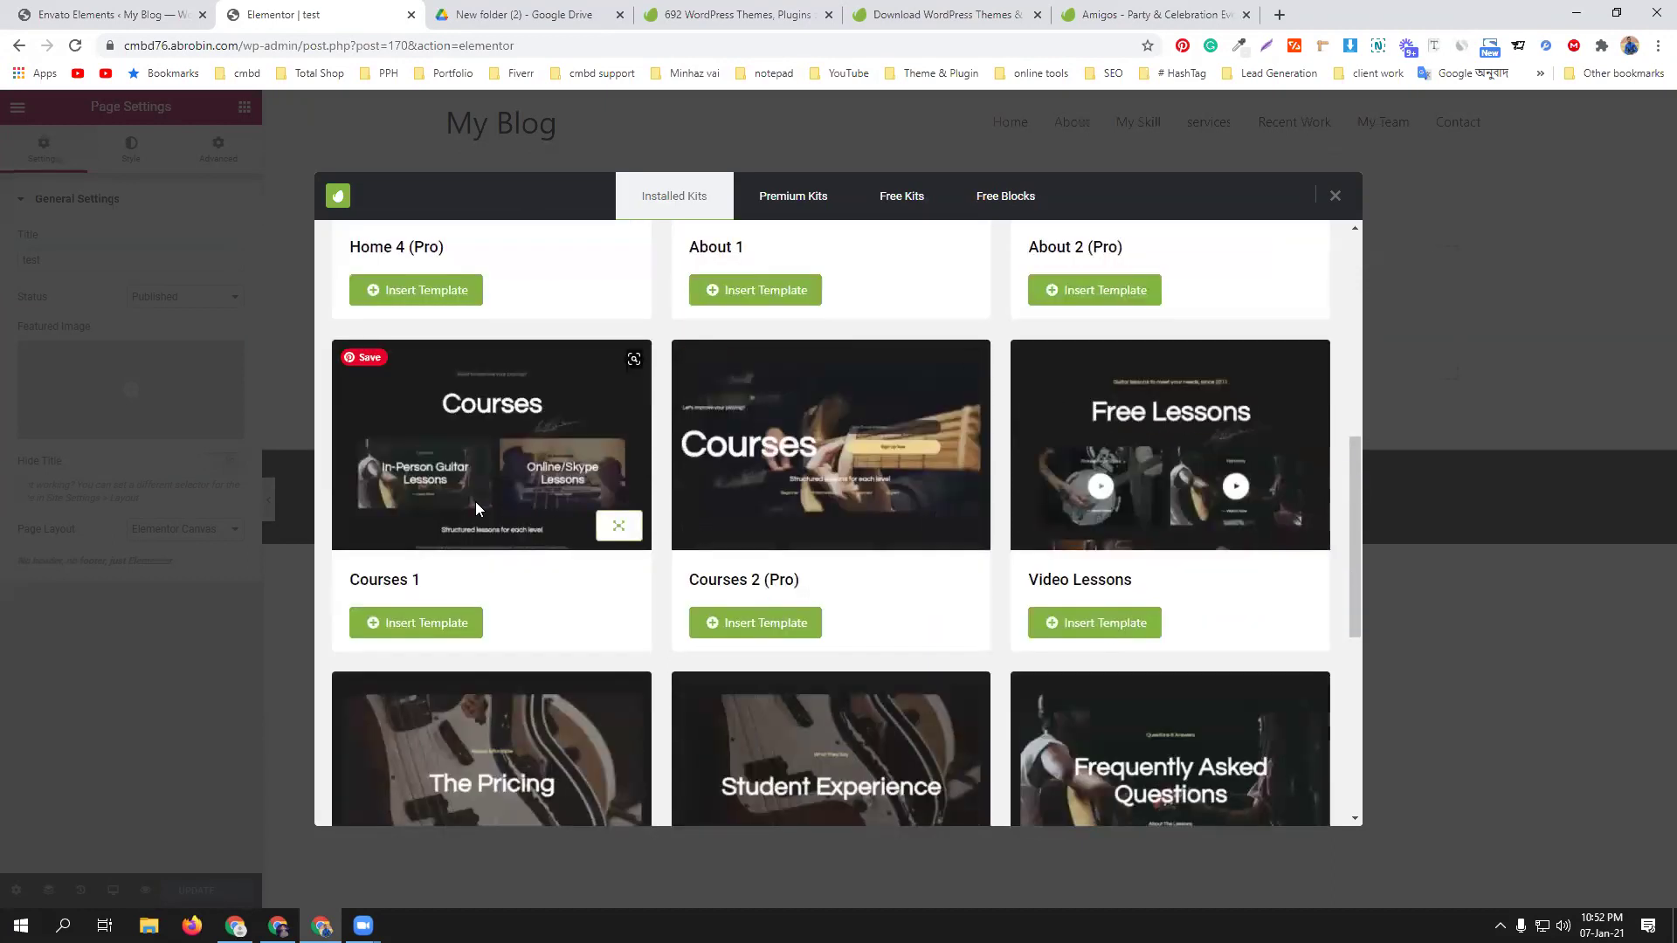
pyautogui.scroll(-3, 811, 502)
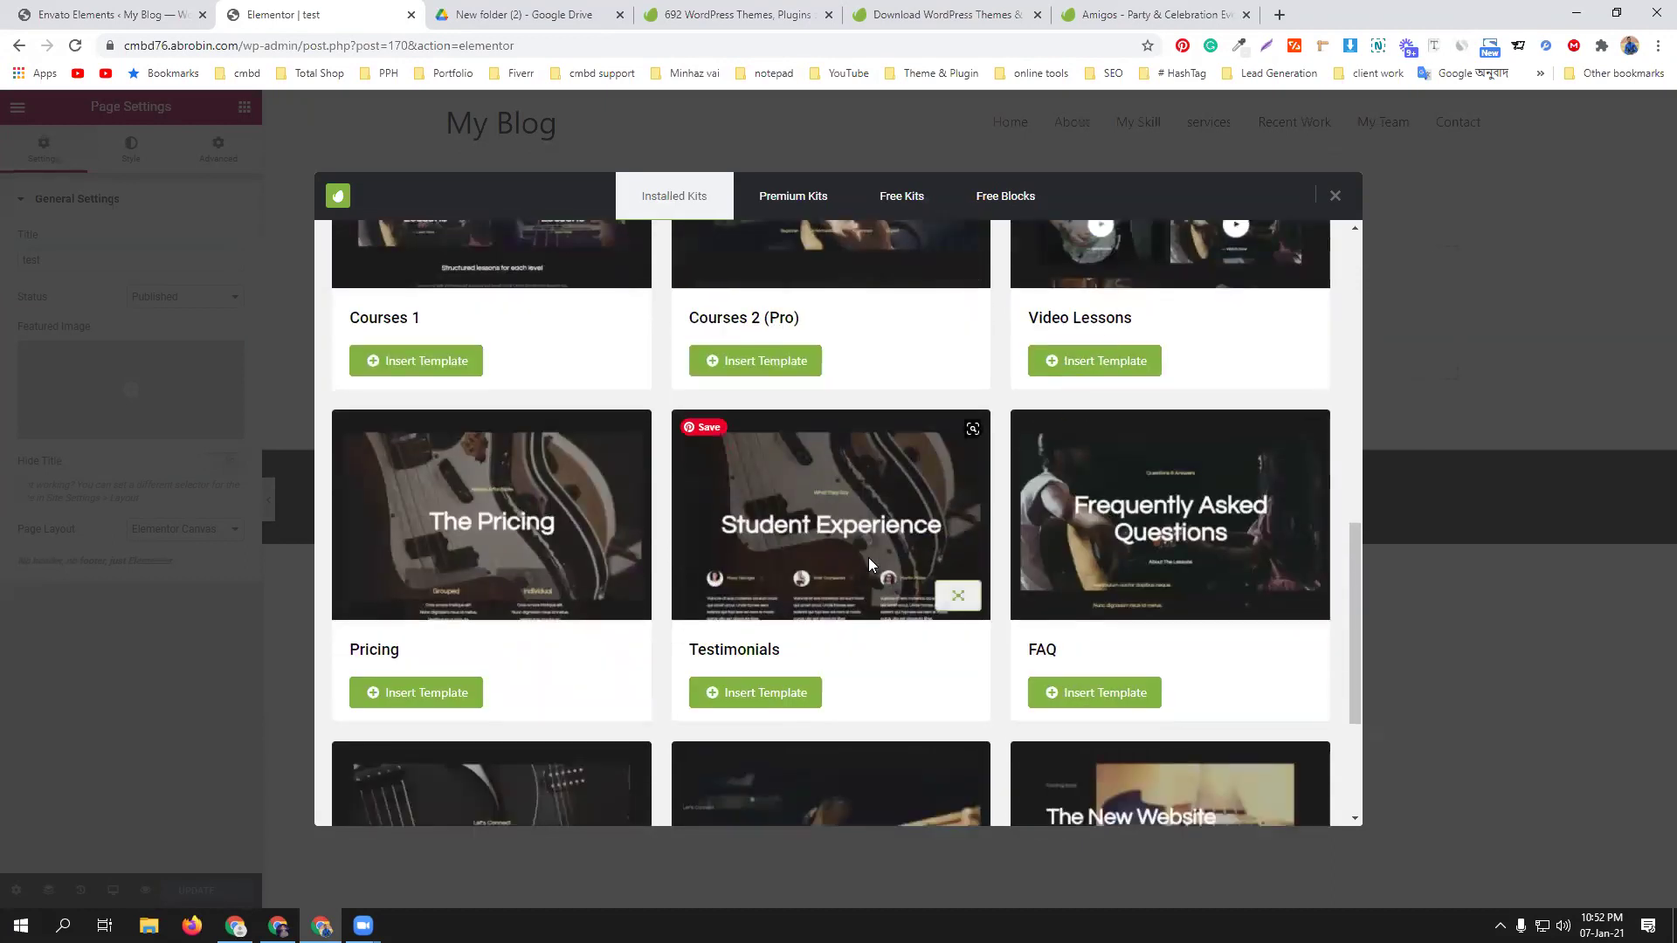
pyautogui.scroll(-2, 860, 555)
pyautogui.scroll(-1, 1102, 424)
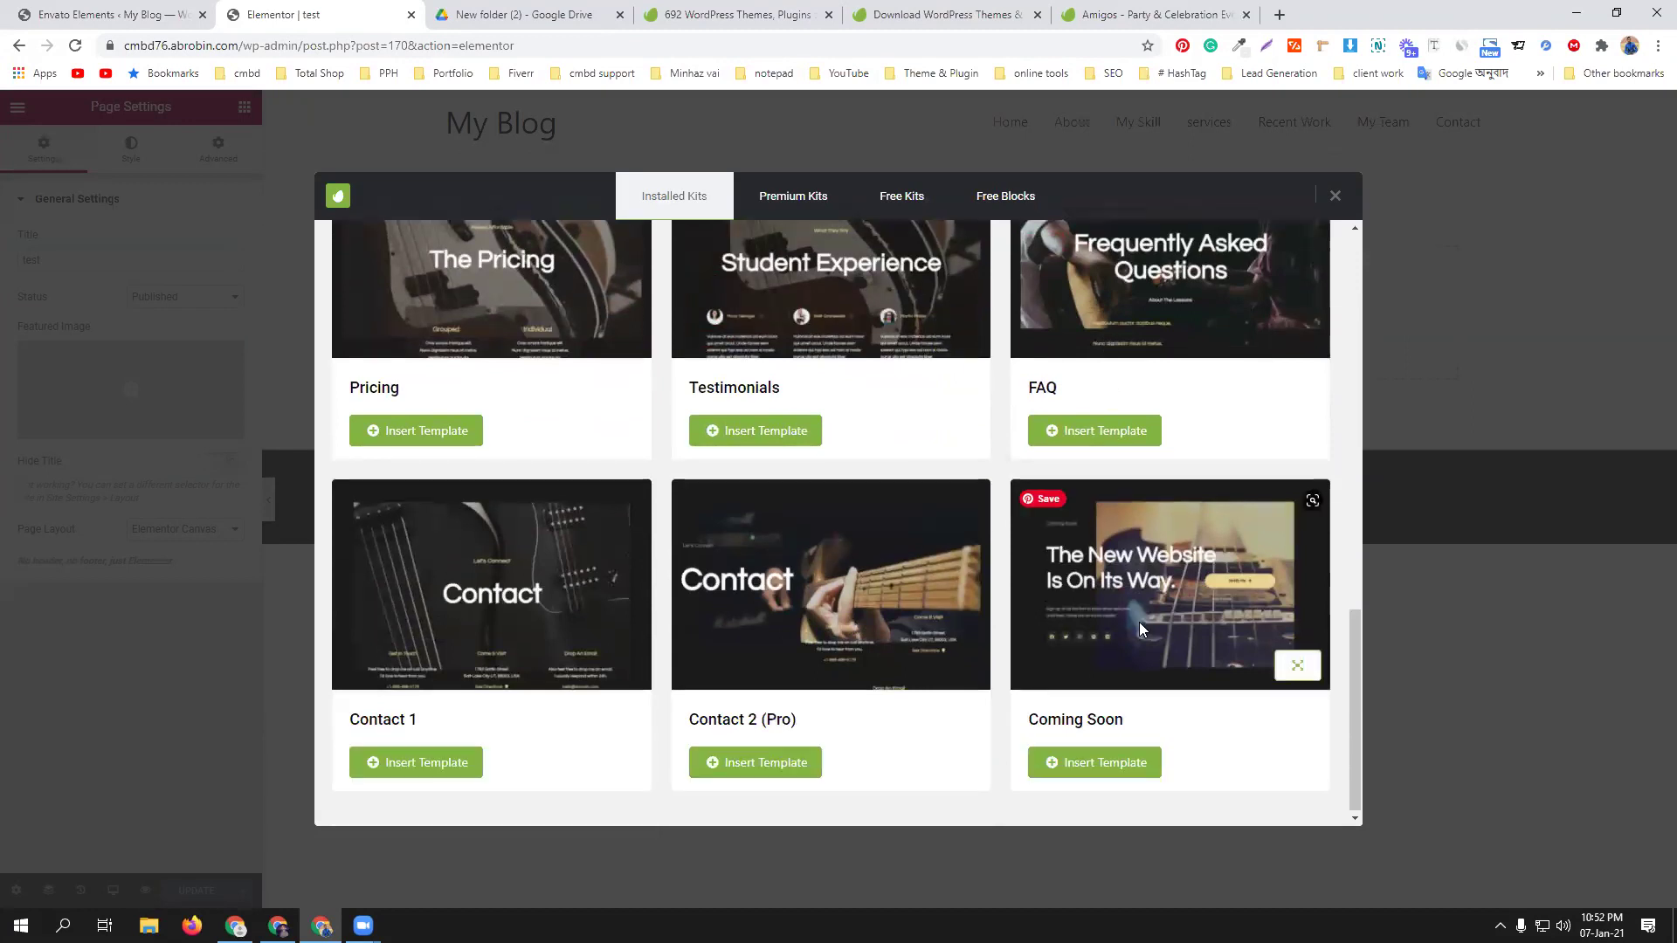
pyautogui.scroll(14, 818, 617)
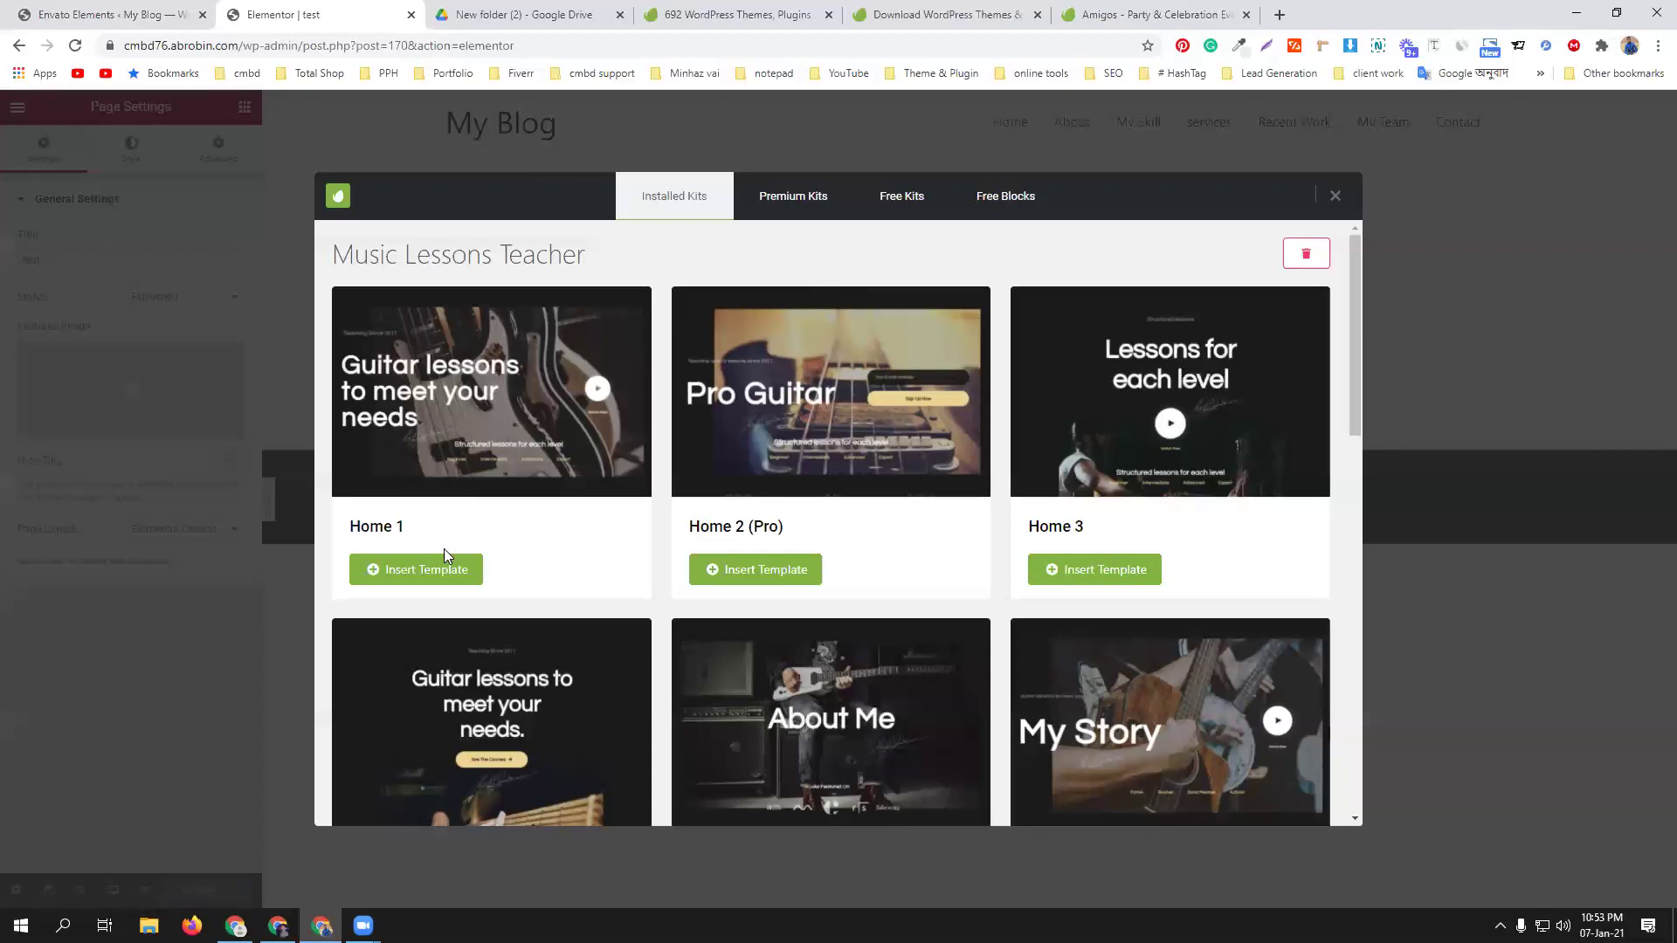
pyautogui.scroll(-3, 490, 493)
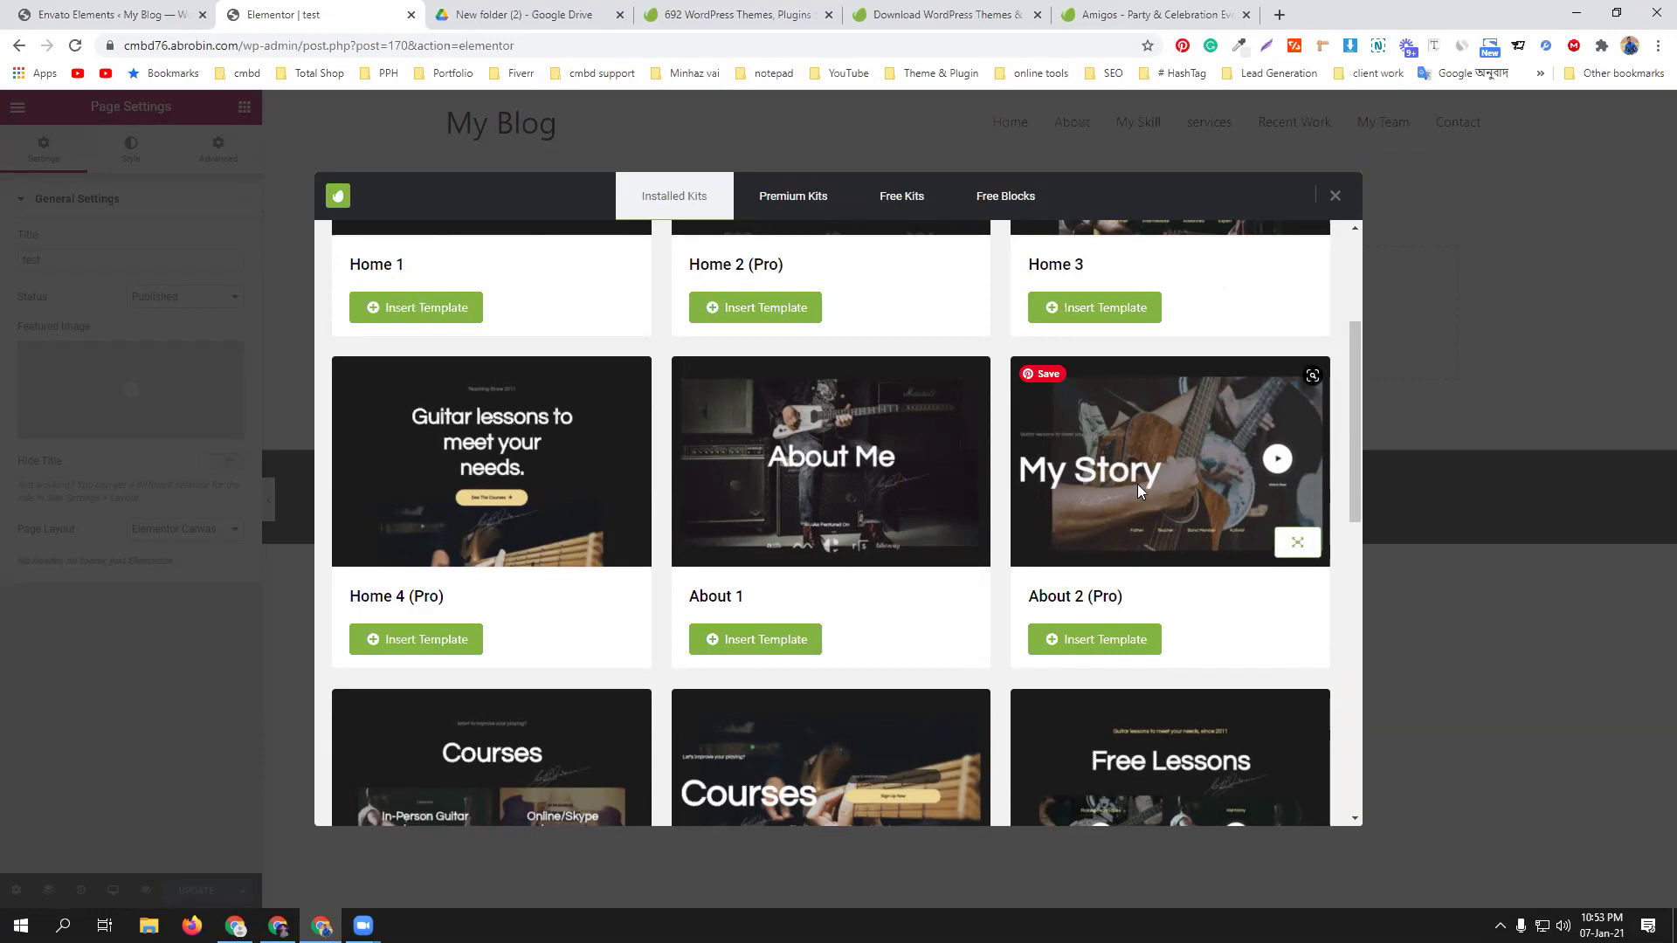
pyautogui.scroll(-5, 1137, 484)
pyautogui.scroll(-1, 1157, 503)
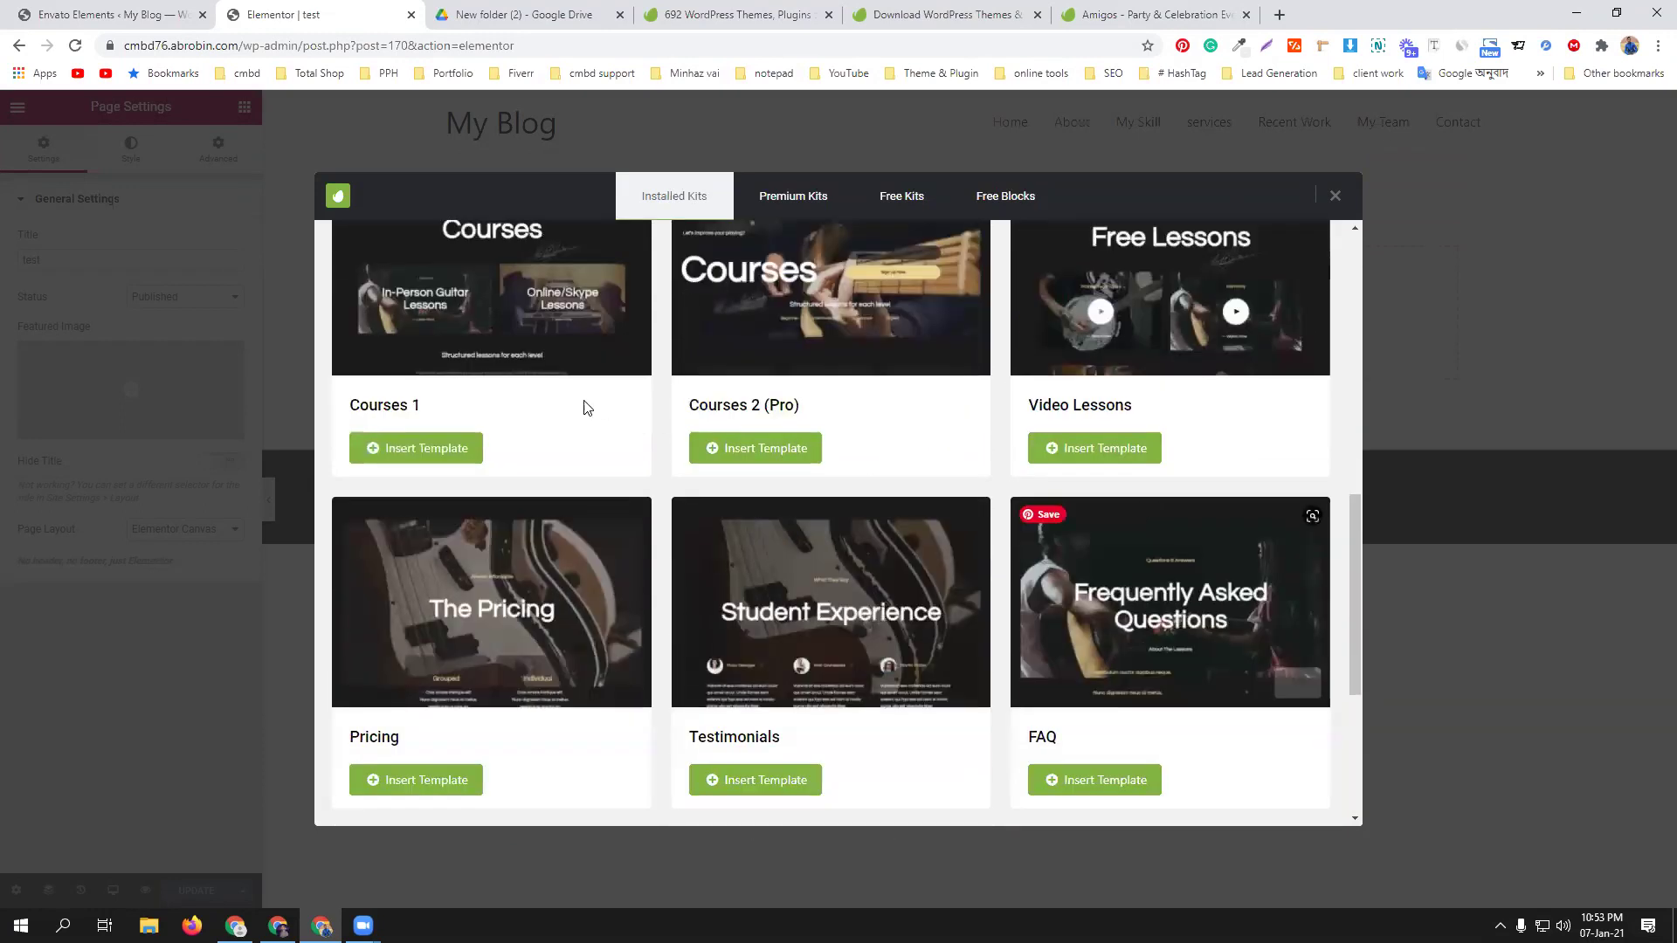
pyautogui.scroll(1, 599, 442)
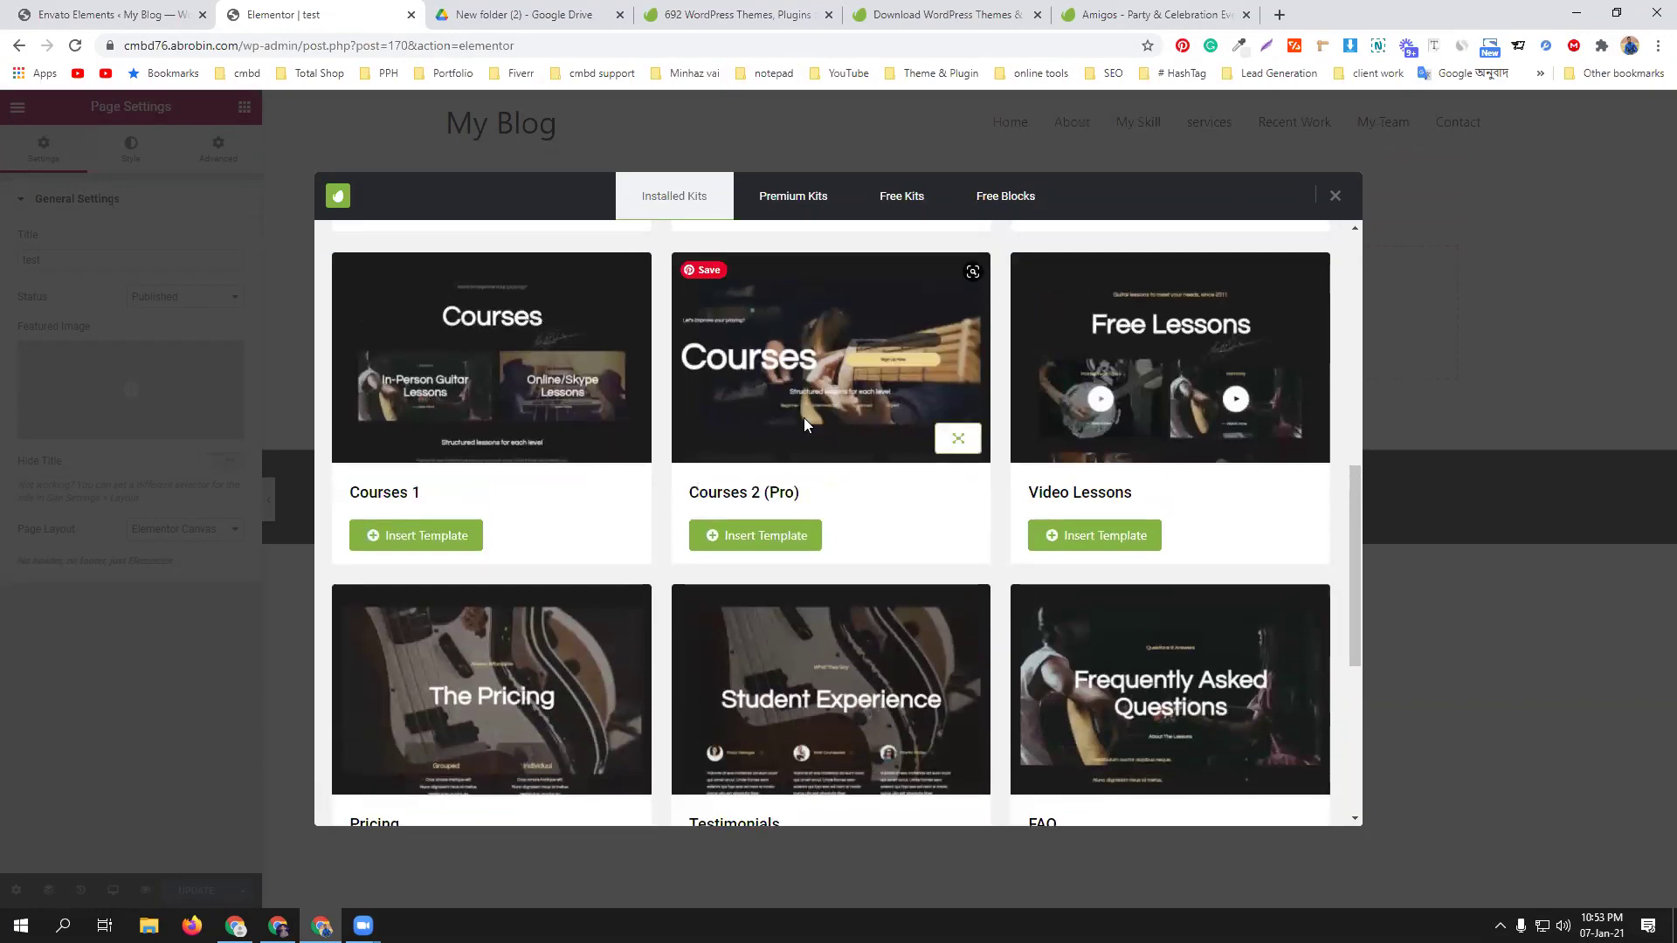
pyautogui.scroll(-4, 803, 418)
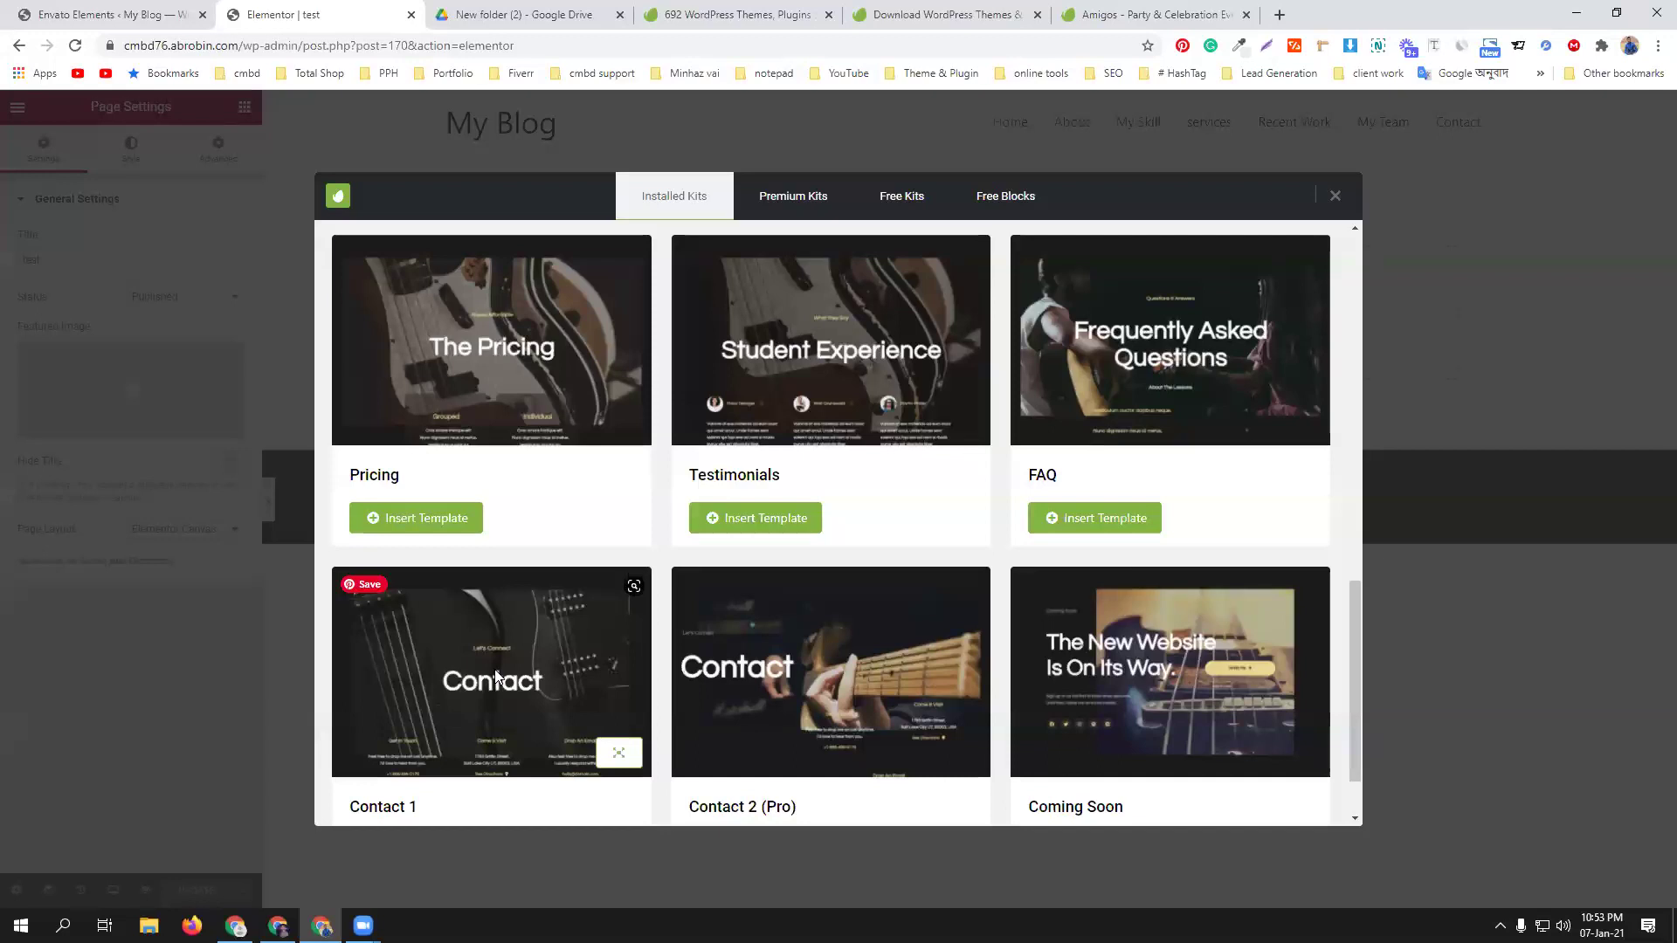
# Insert the Home 1 template from the Music Lessons Teacher kit into the test page.
pyautogui.scroll(12, 586, 568)
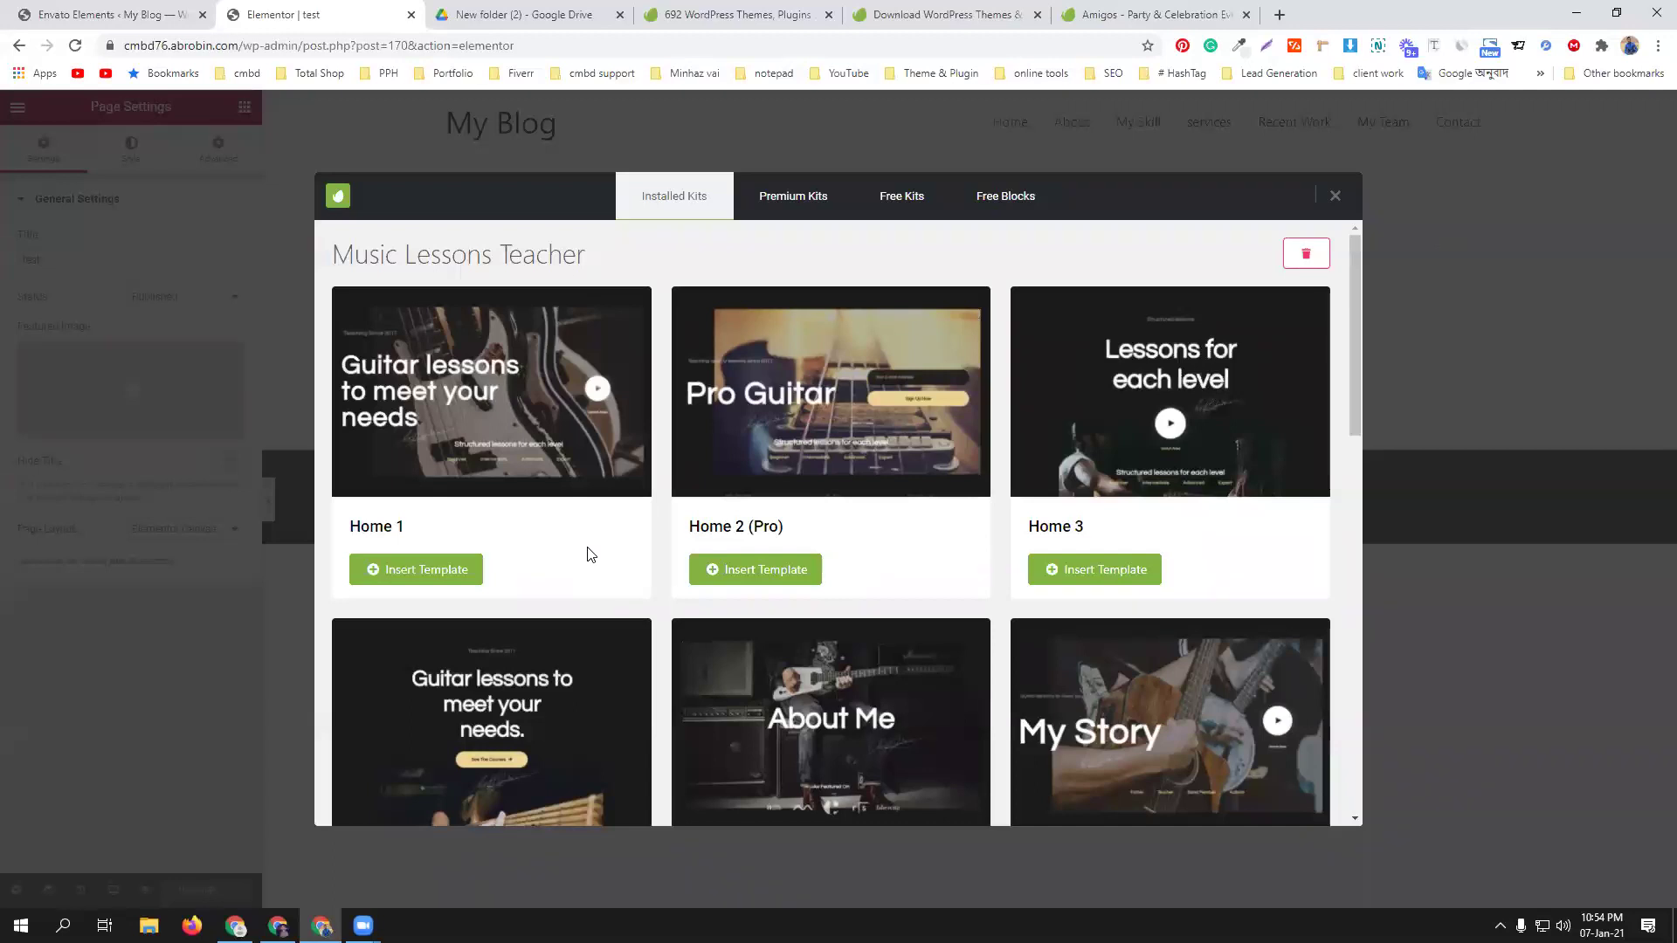
pyautogui.moveTo(382, 382)
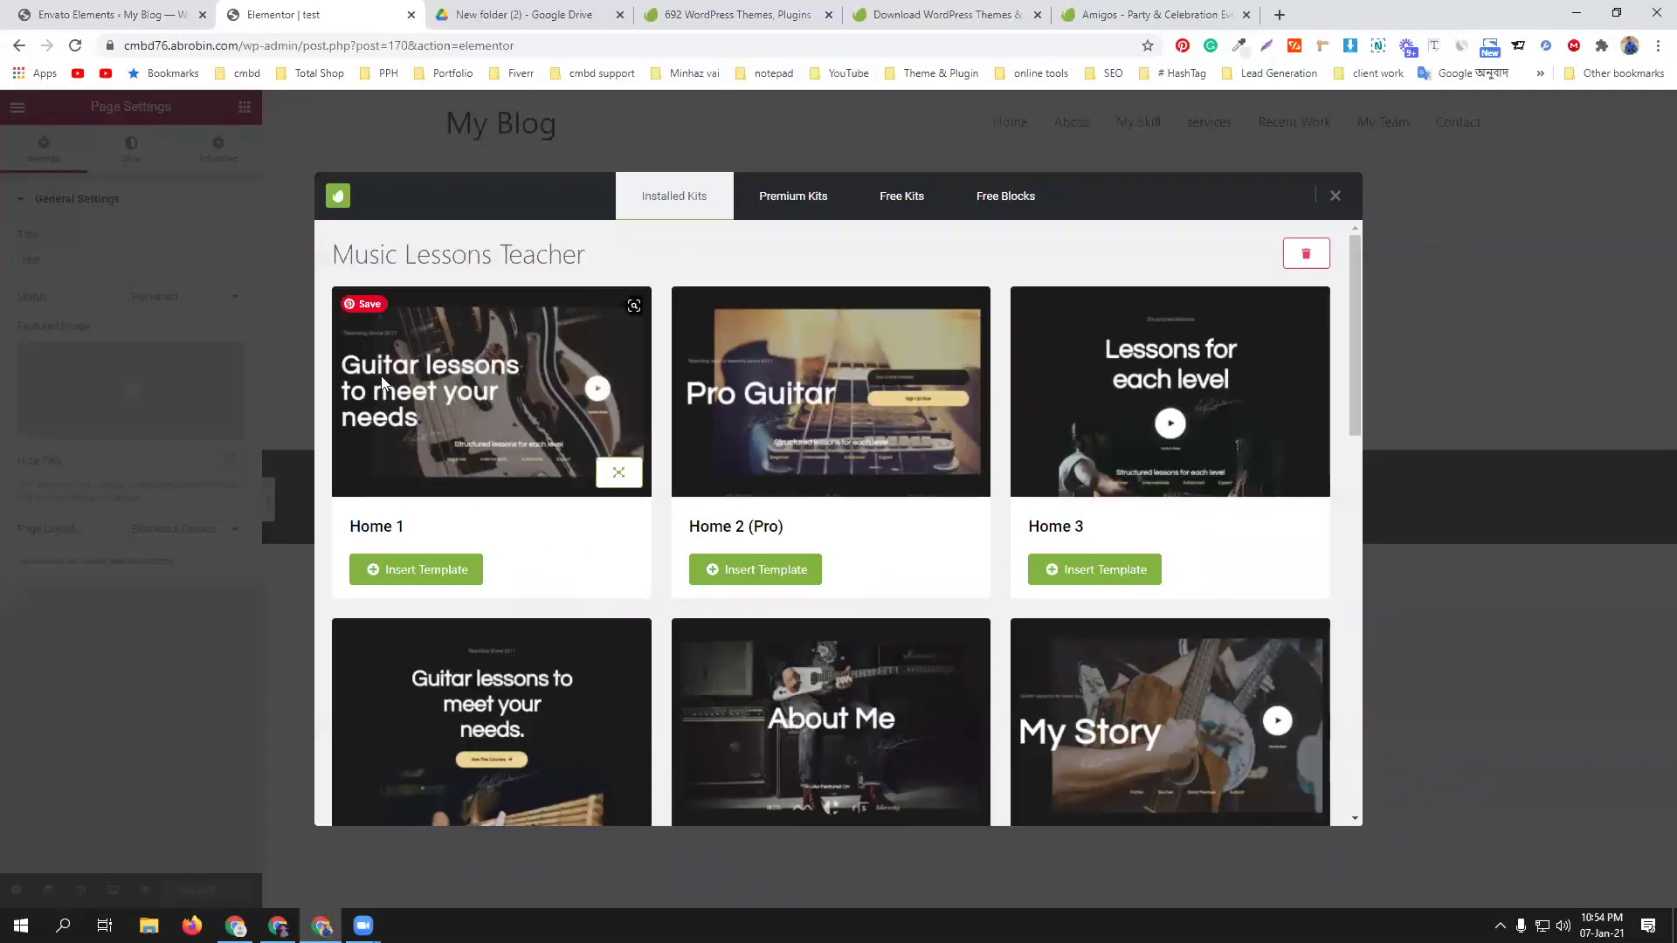
pyautogui.moveTo(793, 442)
pyautogui.click(413, 573)
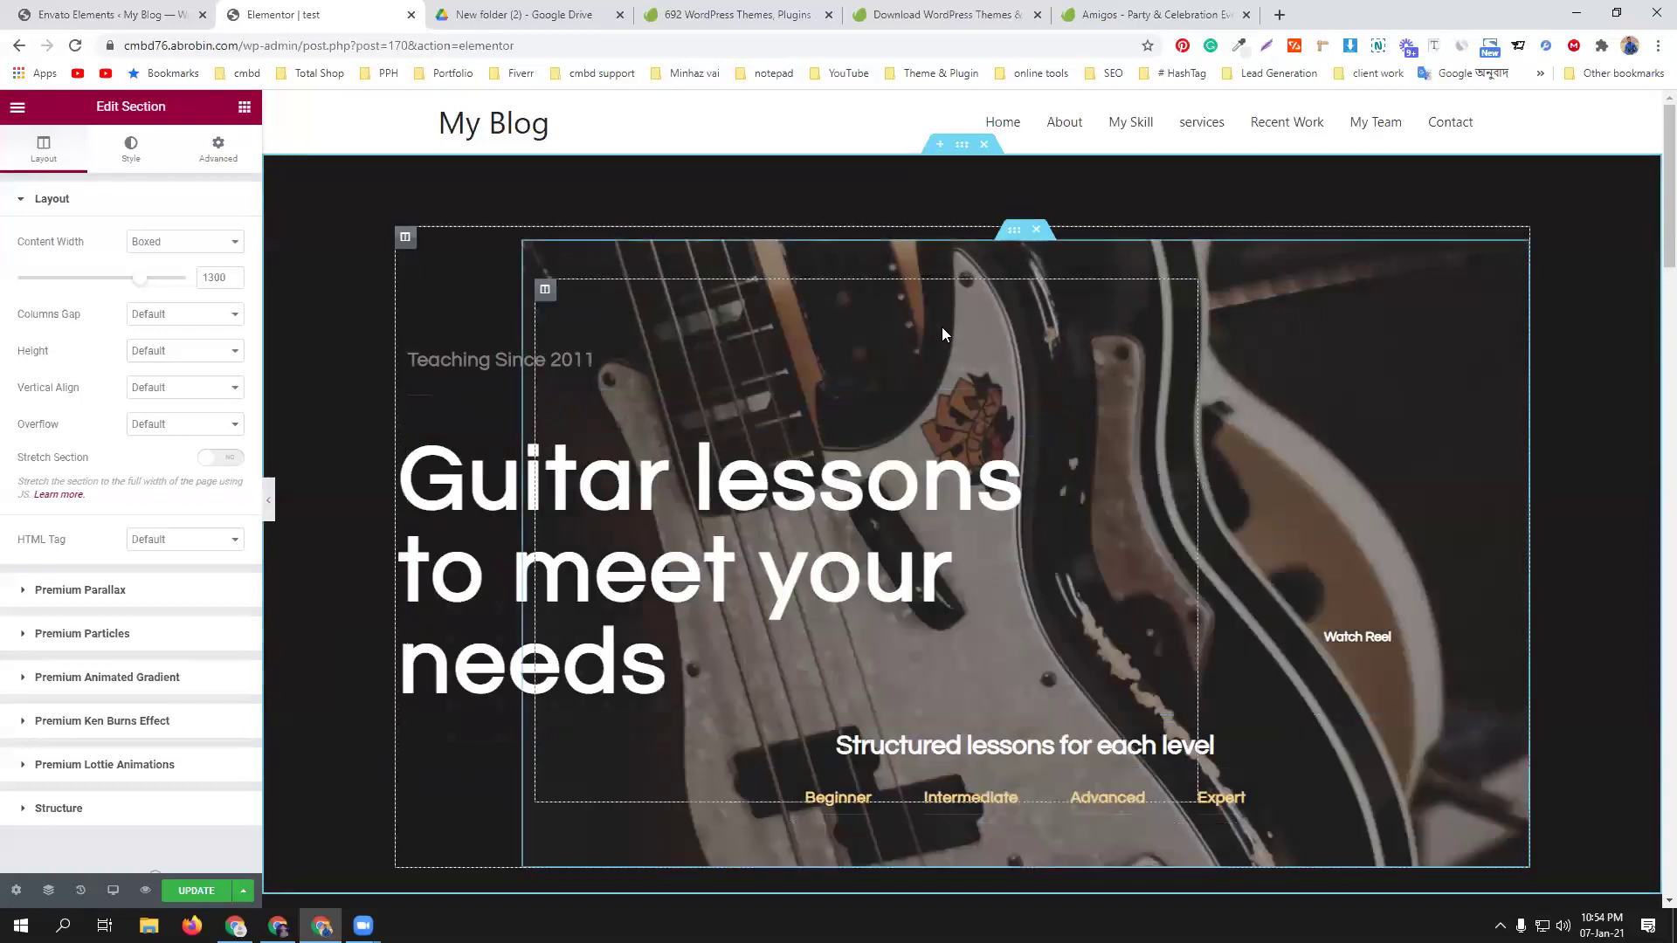
# Look through the inserted Home 1 page, from the guitar lessons hero to the What They Say testimonials.
pyautogui.scroll(-5, 957, 447)
pyautogui.scroll(-10, 956, 447)
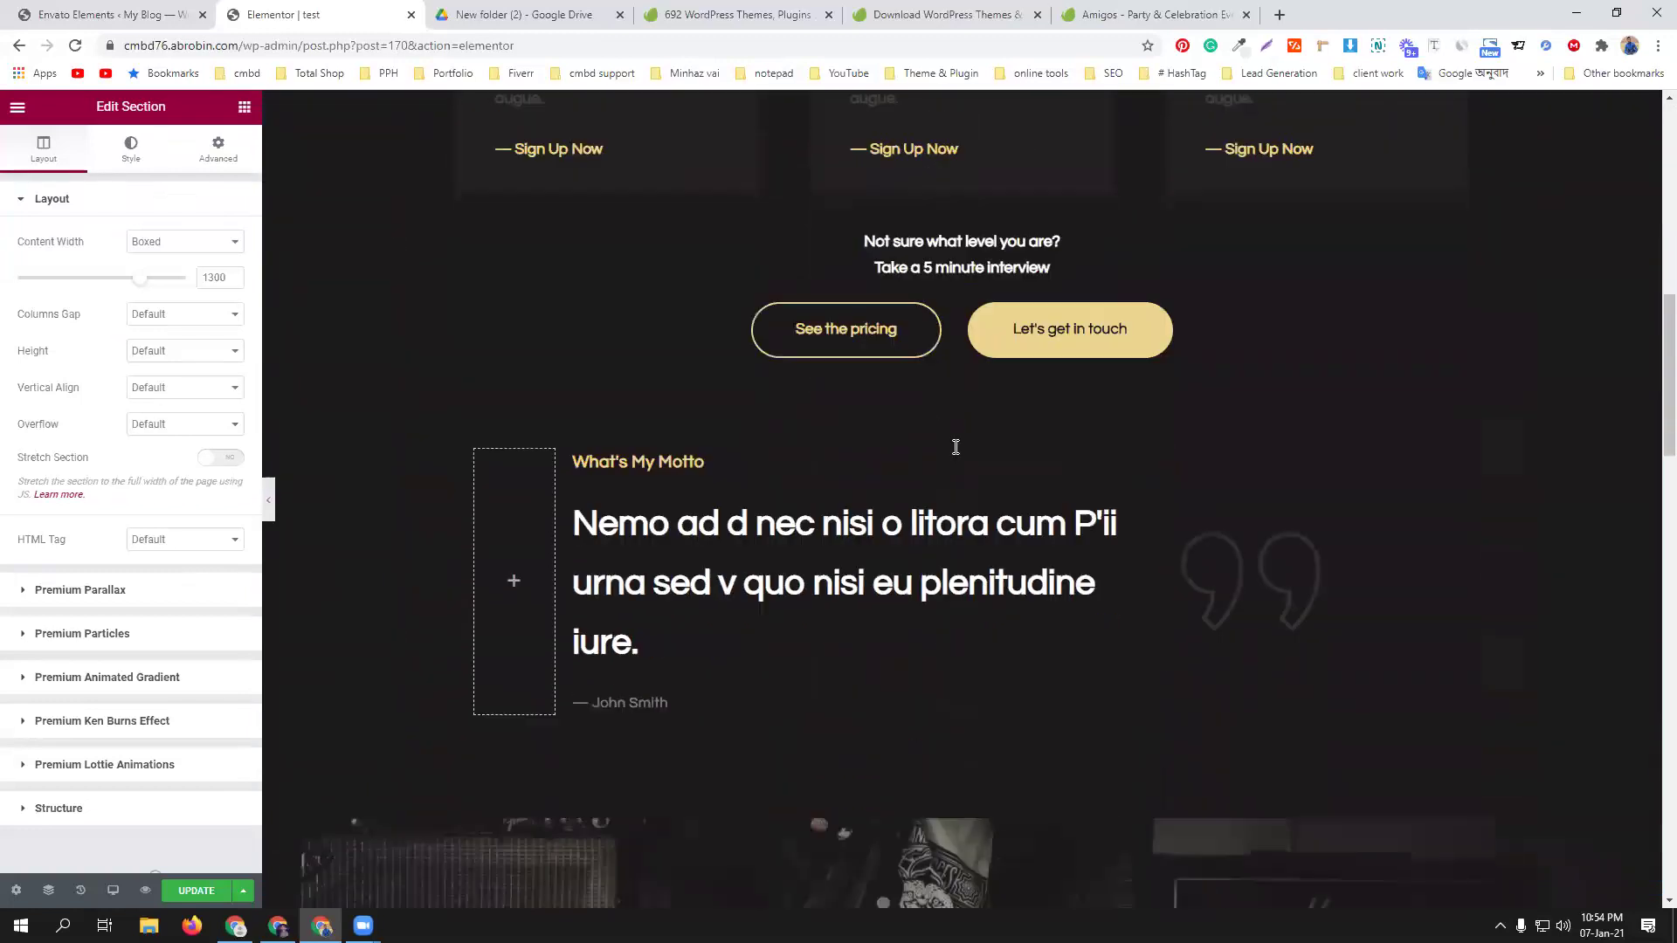
pyautogui.scroll(-3, 955, 448)
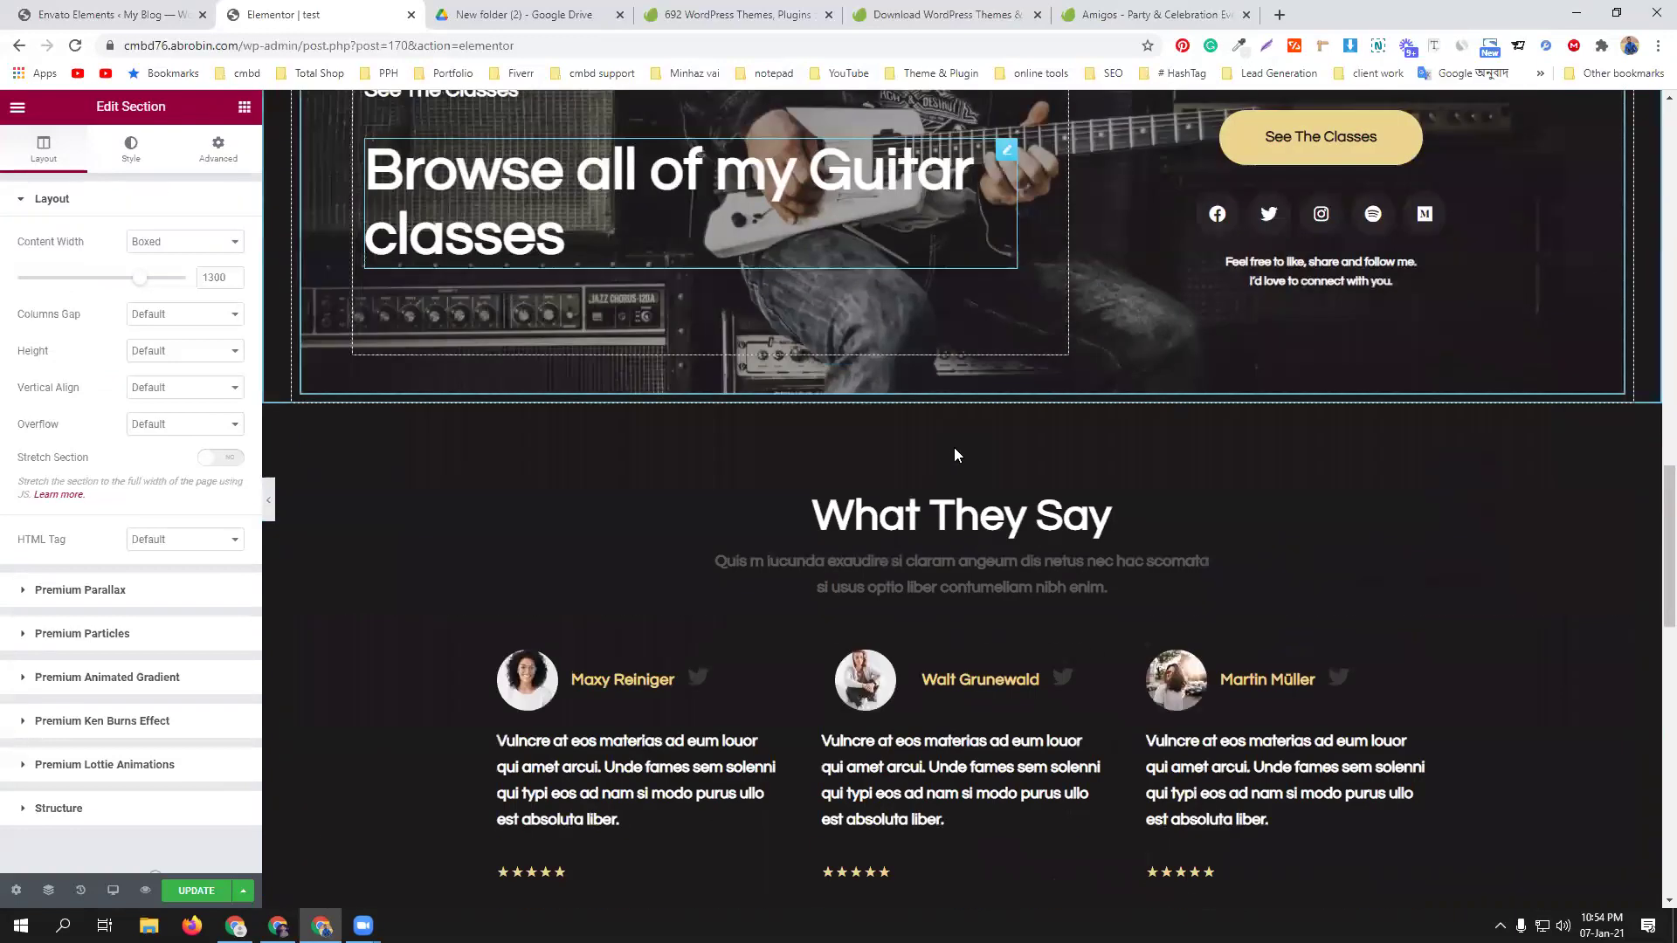
pyautogui.scroll(18, 954, 446)
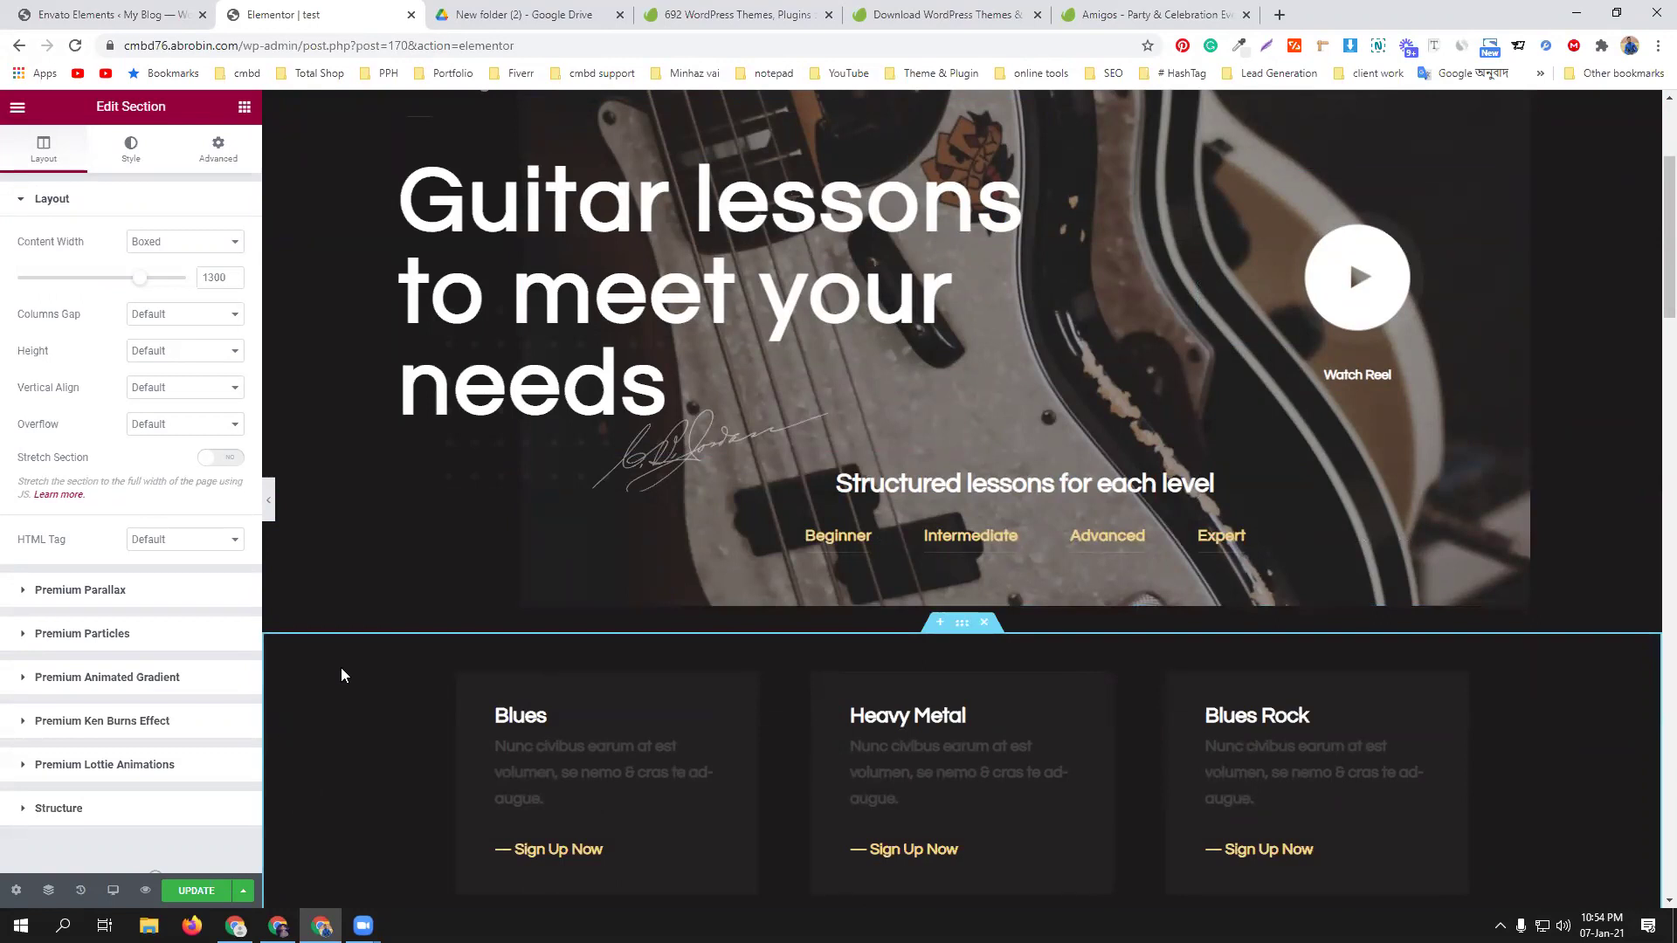
pyautogui.scroll(3, 368, 647)
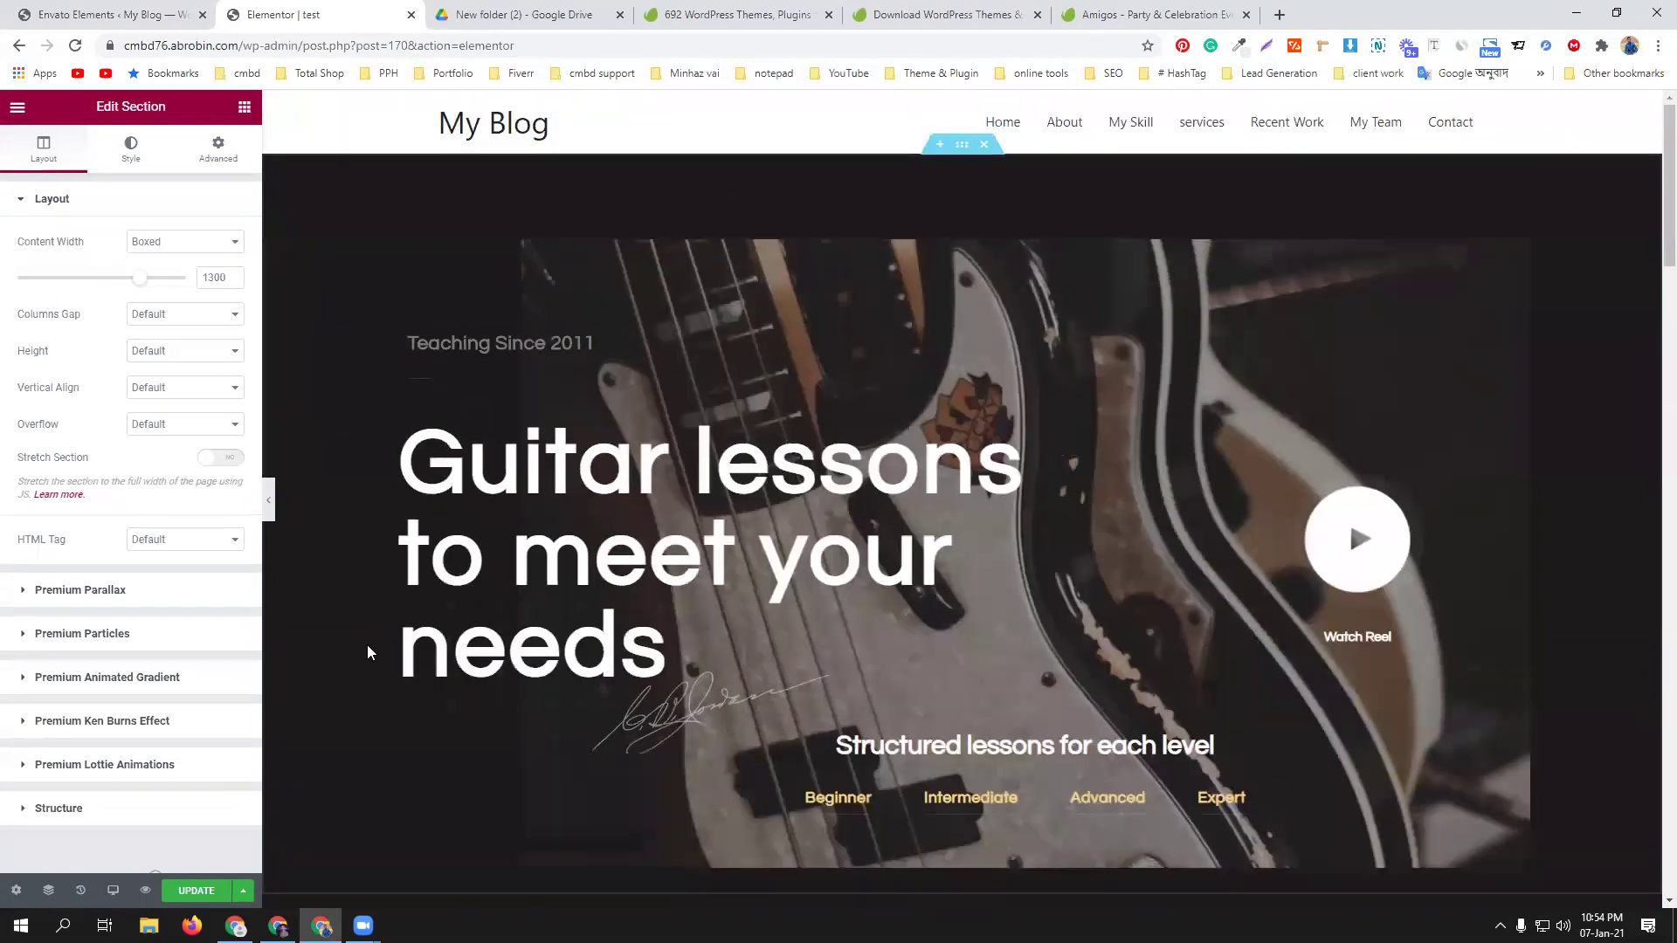
pyautogui.scroll(-10, 367, 645)
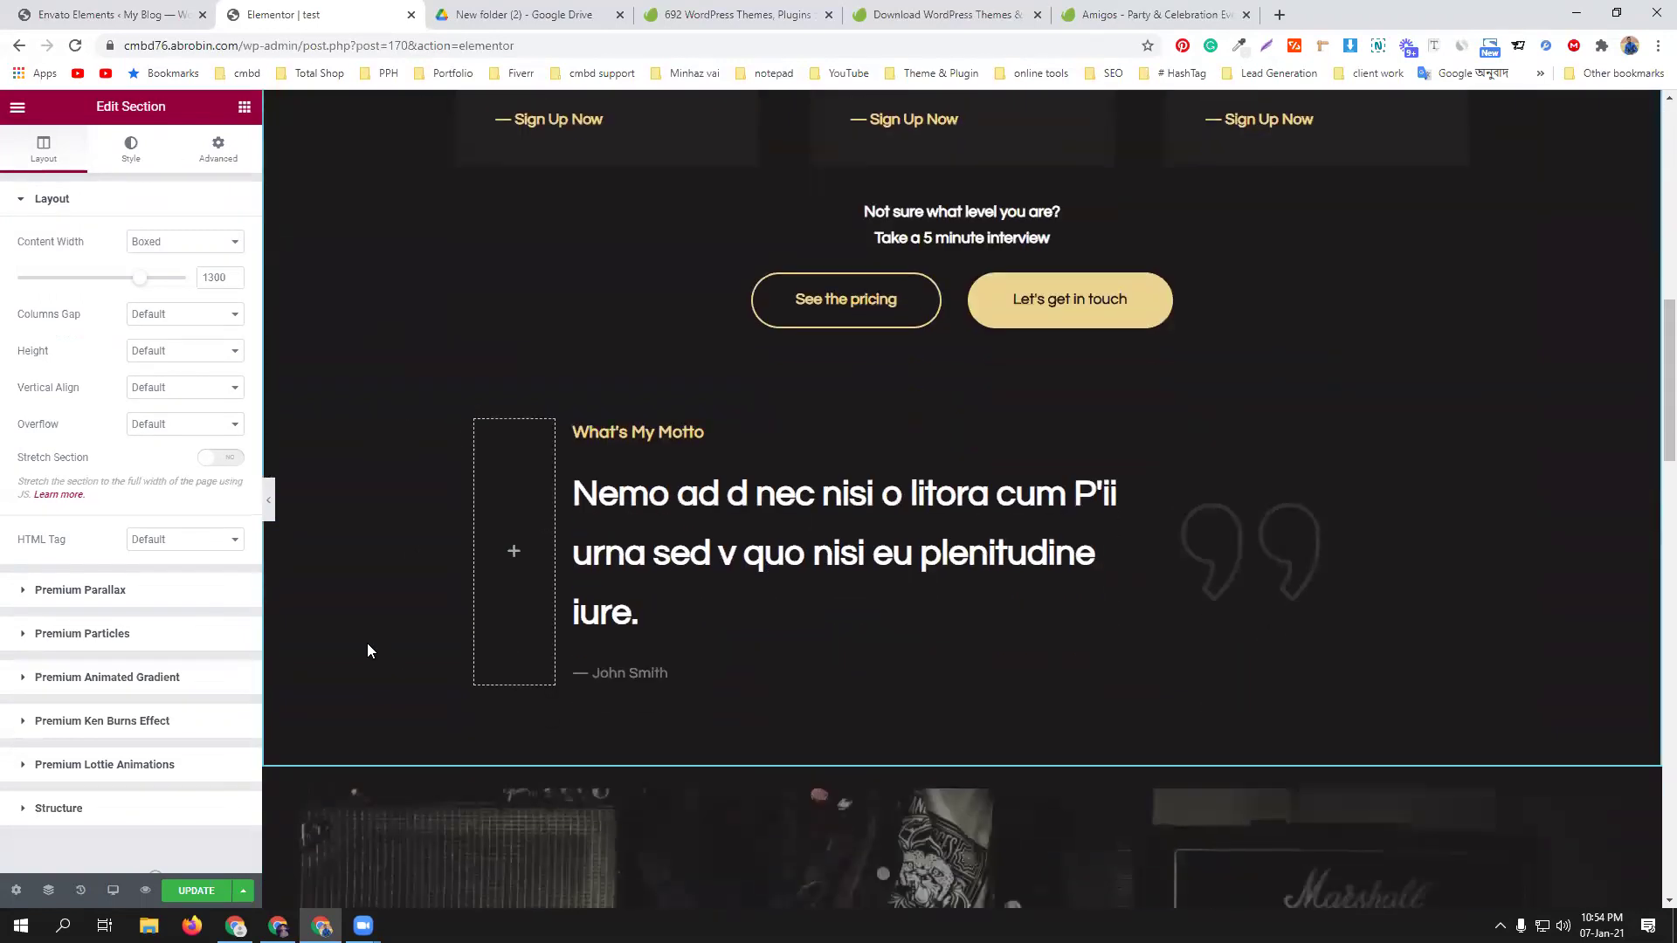
pyautogui.scroll(-5, 367, 644)
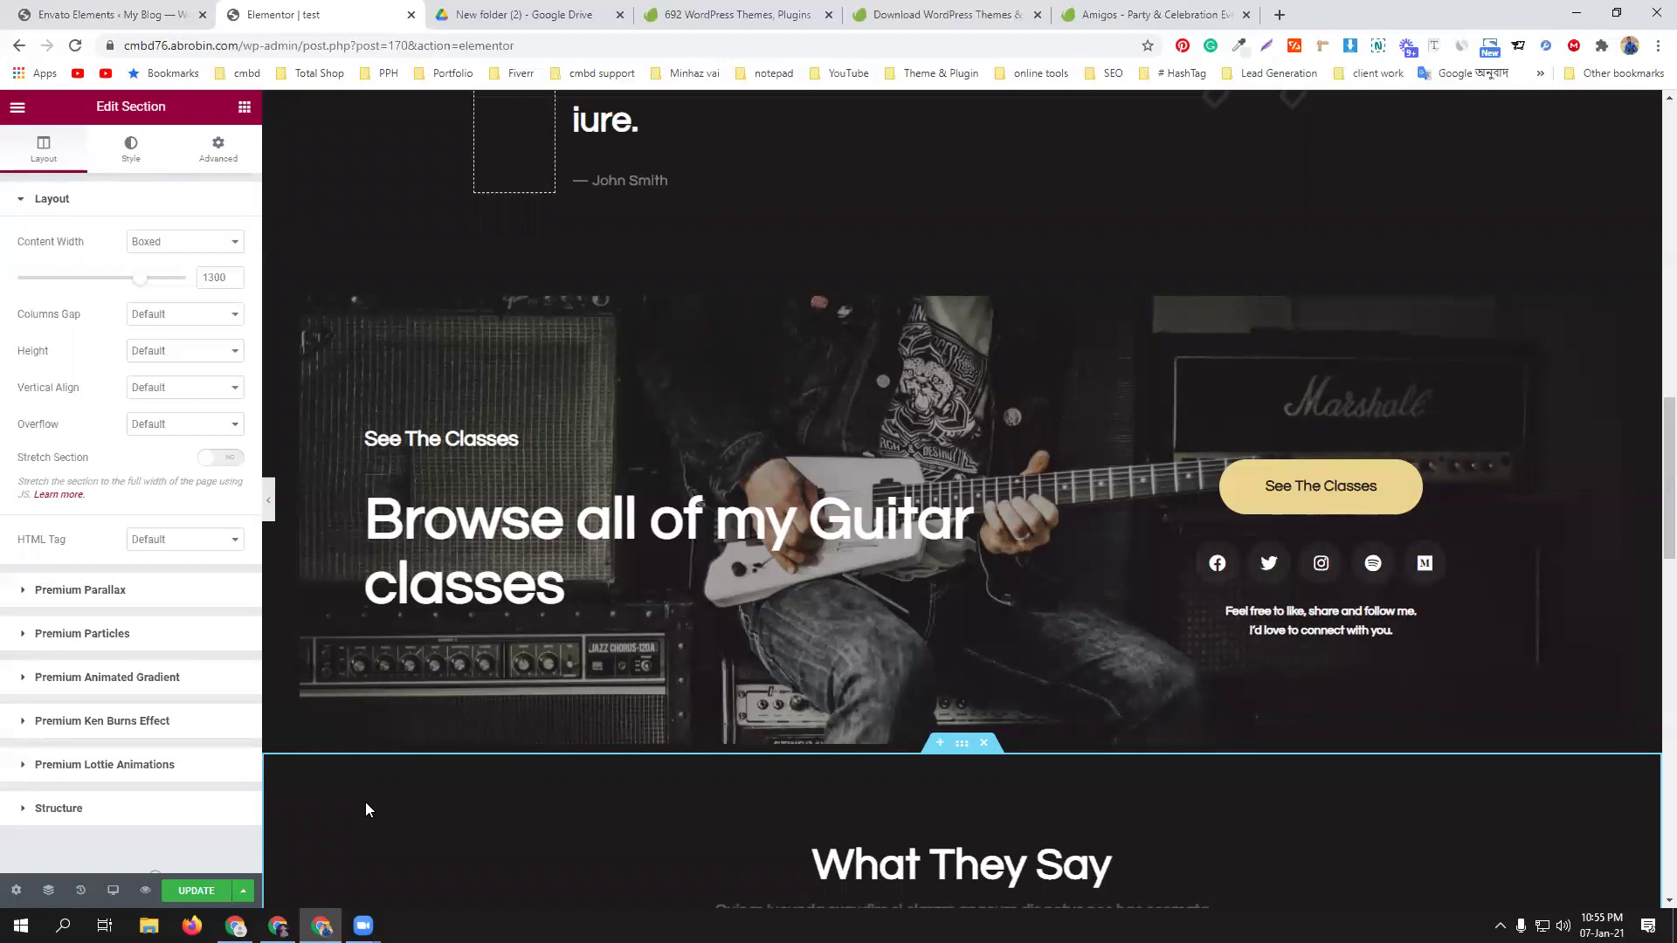
pyautogui.scroll(-8, 435, 678)
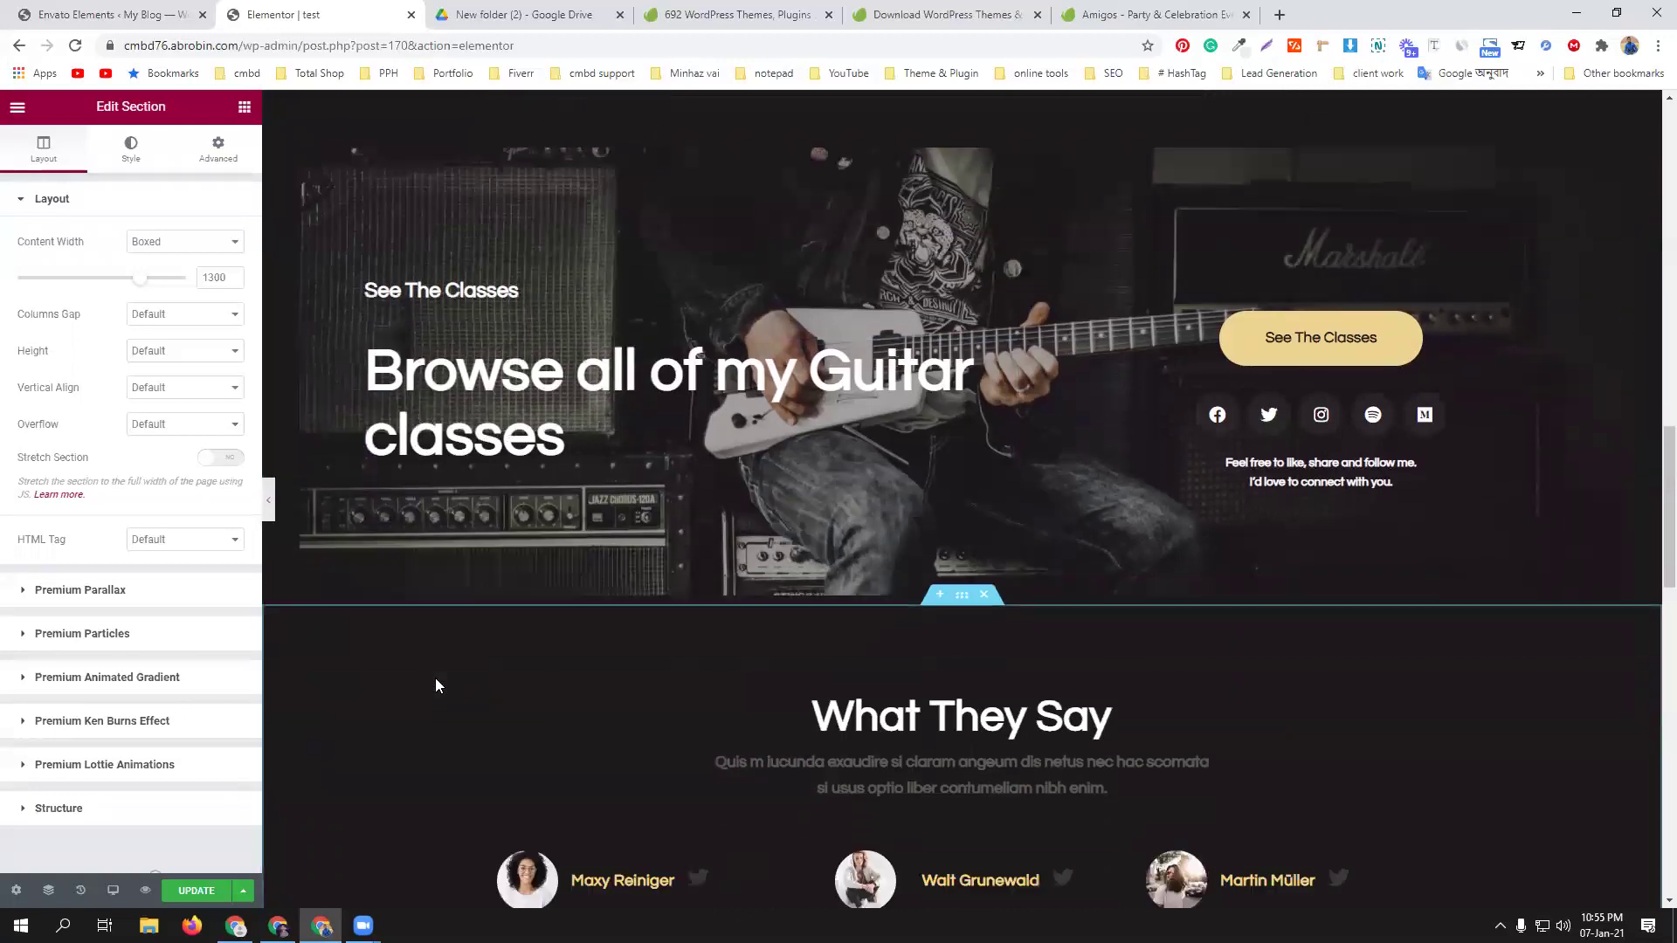
pyautogui.scroll(6, 431, 636)
pyautogui.scroll(15, 437, 634)
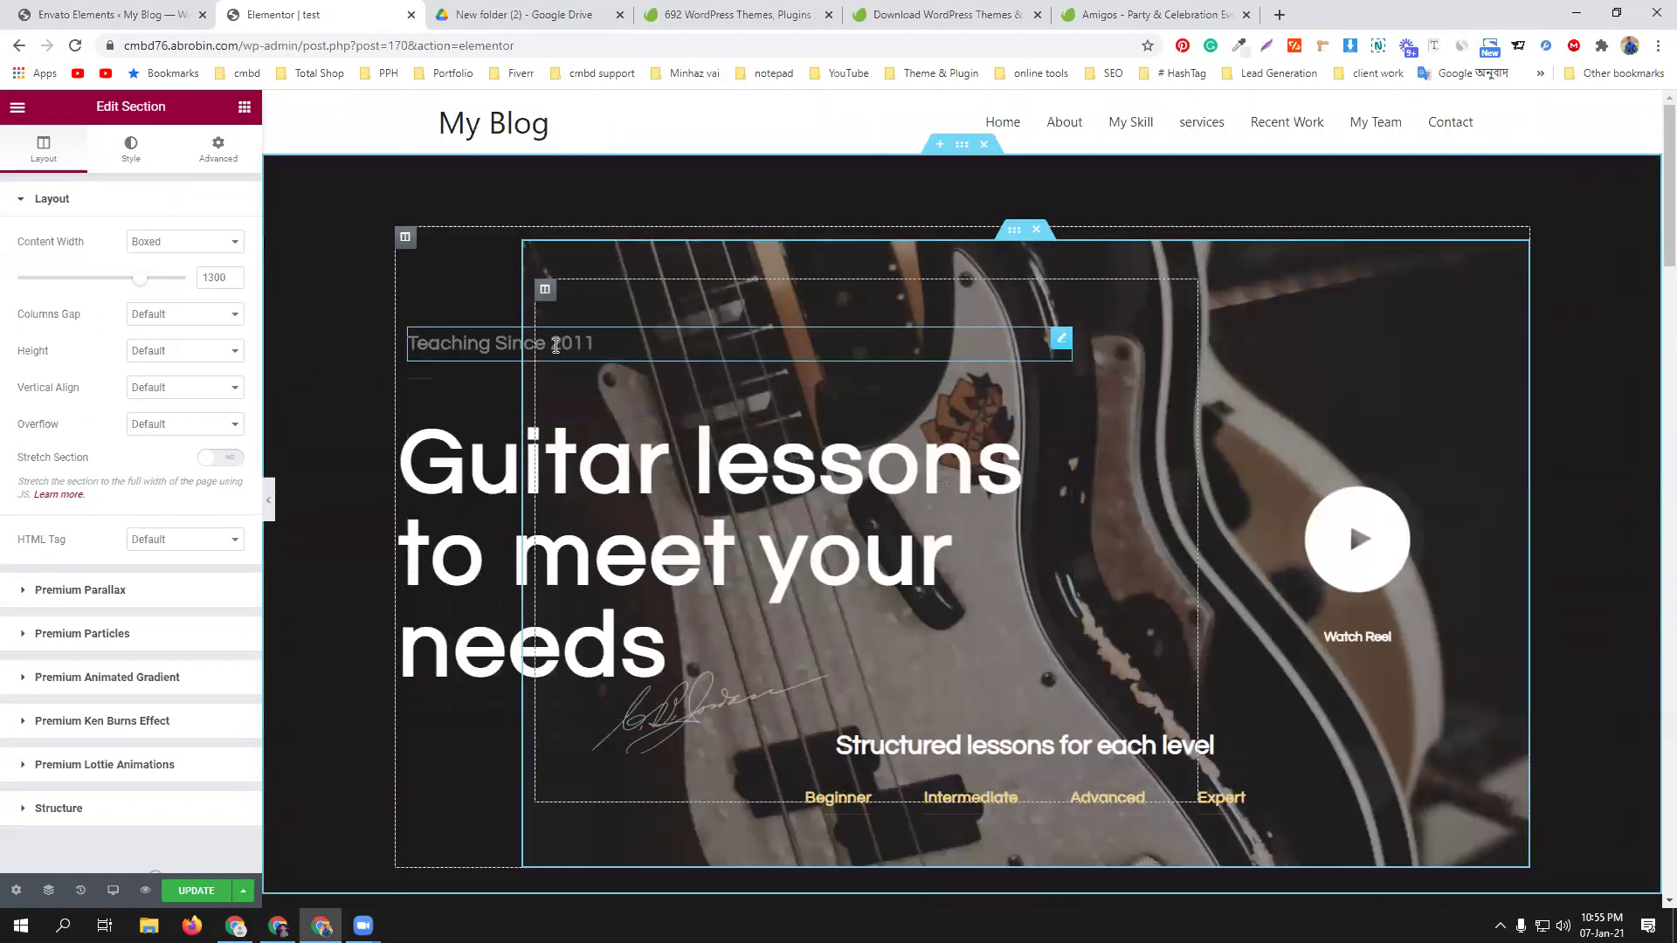
# Change the small heading above the hero title to "Teaching Since 2002".
pyautogui.click(713, 347)
pyautogui.click(149, 269)
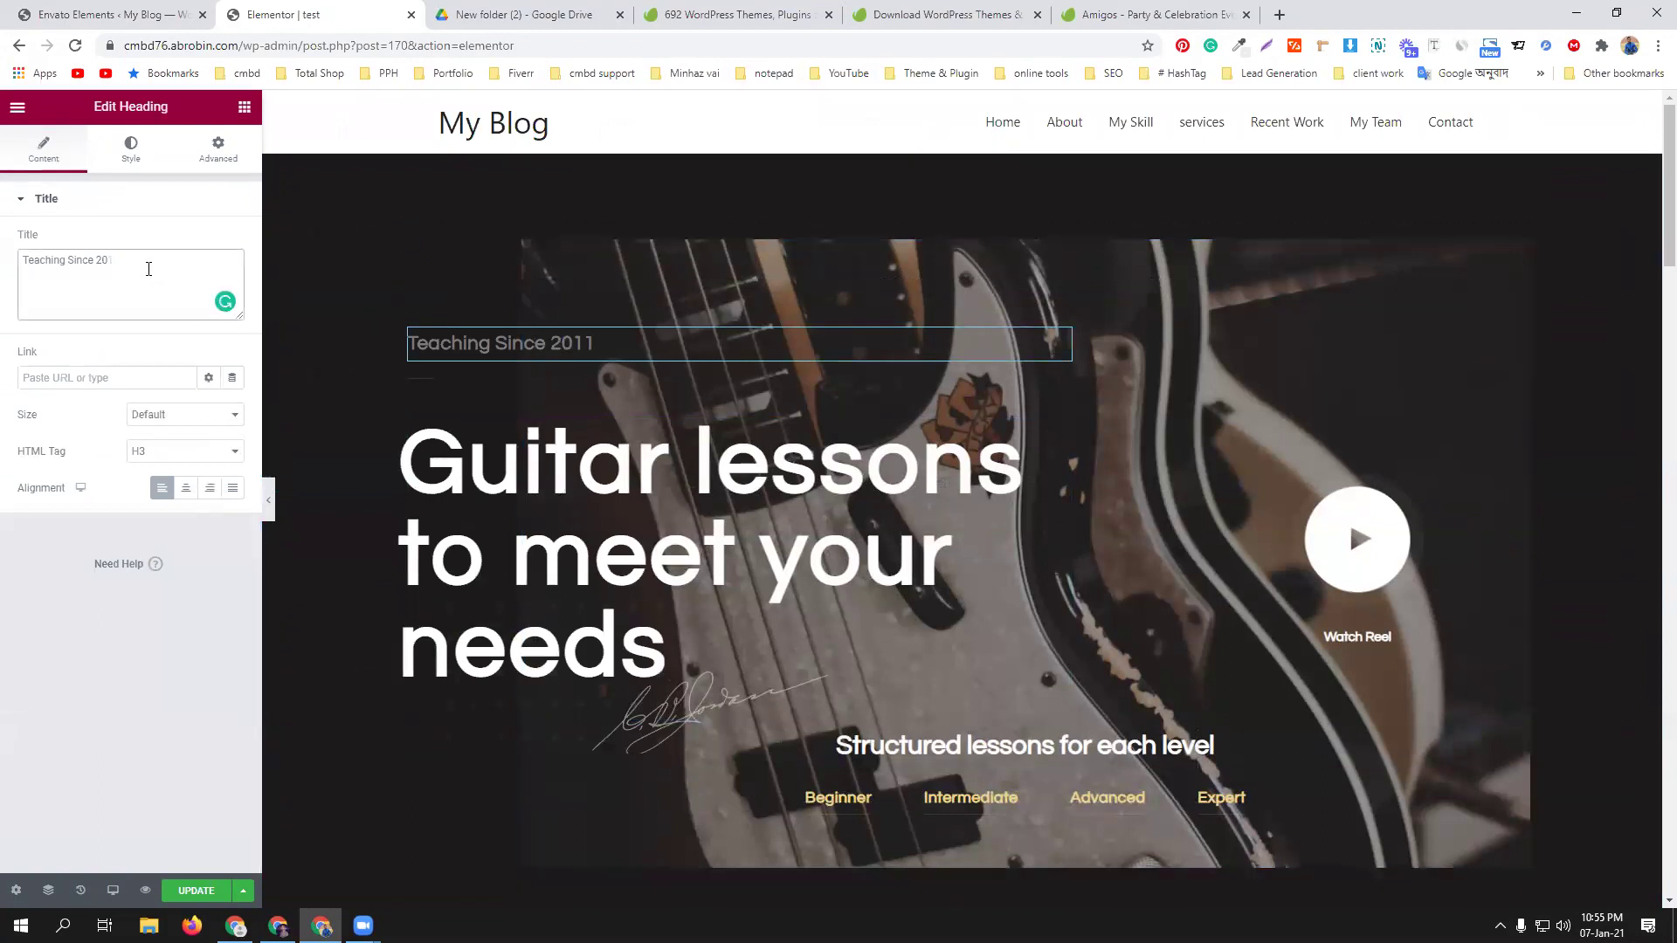
pyautogui.write('02')
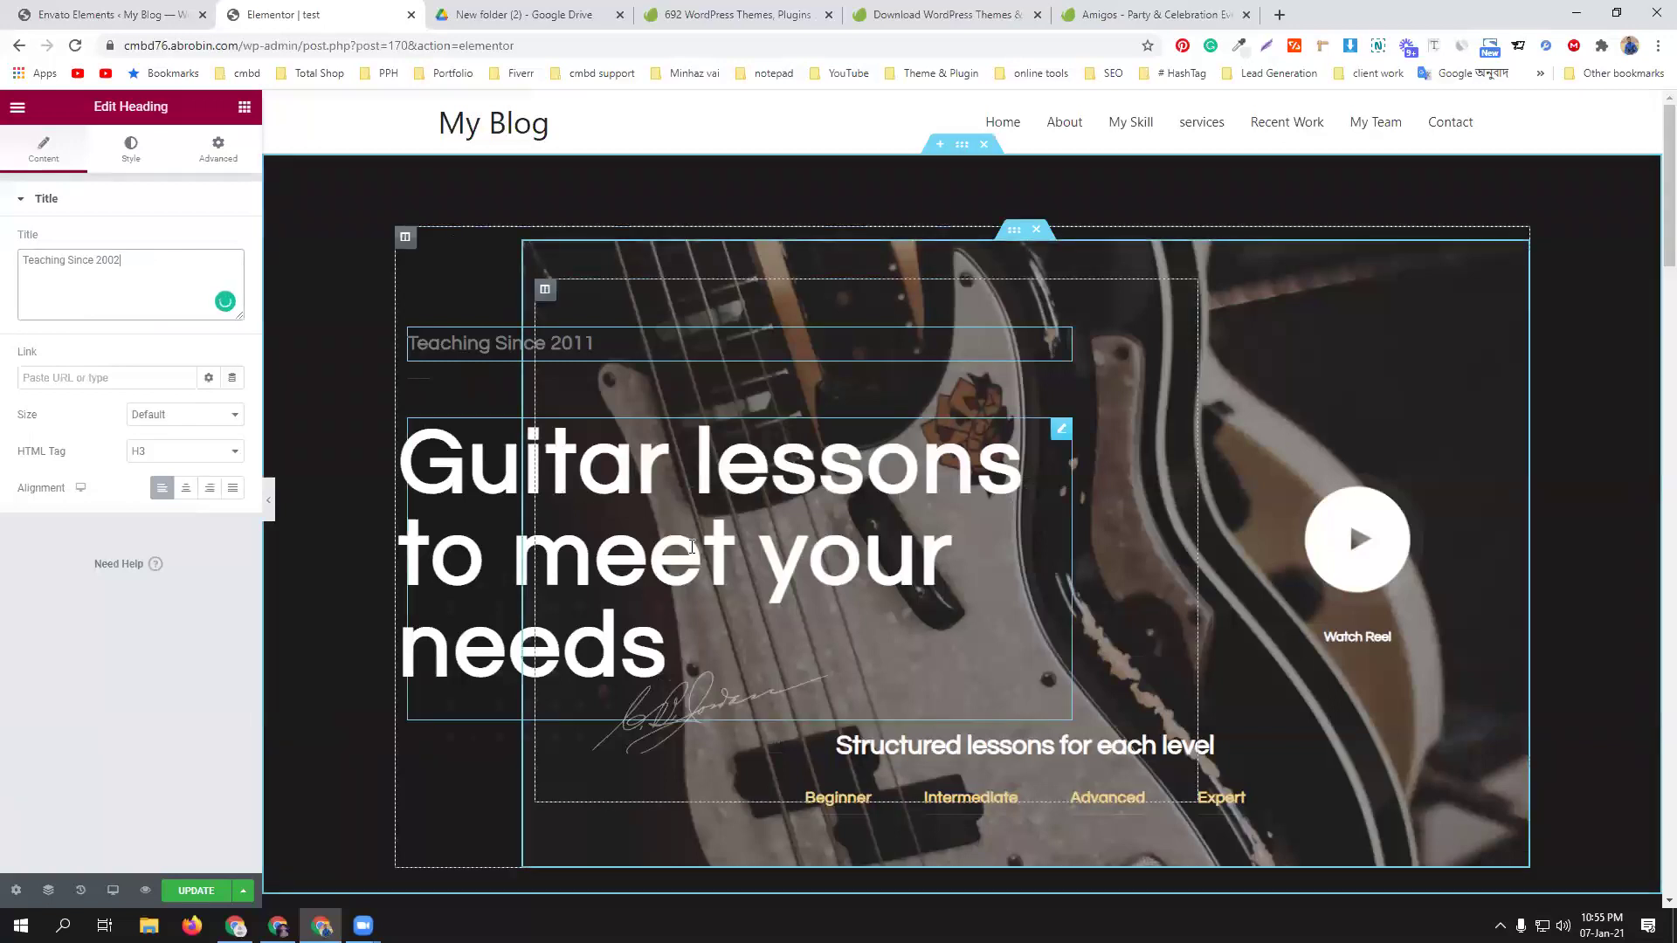
# Examine the sections below the hero, from the lesson cards down to Sign Up For A Course and the endorsement logos.
pyautogui.scroll(-3, 894, 584)
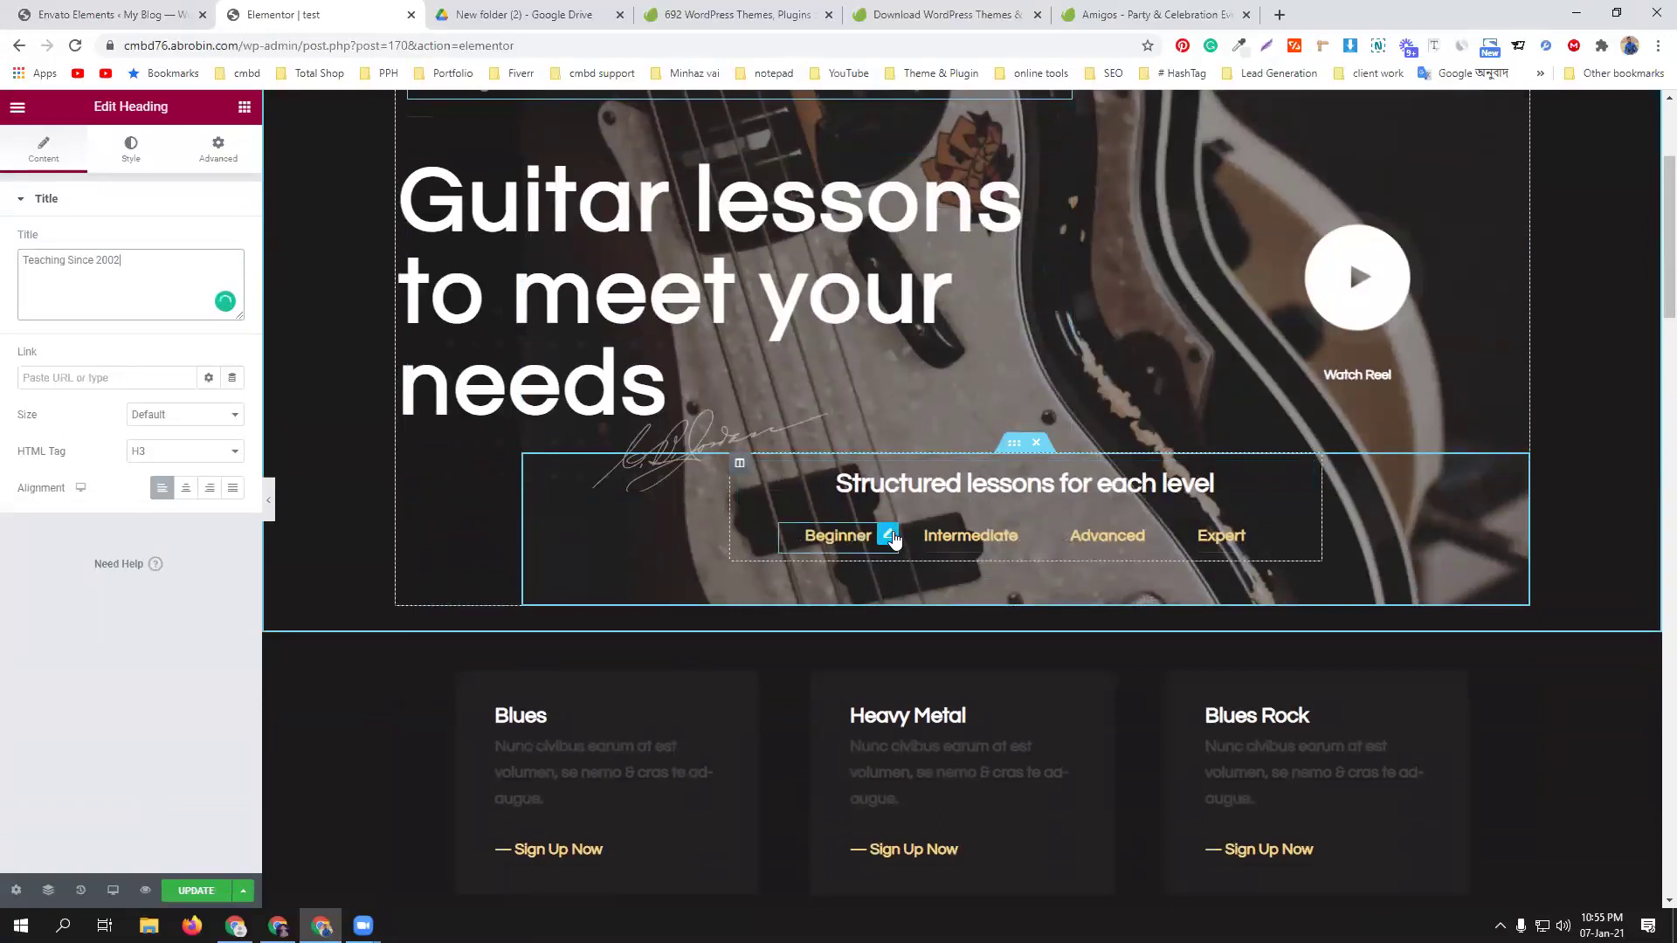
pyautogui.scroll(-4, 928, 582)
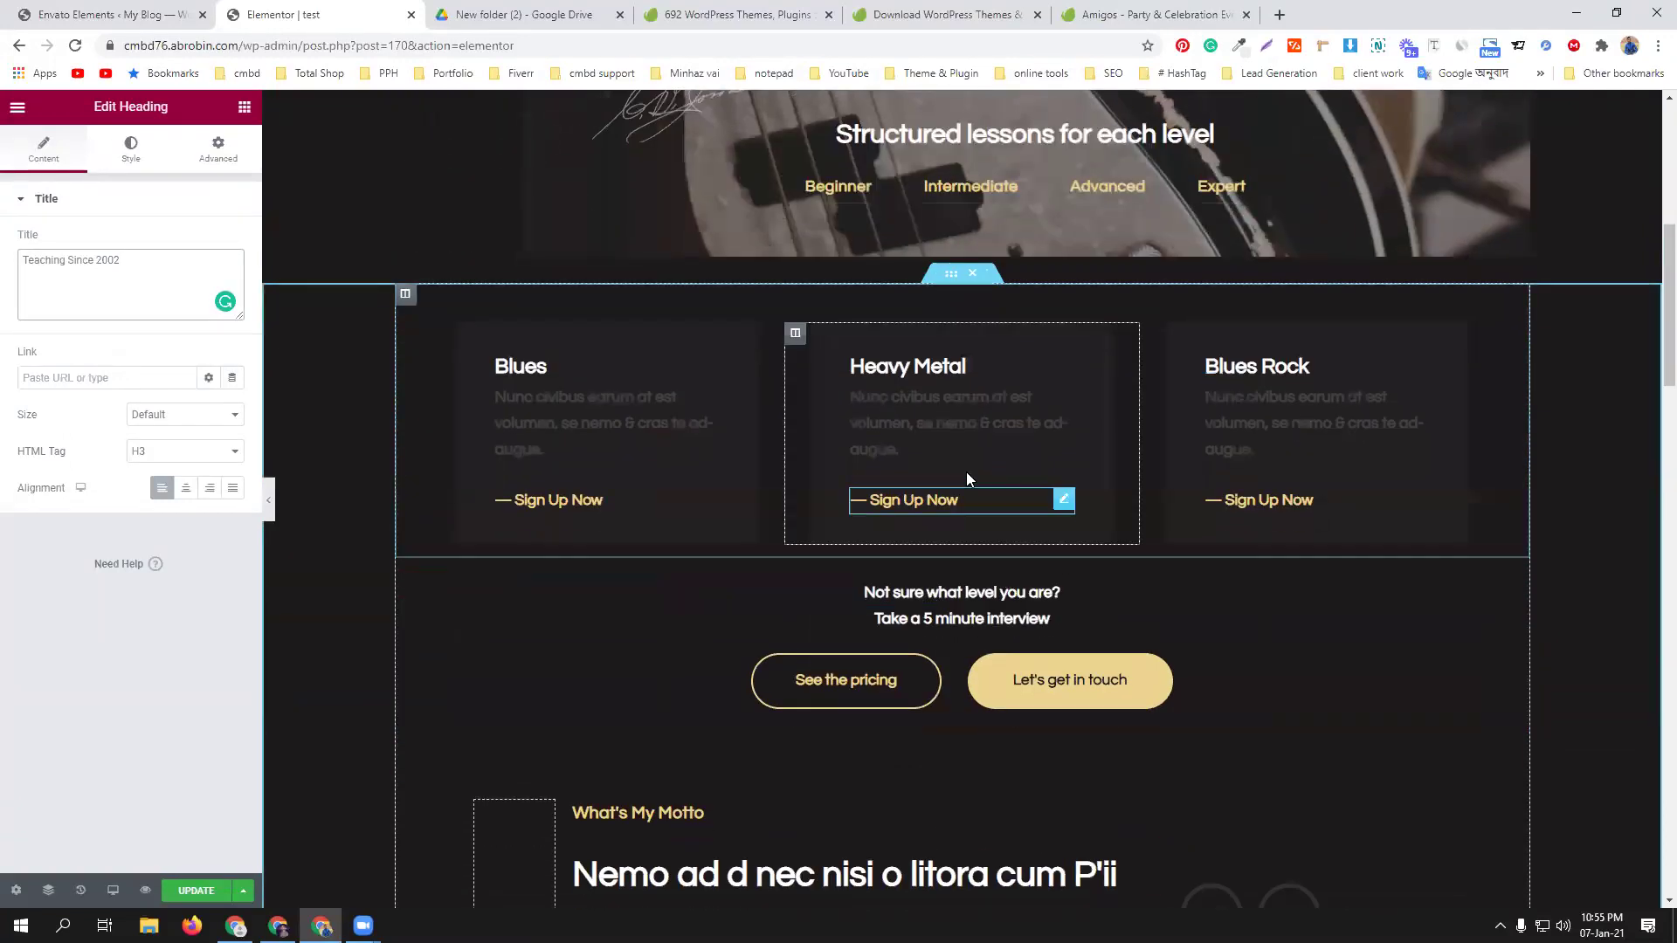
pyautogui.scroll(-4, 742, 503)
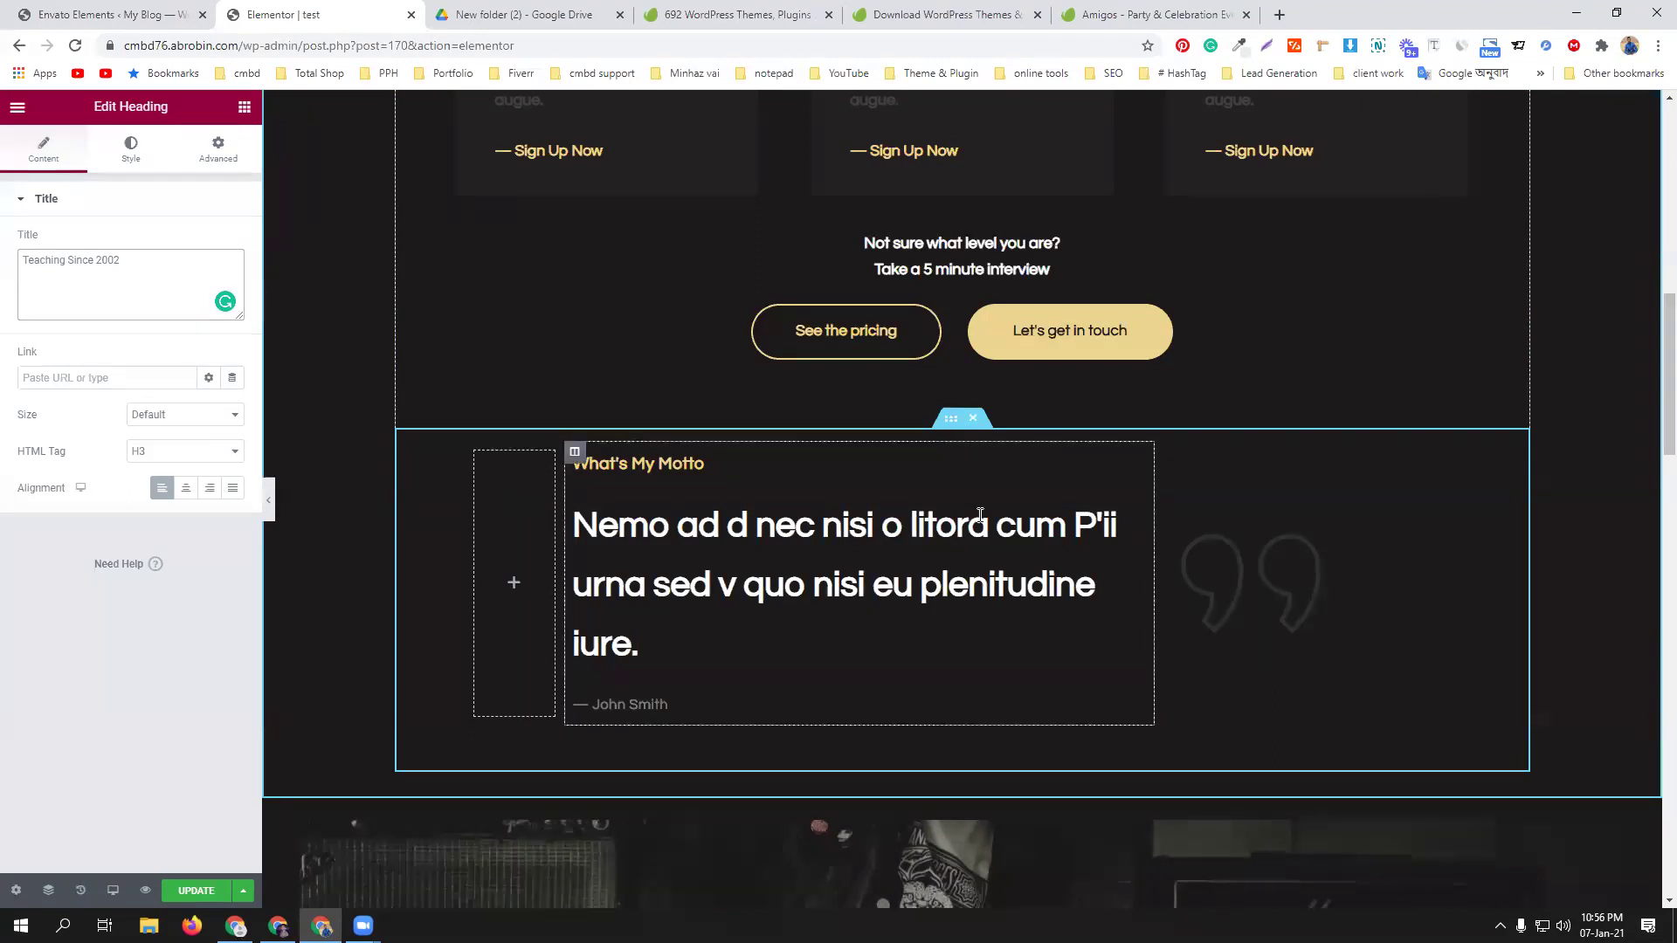
pyautogui.scroll(-5, 956, 511)
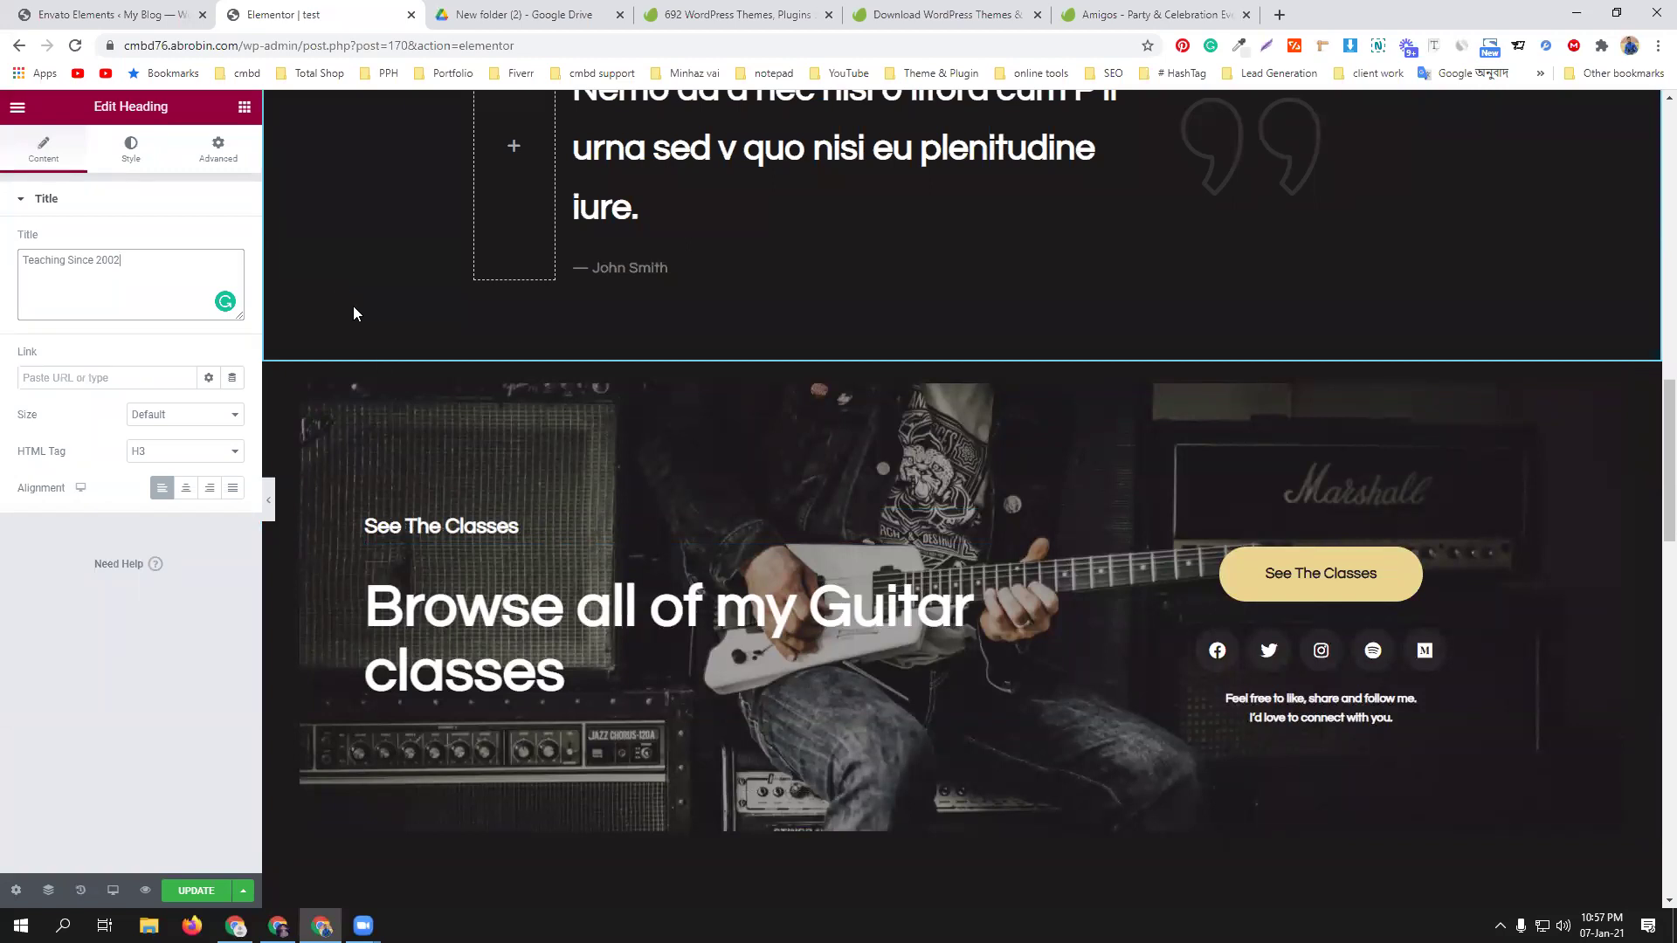
pyautogui.scroll(-9, 721, 470)
pyautogui.scroll(-8, 879, 498)
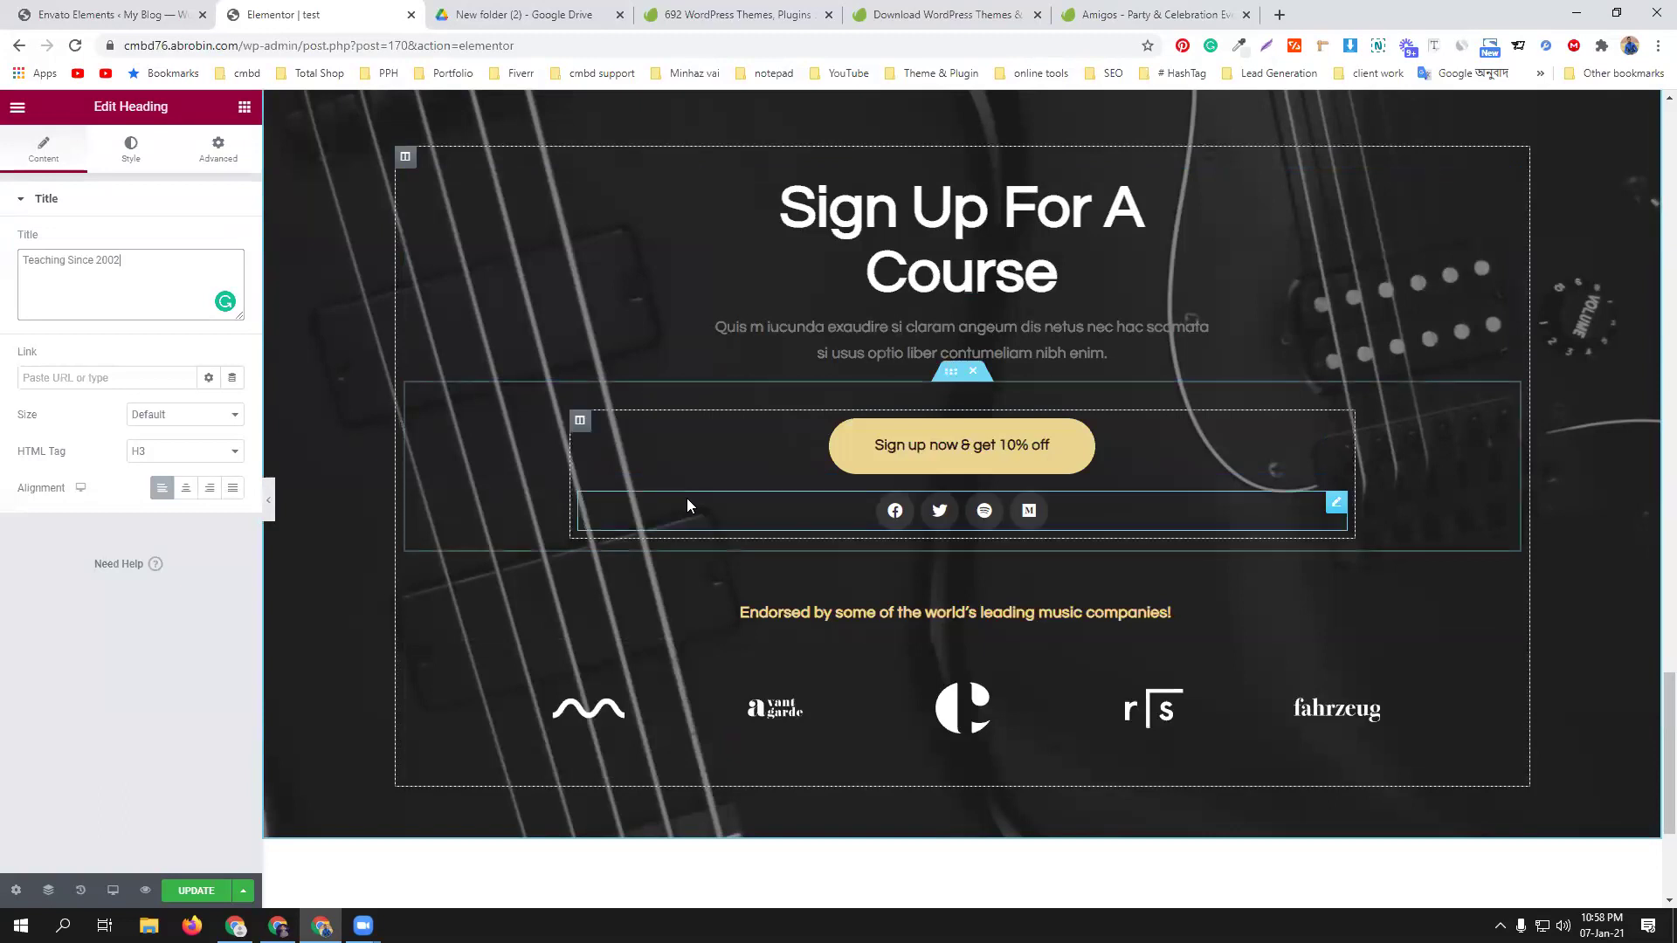
pyautogui.scroll(5, 686, 498)
pyautogui.scroll(20, 686, 498)
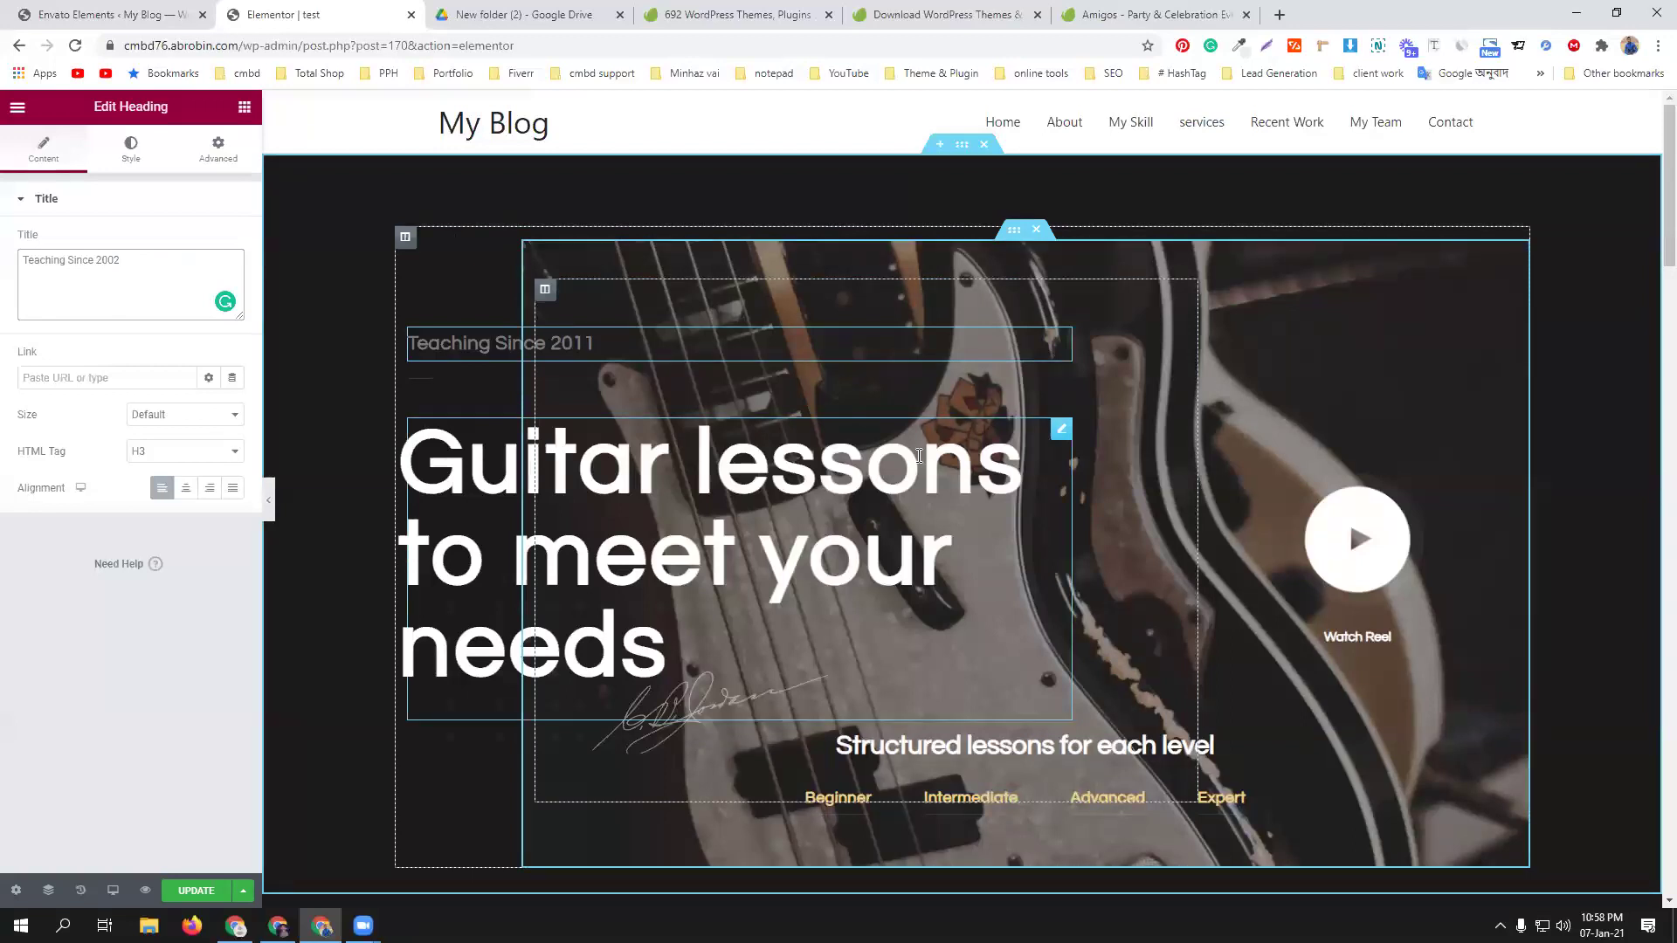
# Open the Beginner heading under "Structured lessons for each level" for editing.
pyautogui.scroll(-10, 919, 455)
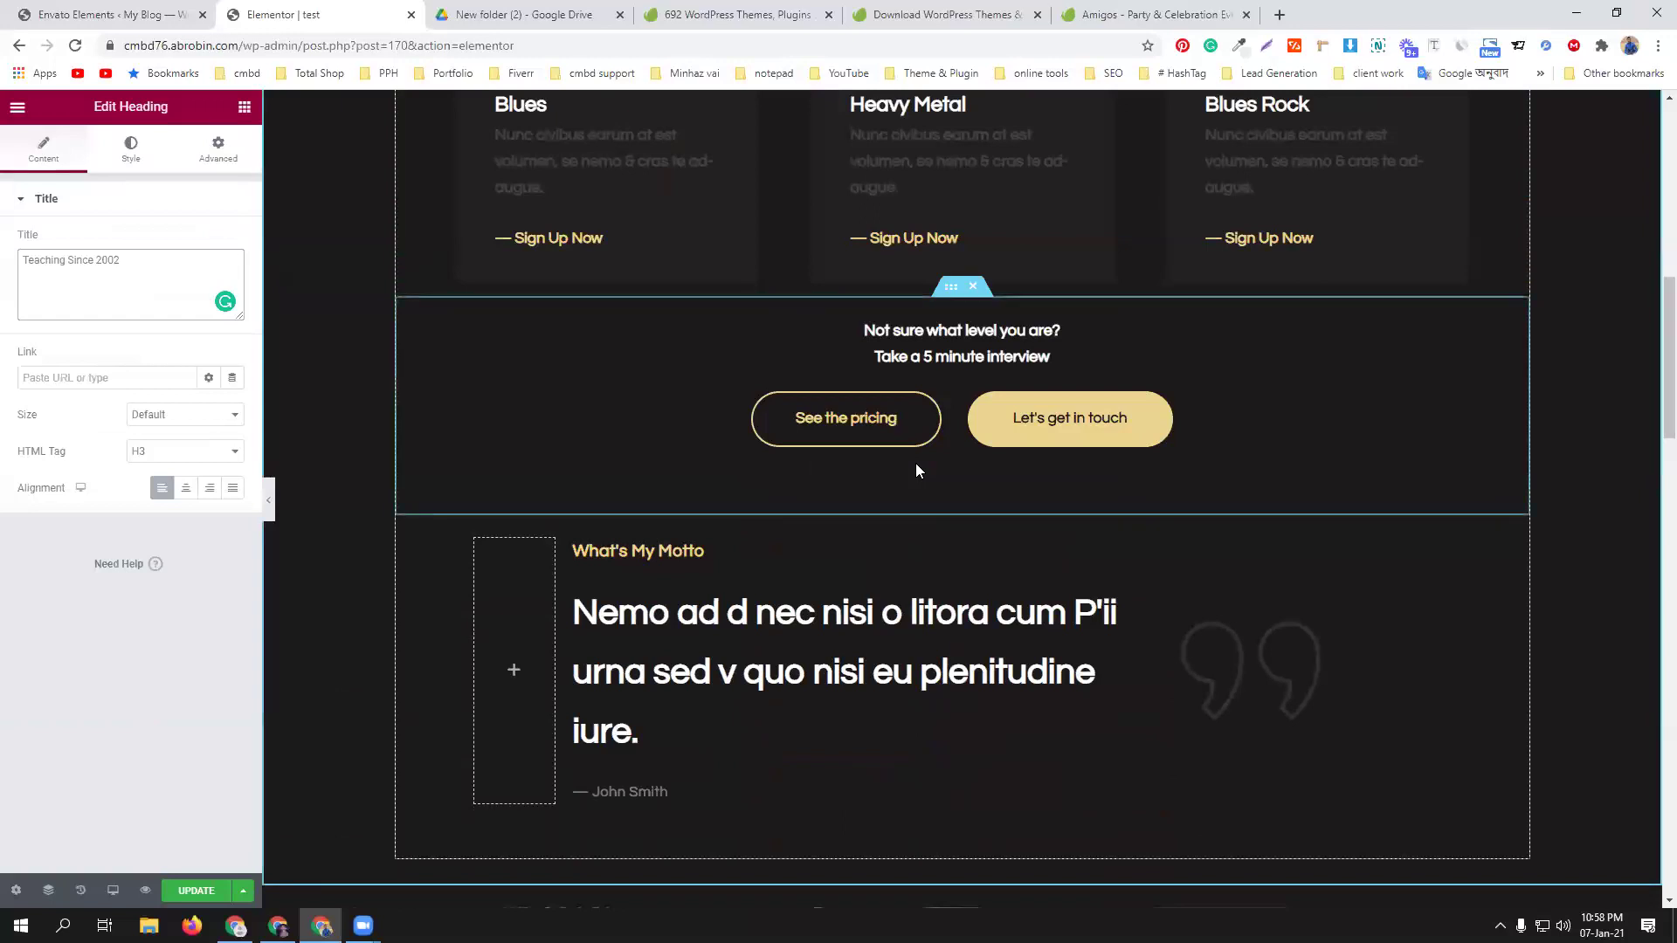
pyautogui.scroll(2, 918, 472)
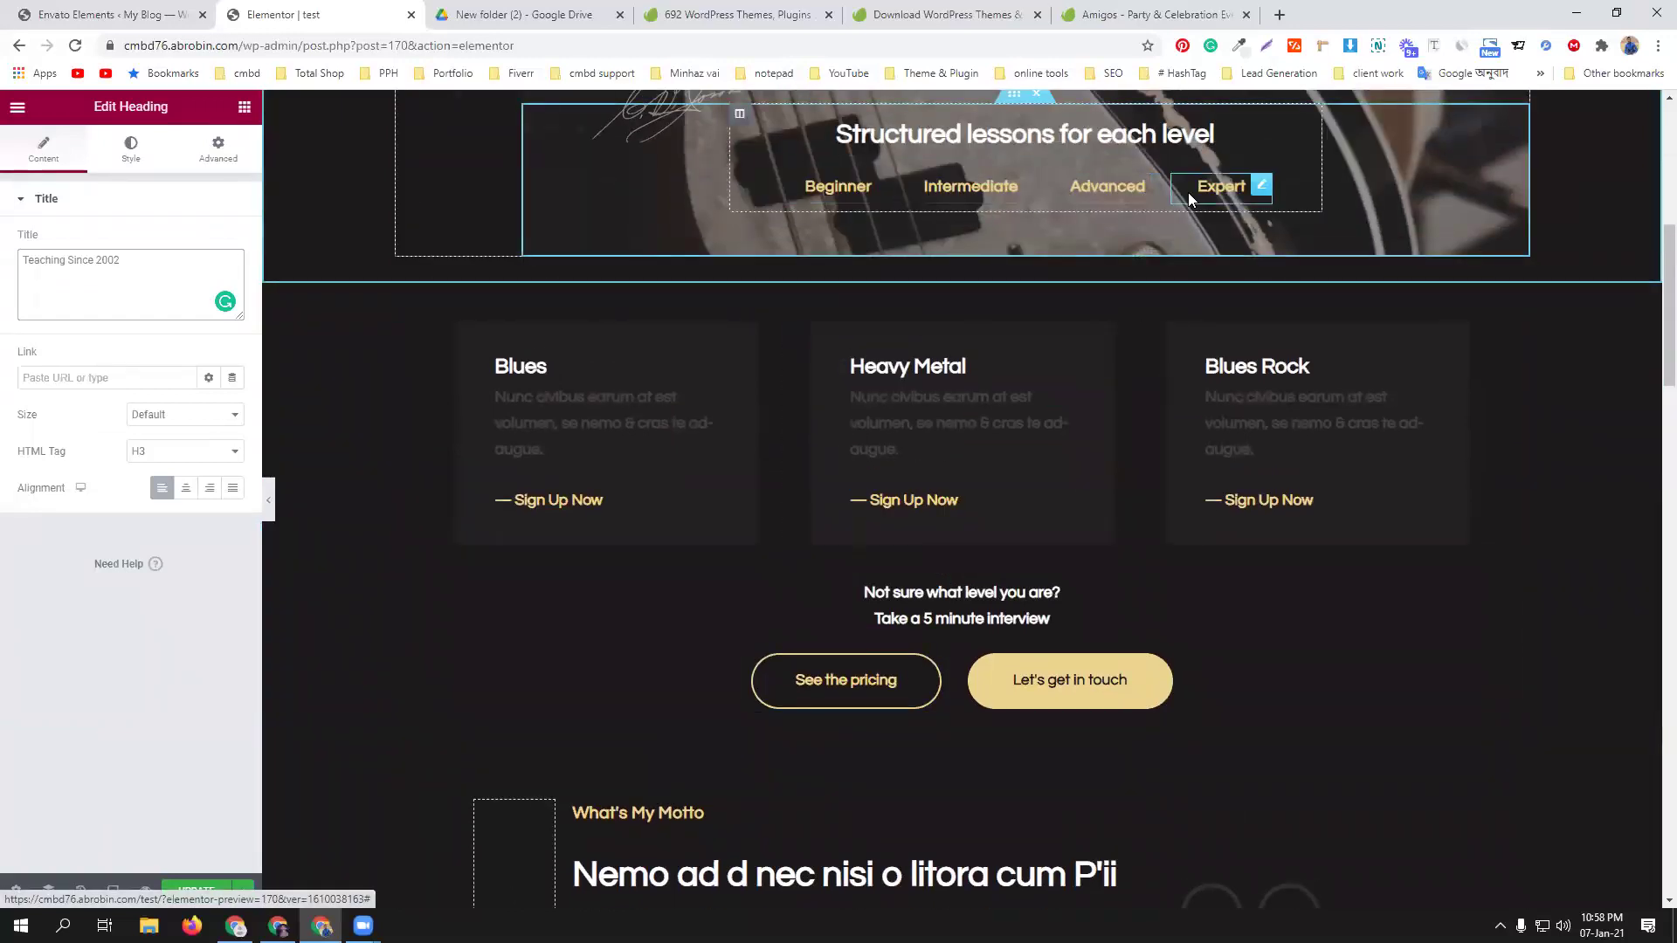
pyautogui.scroll(1, 921, 203)
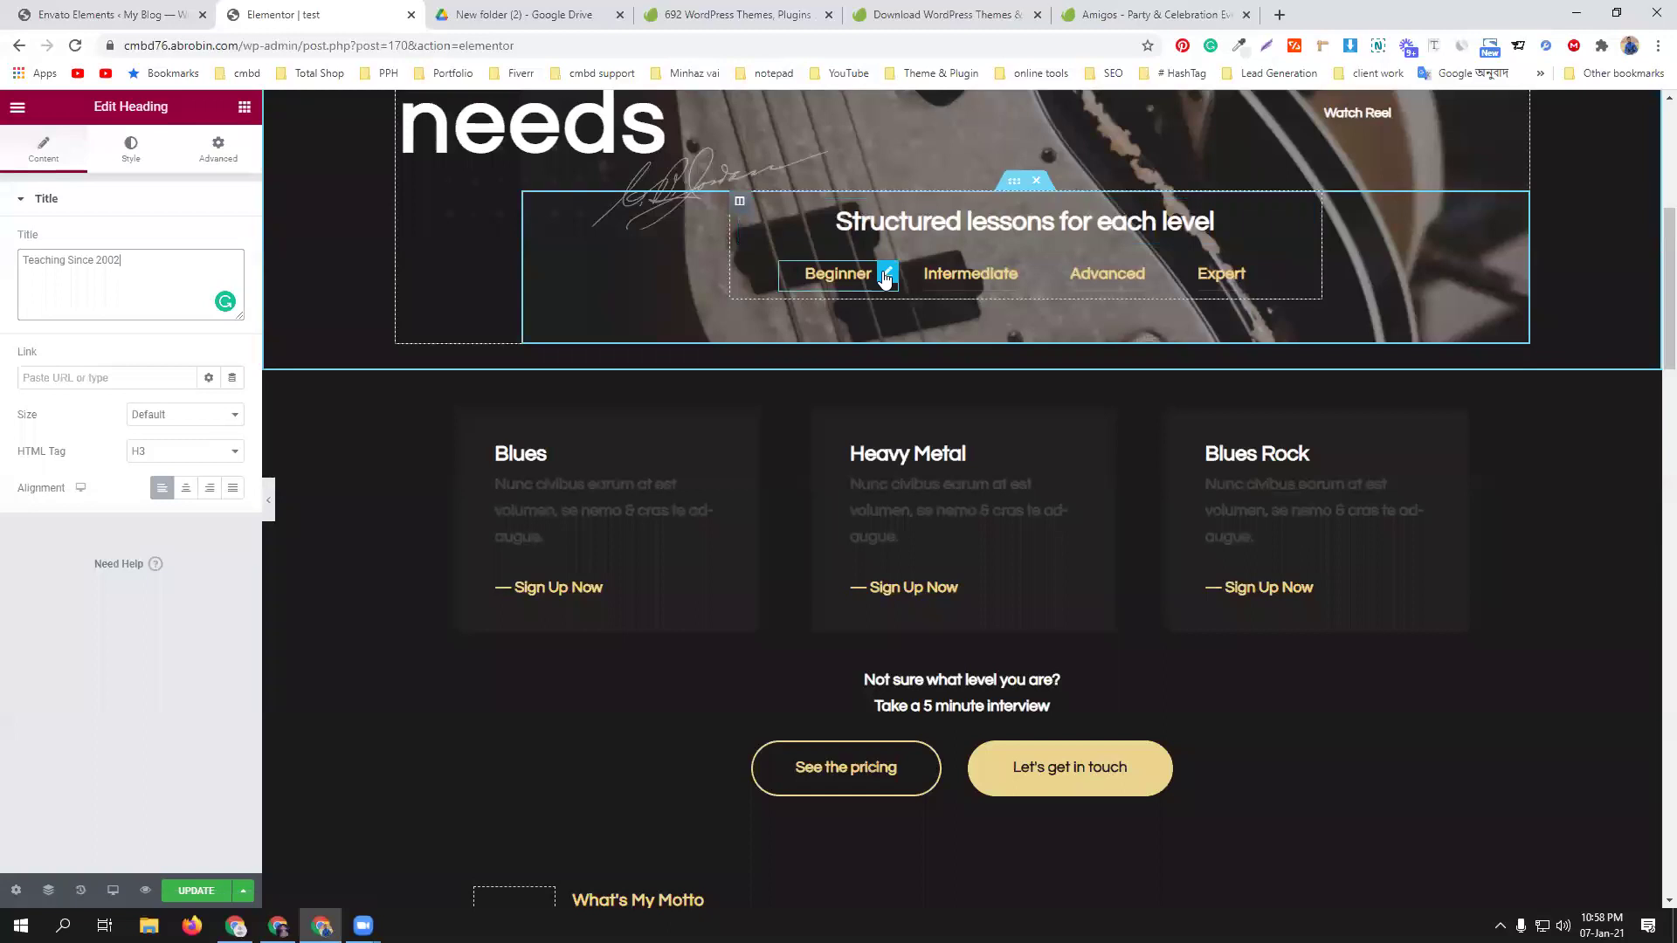
pyautogui.click(887, 275)
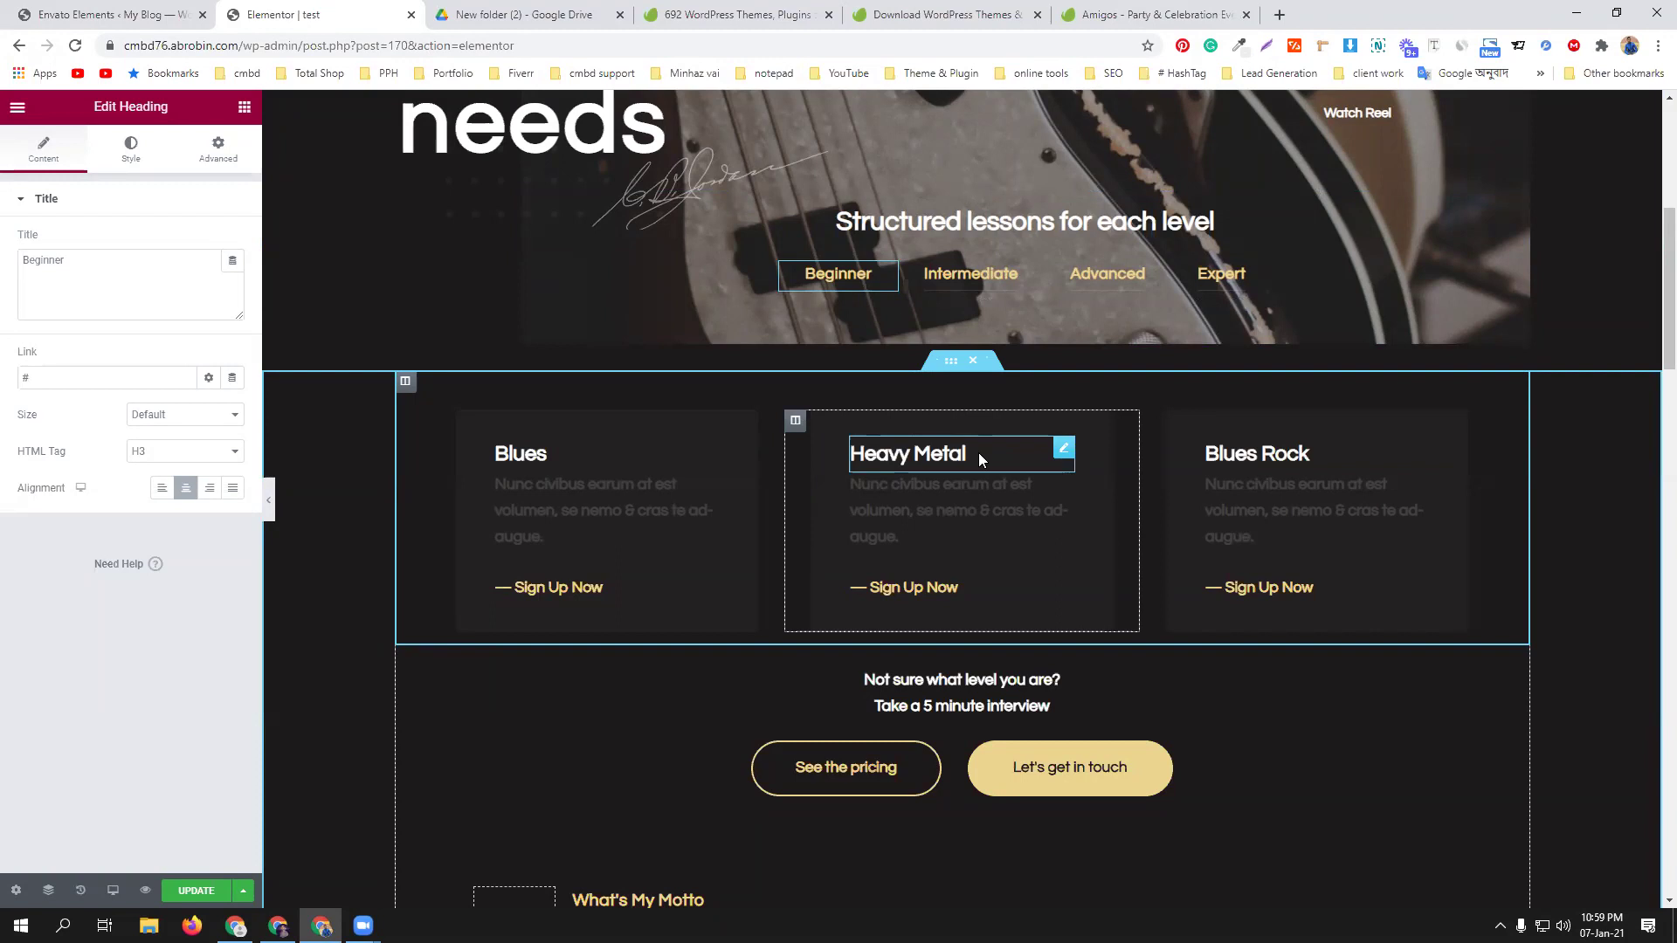
# Review the whole page once more, from the hero through the testimonials to the page's end and back.
pyautogui.scroll(6, 979, 452)
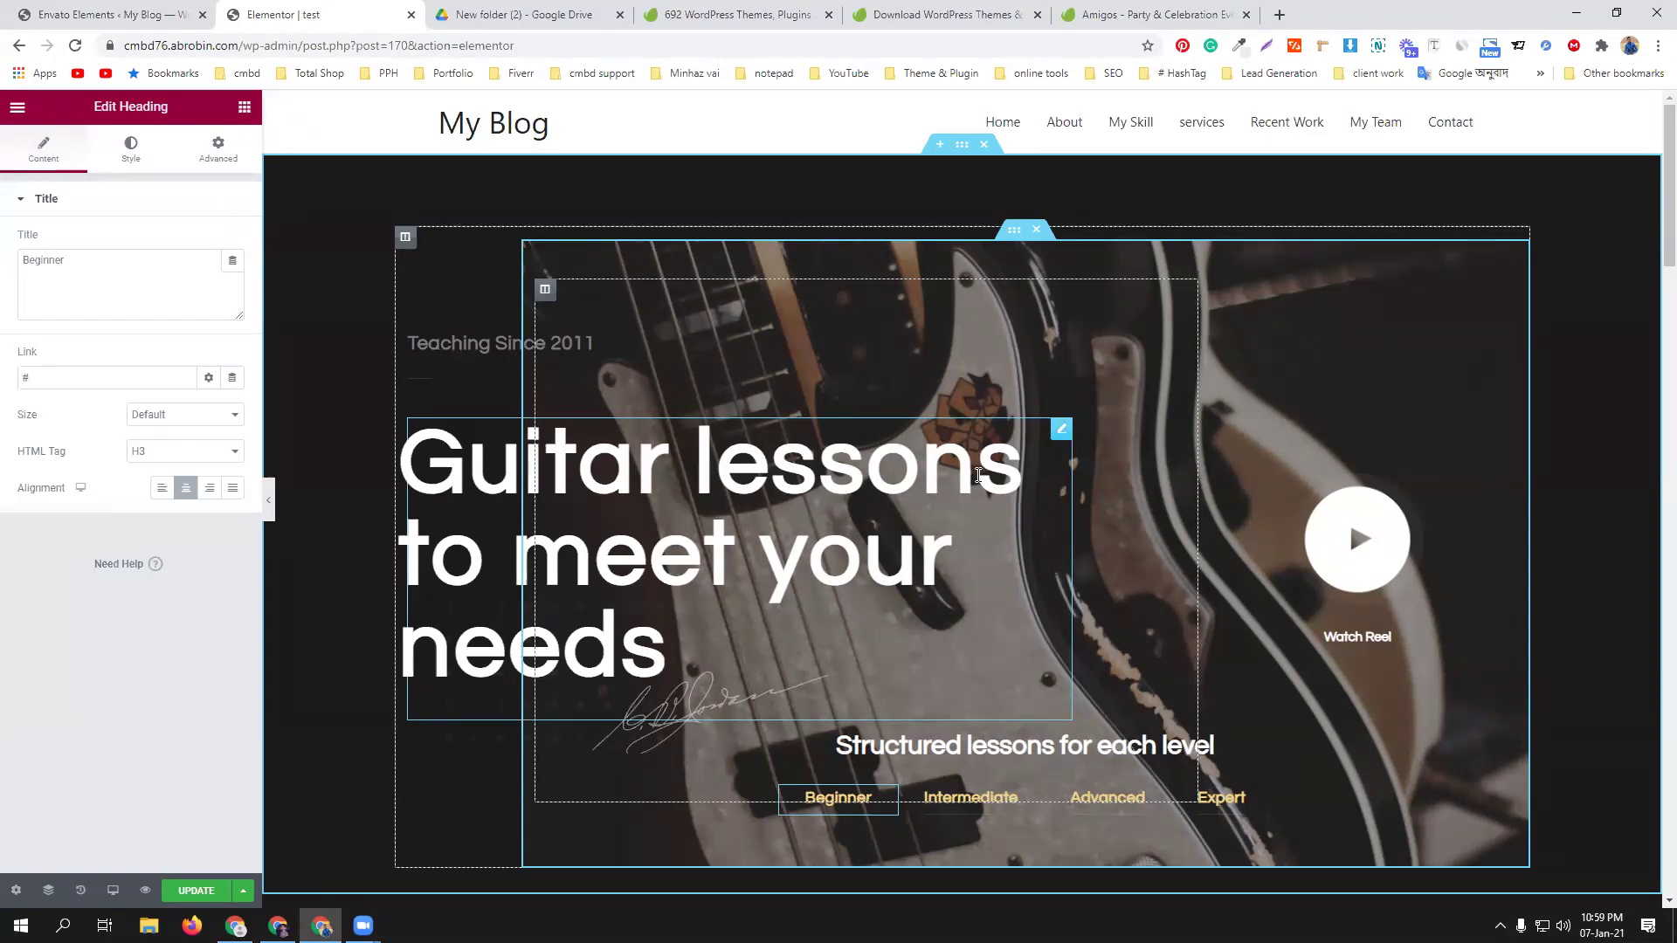
pyautogui.scroll(-2, 978, 474)
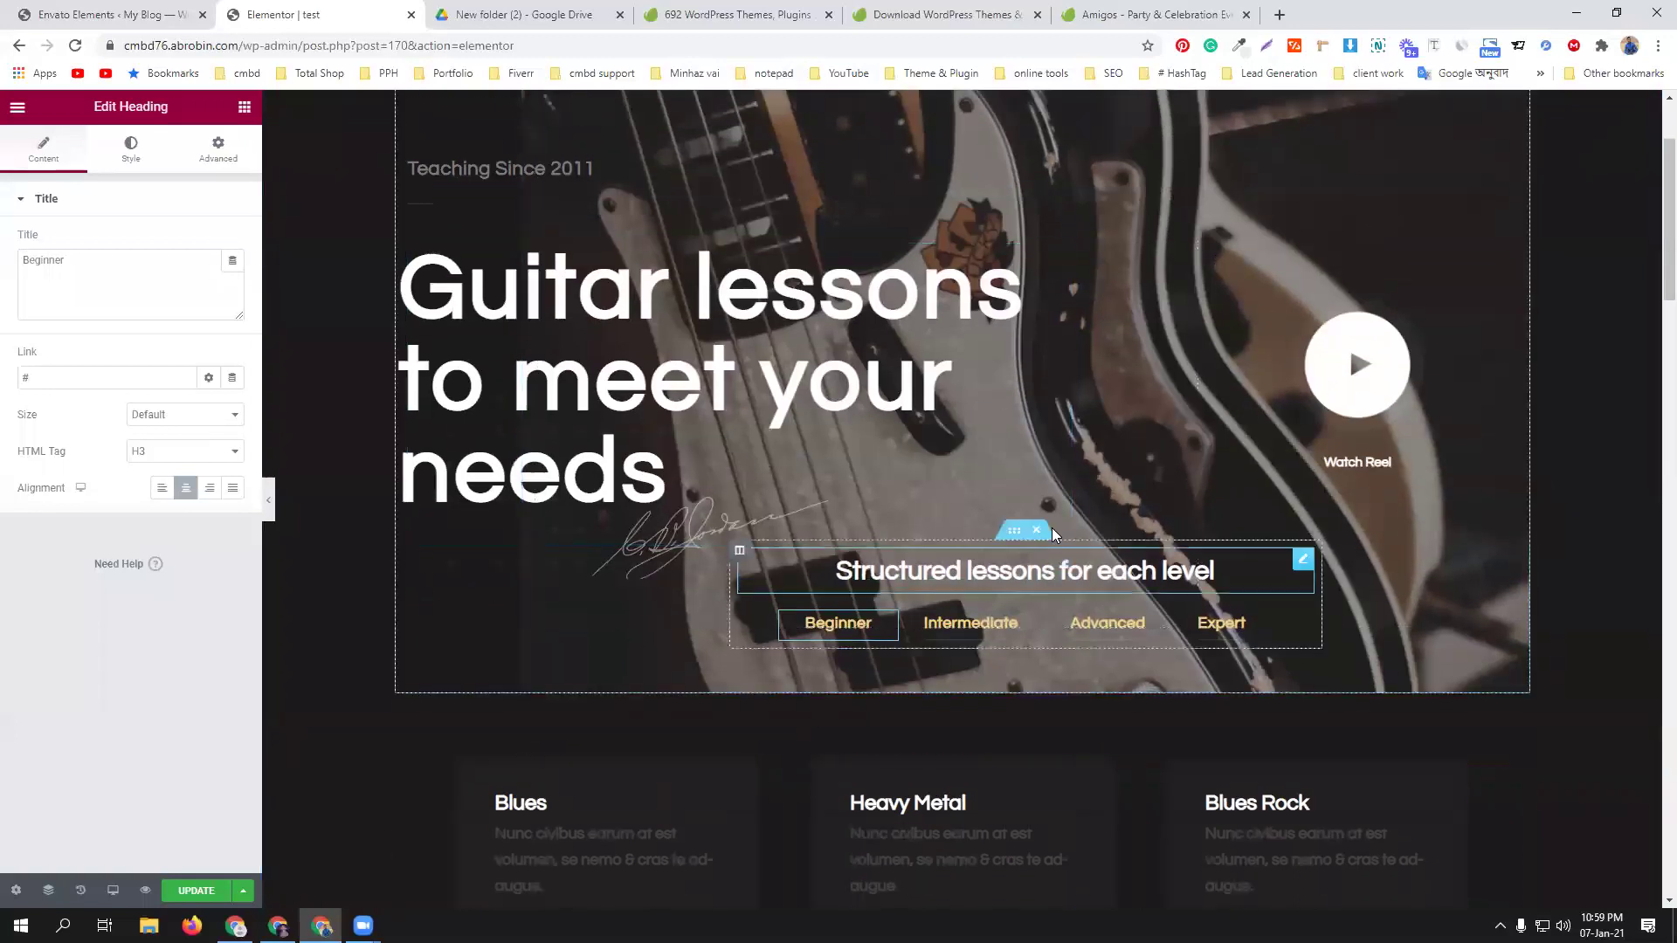
pyautogui.scroll(-3, 1013, 541)
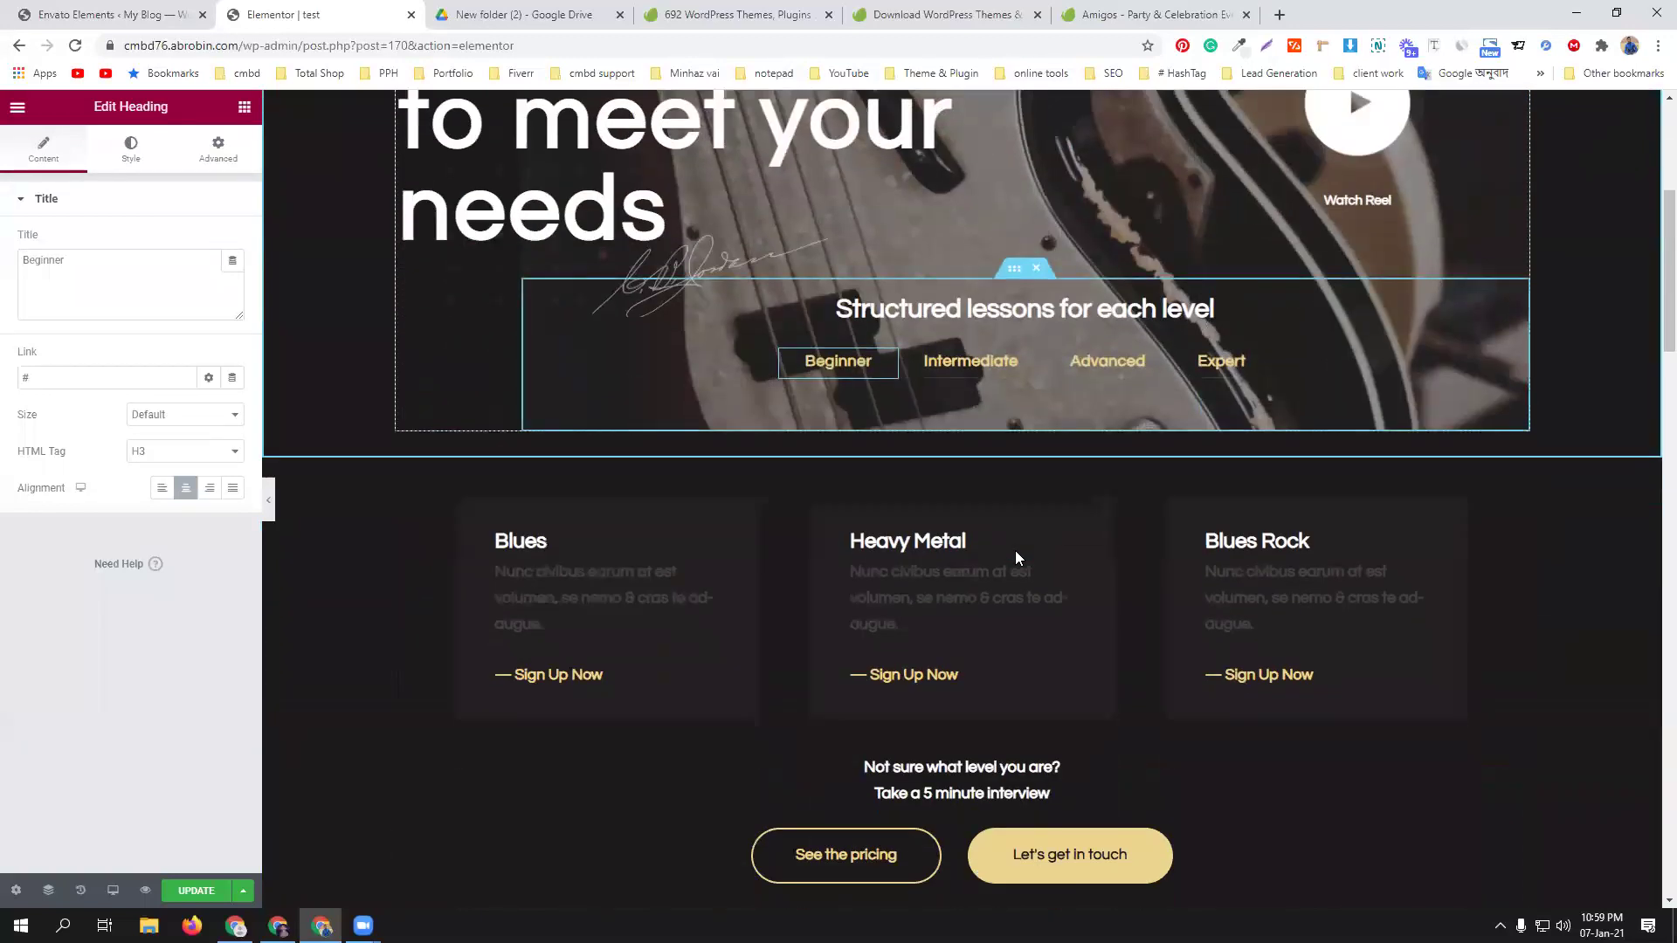
pyautogui.scroll(-20, 1017, 559)
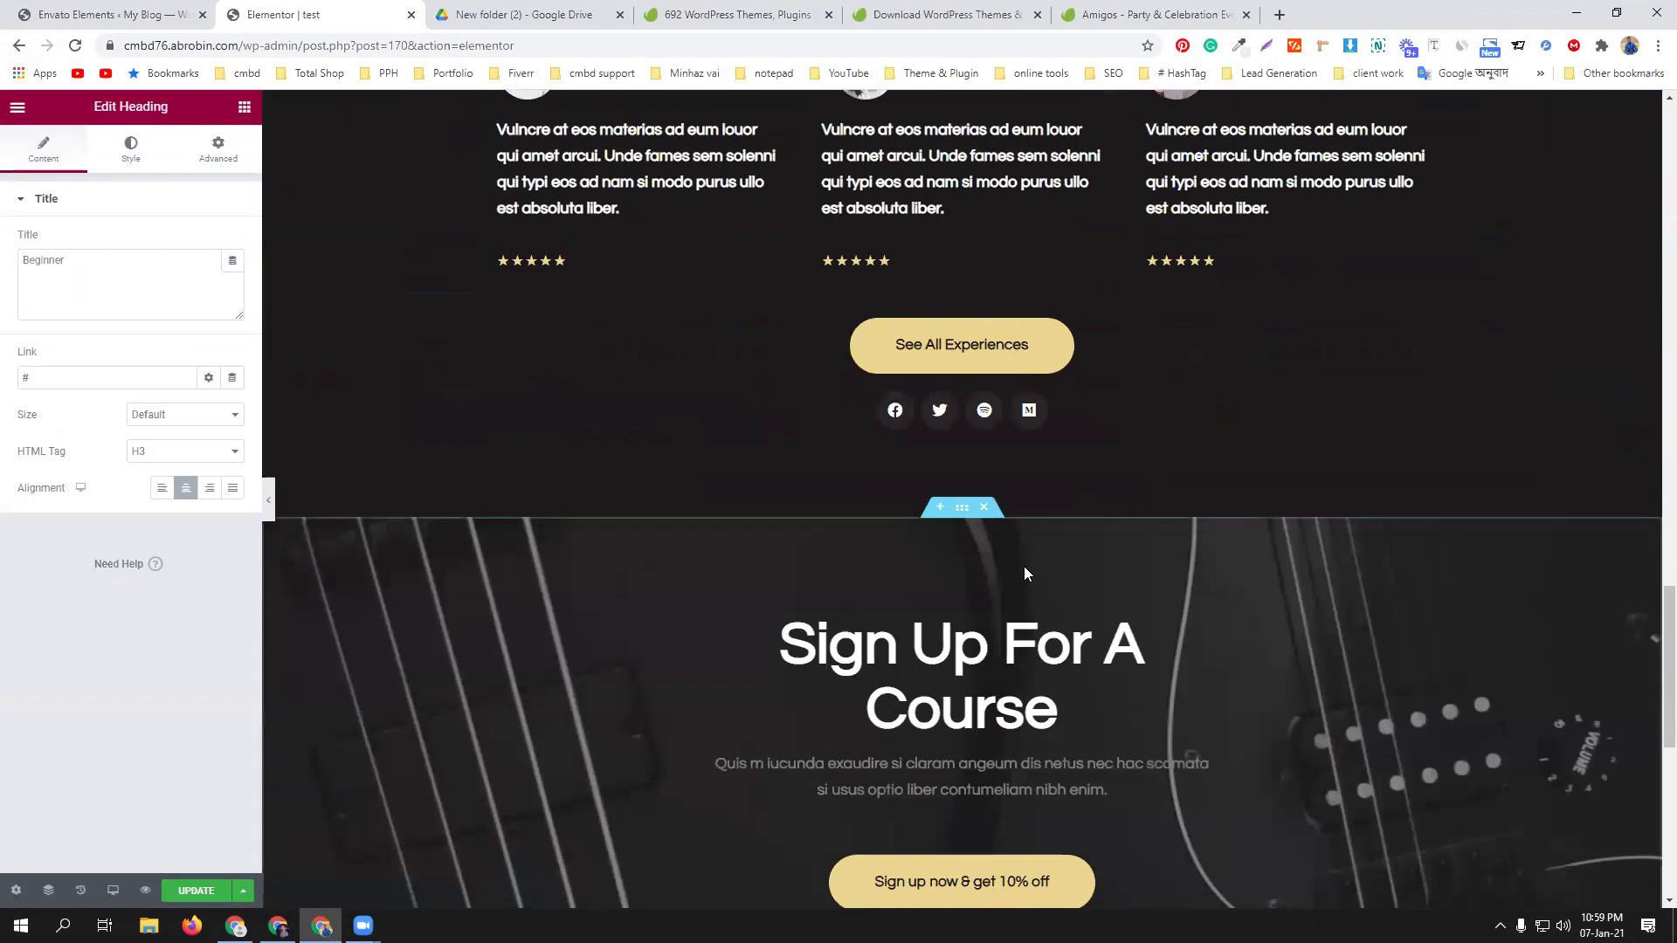
pyautogui.scroll(-5, 1026, 572)
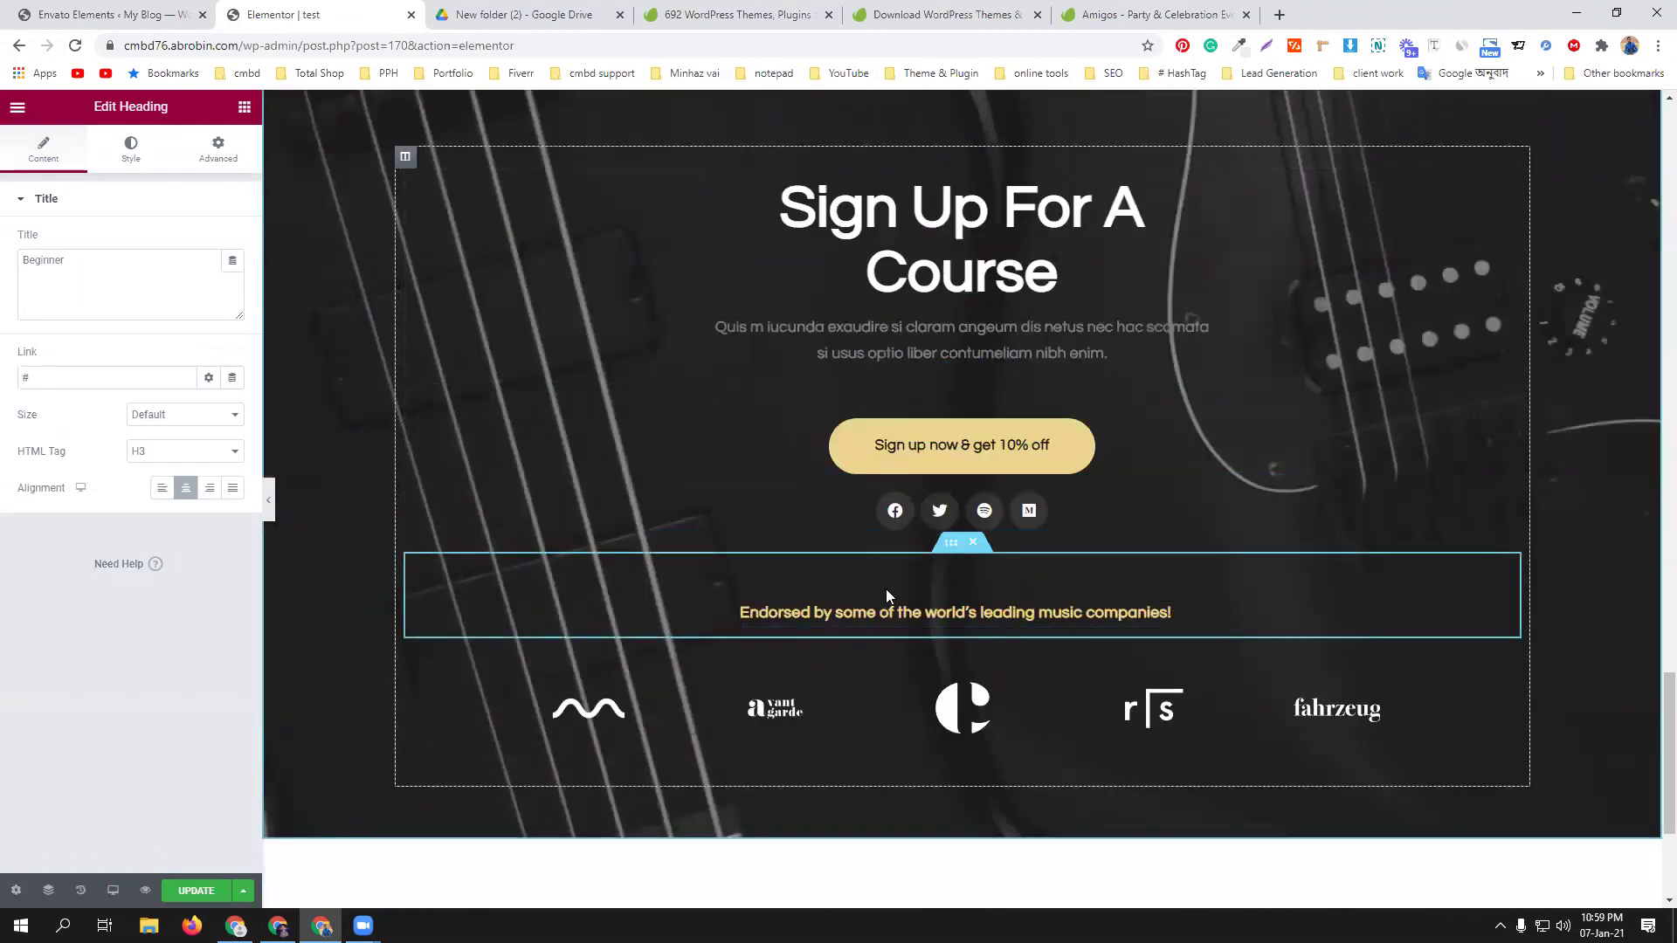
pyautogui.scroll(-3, 900, 585)
pyautogui.scroll(20, 983, 531)
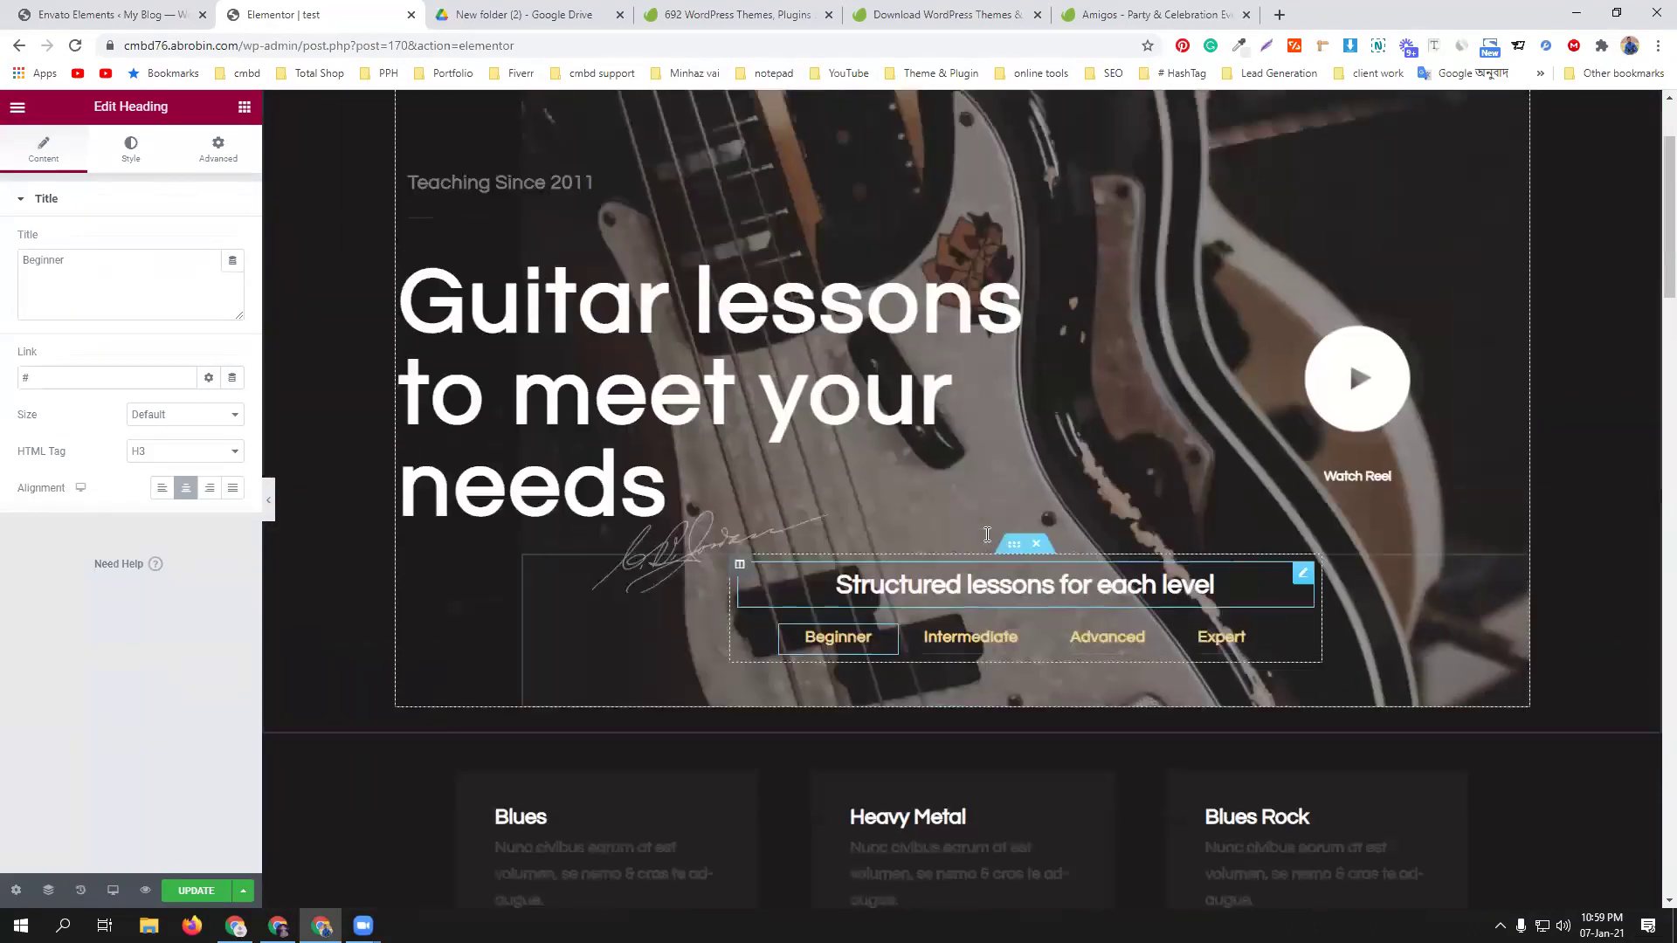
pyautogui.scroll(2, 987, 535)
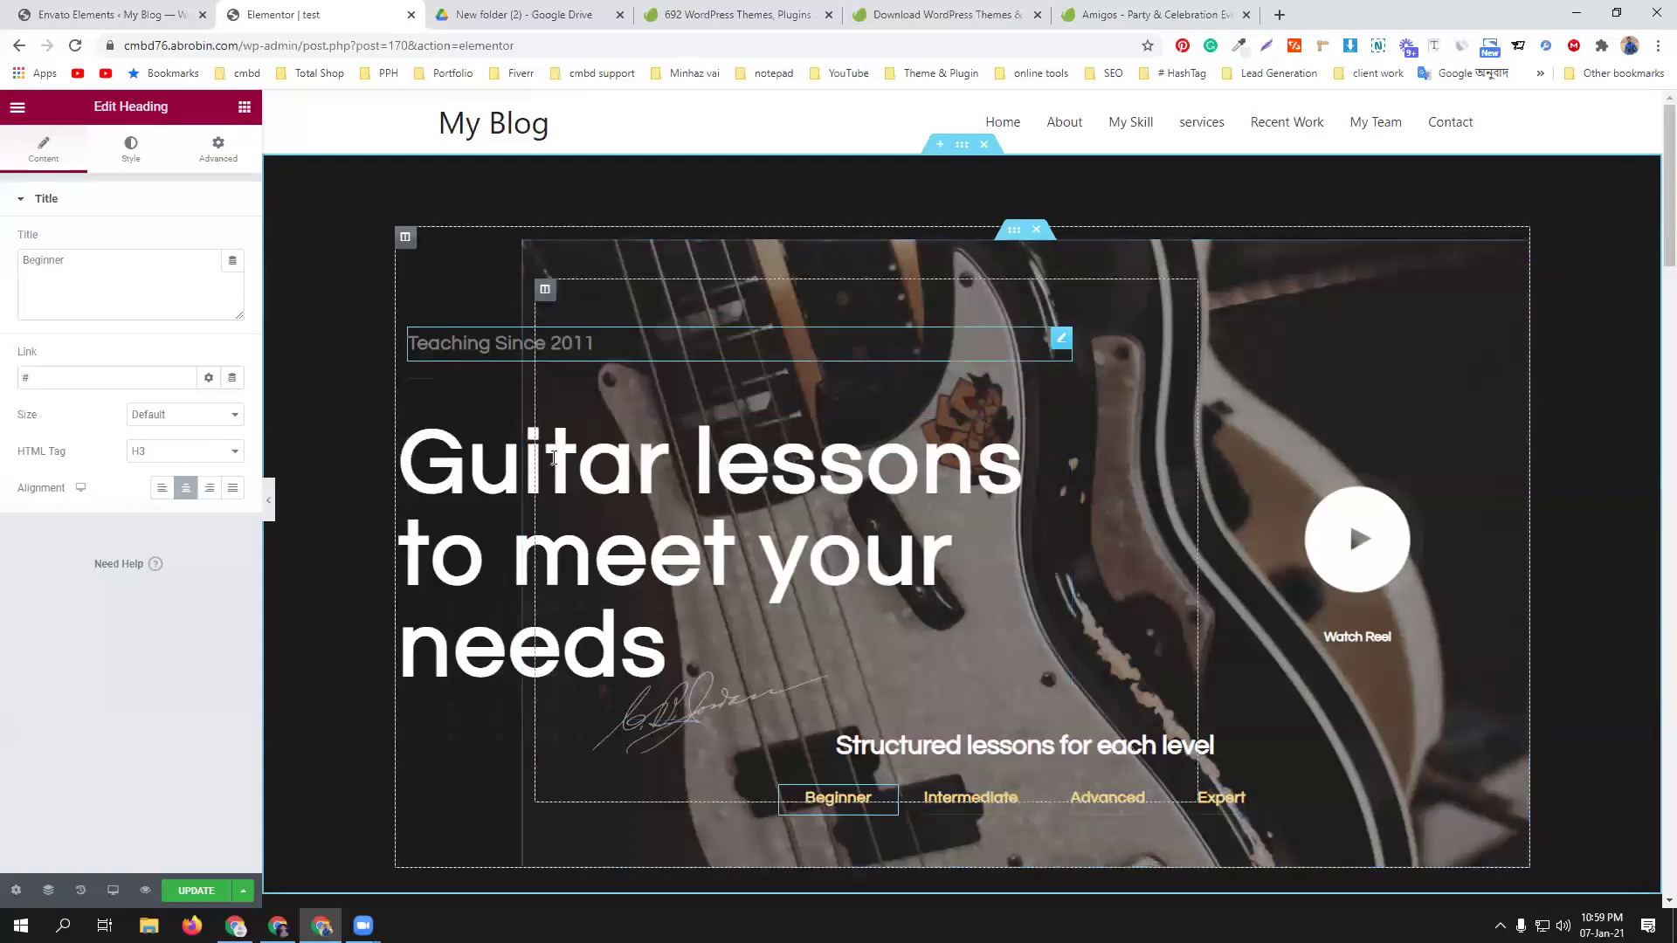
# Delete the "Guitar lessons to meet your needs" hero section and check the remaining sections.
pyautogui.scroll(-9, 1084, 578)
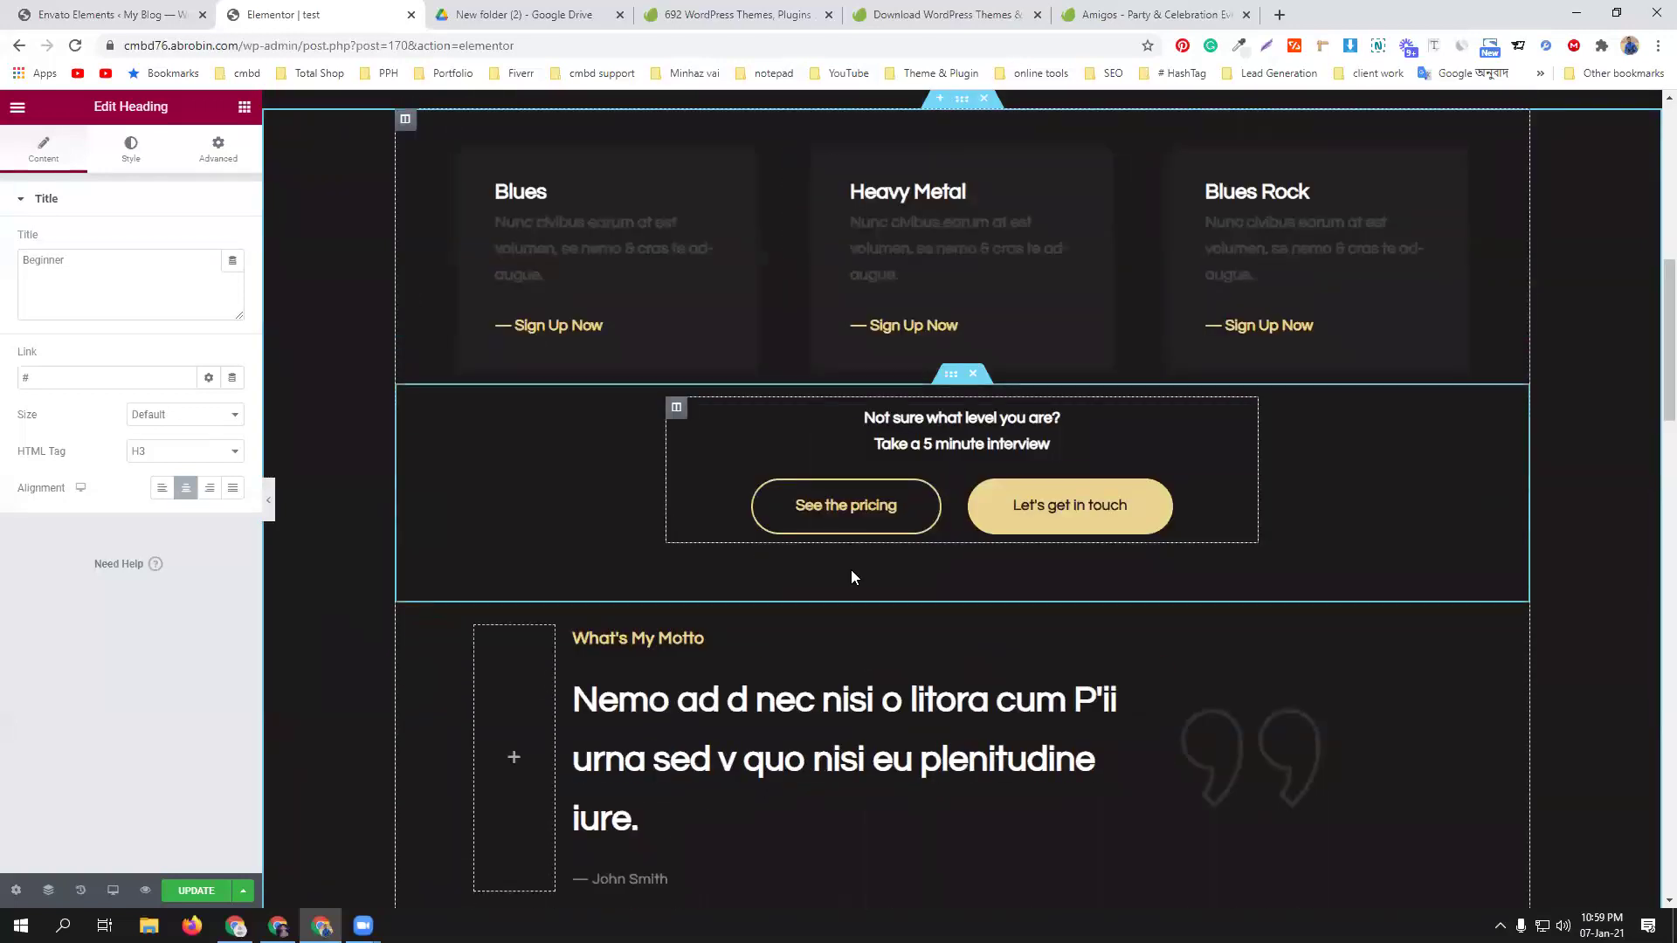
pyautogui.scroll(5, 940, 561)
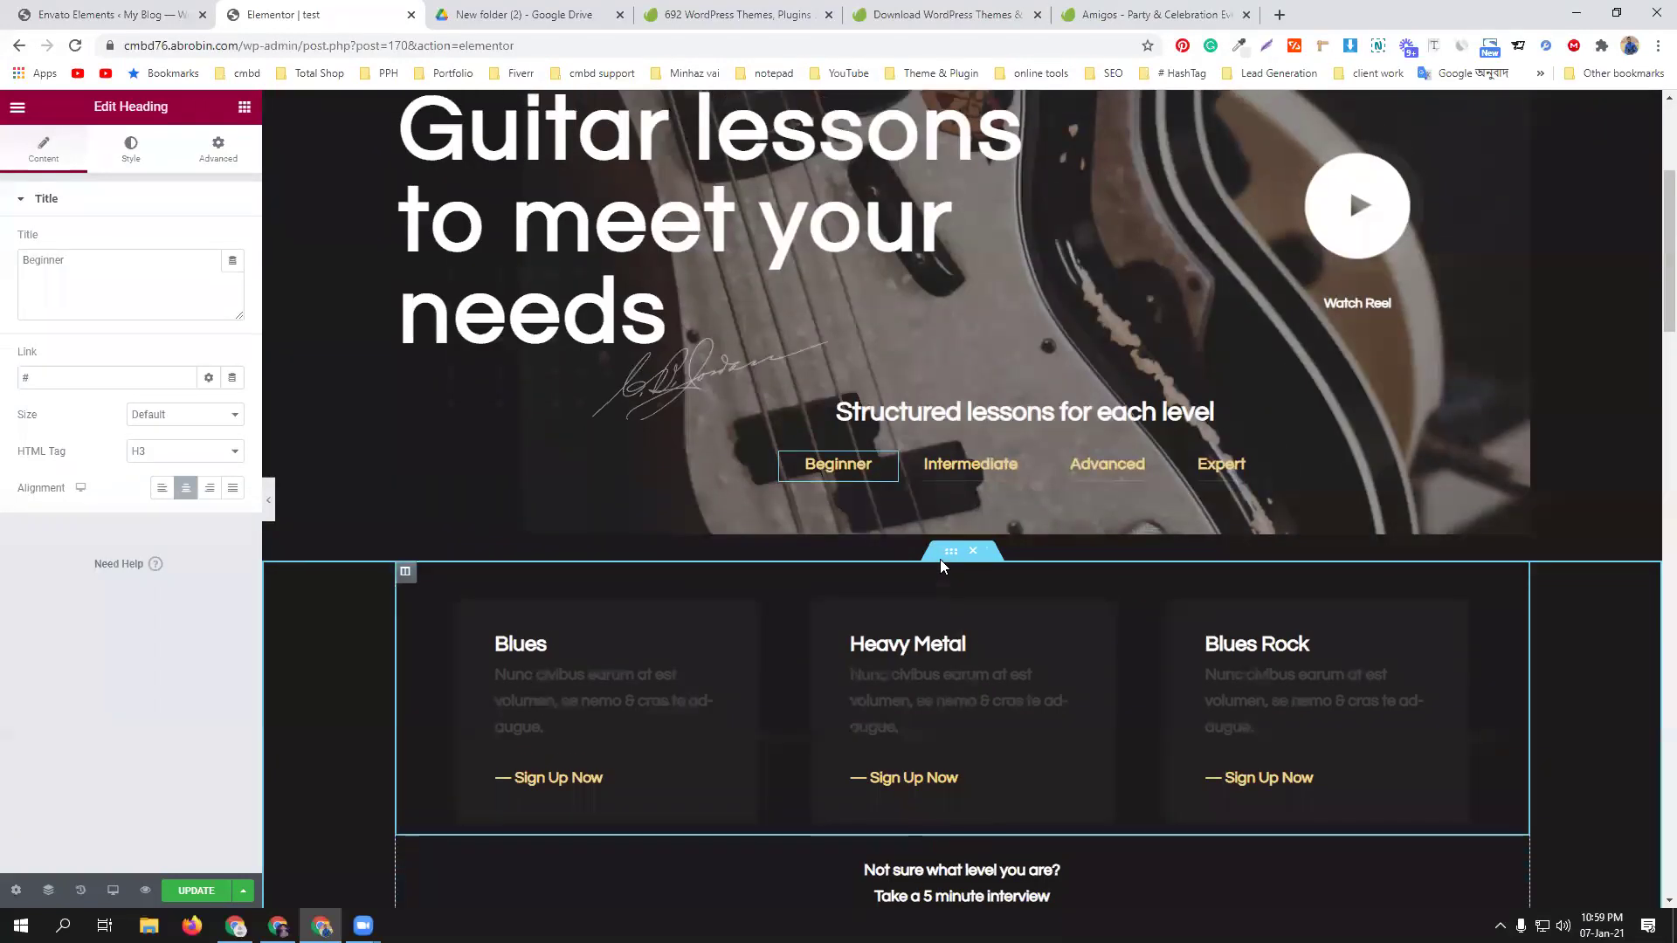
pyautogui.scroll(4, 940, 559)
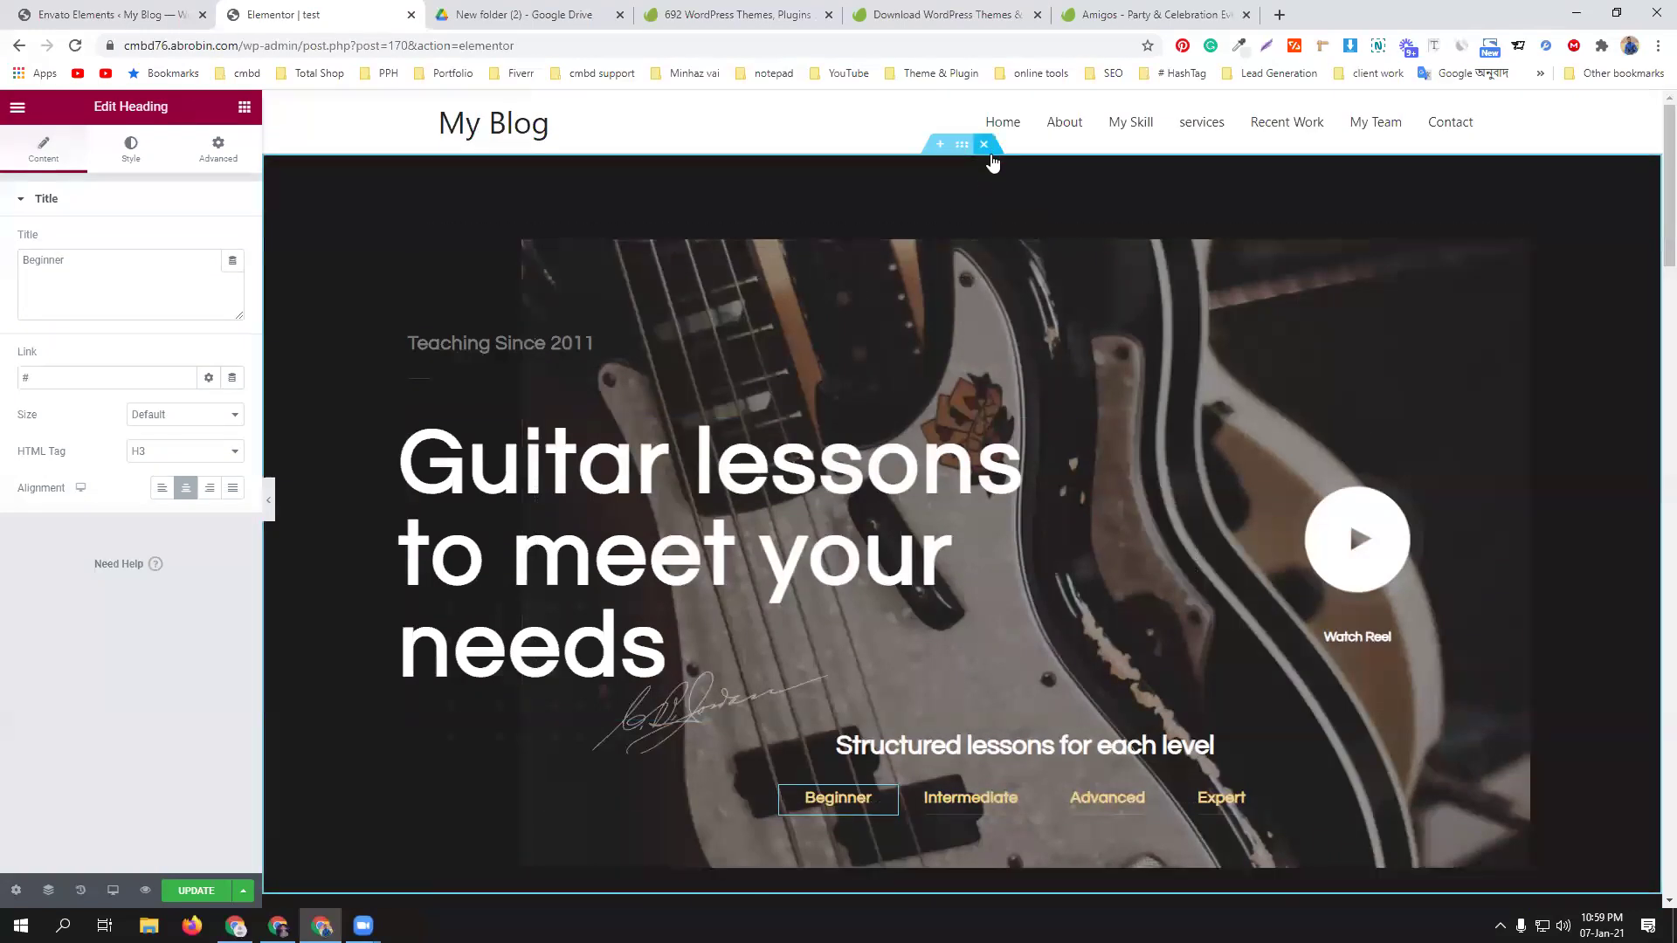
pyautogui.click(987, 148)
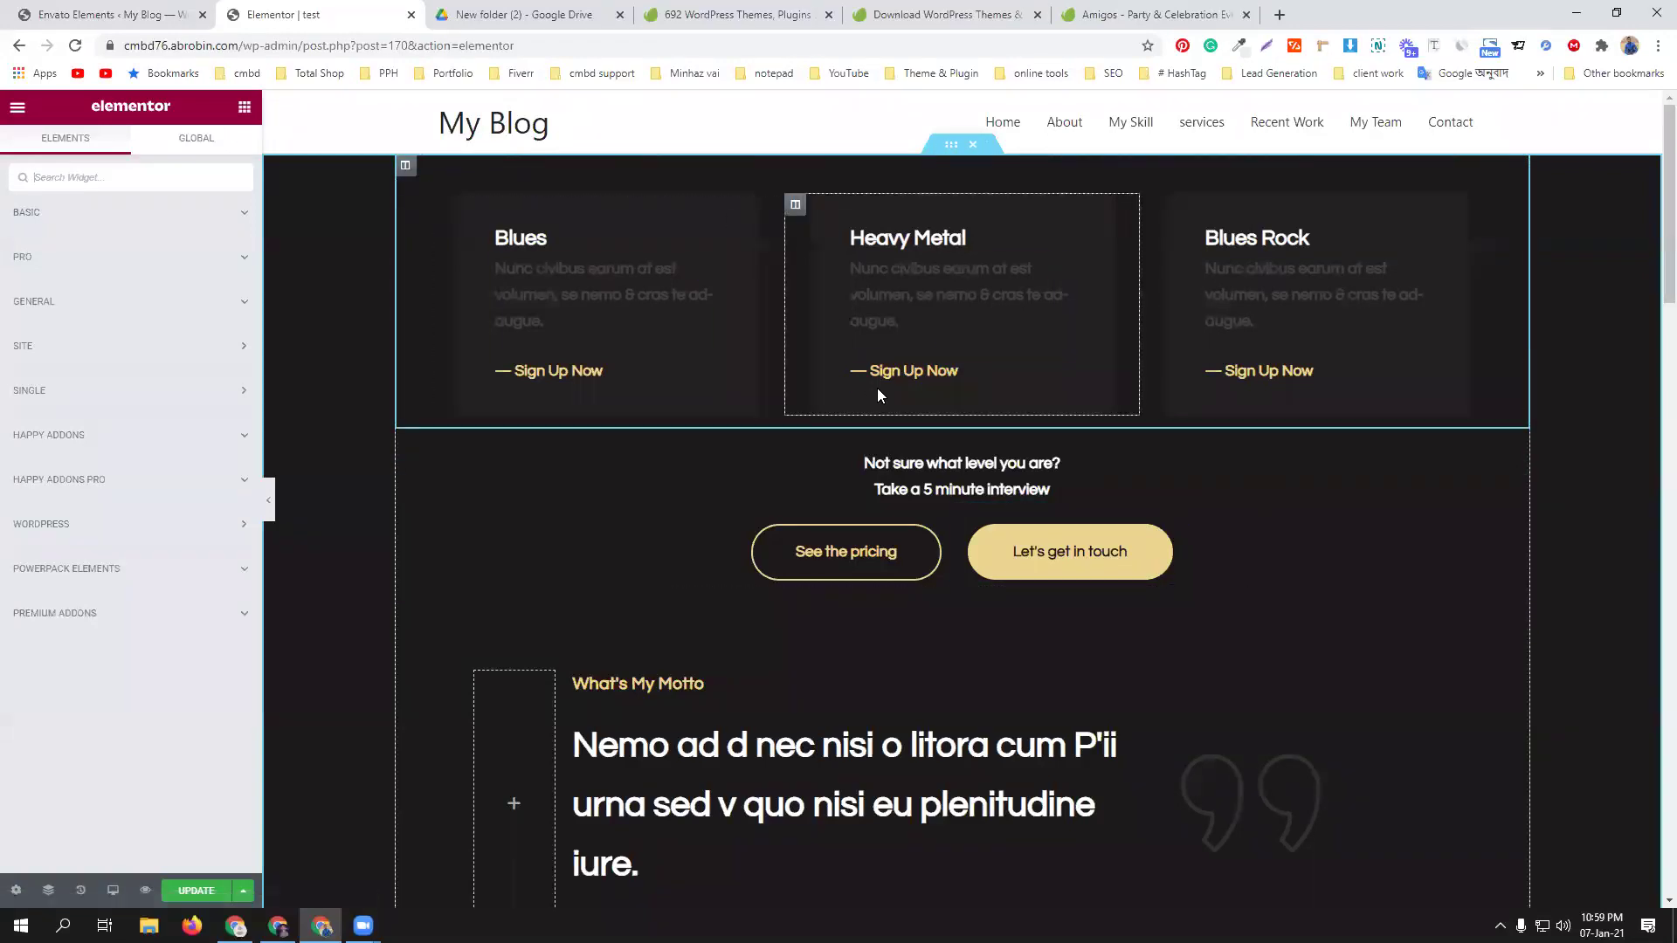
pyautogui.scroll(-6, 874, 397)
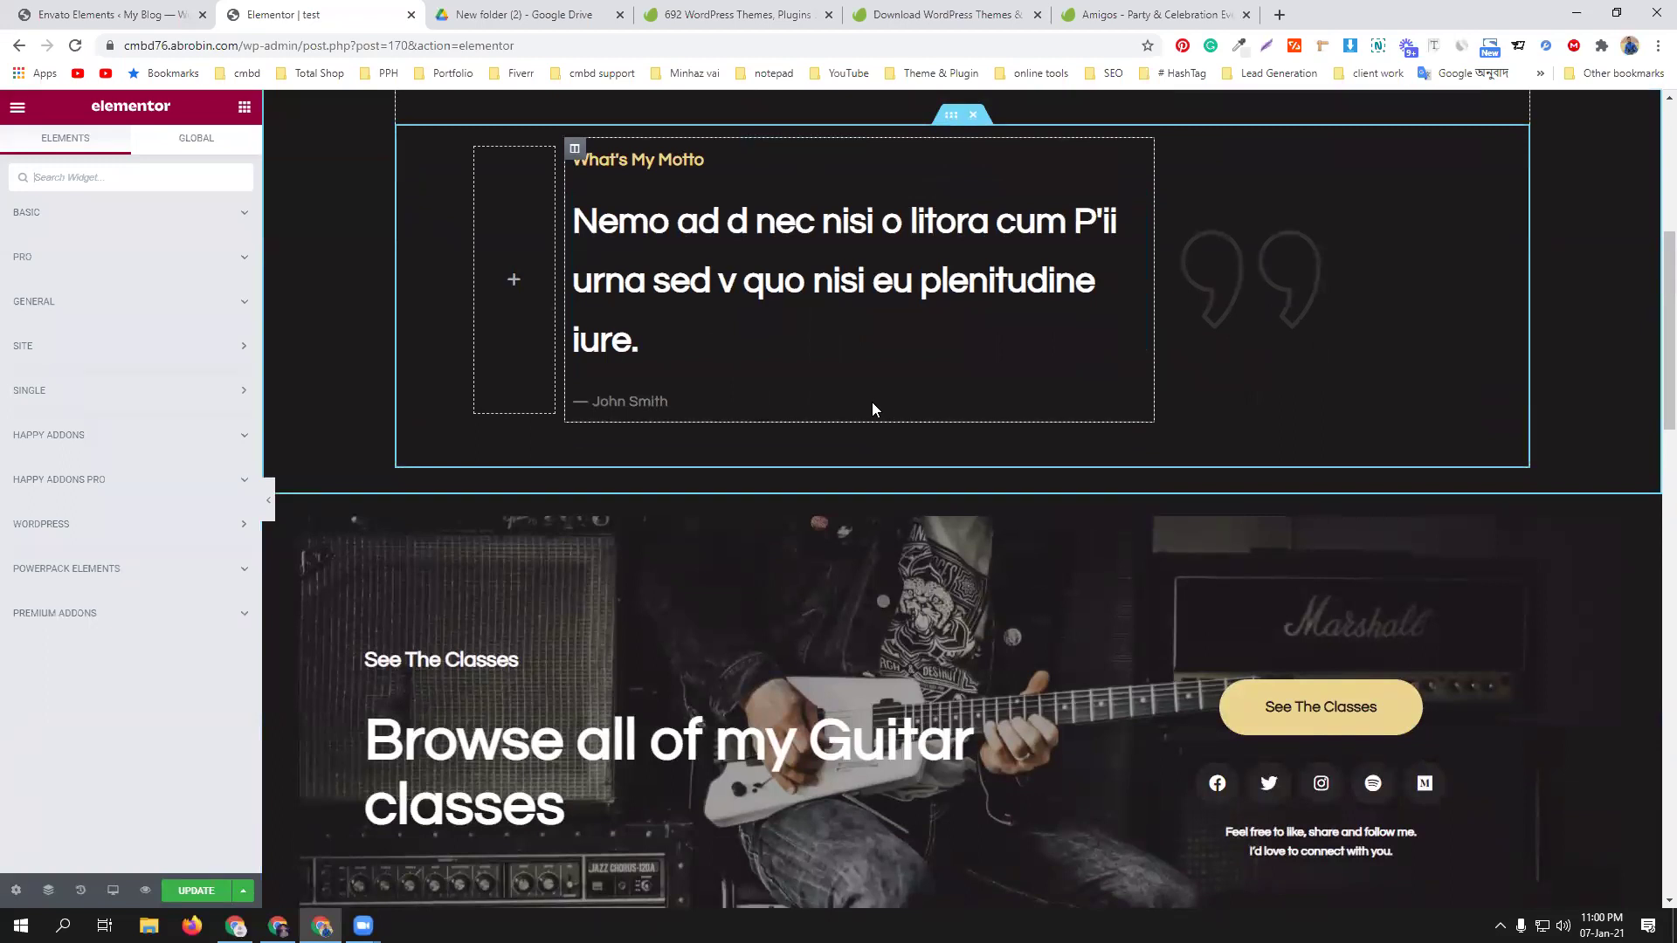
# Insert the Home 2 (Pro) template from the free Music Lessons Teacher kit at the end of the page.
pyautogui.scroll(-15, 874, 407)
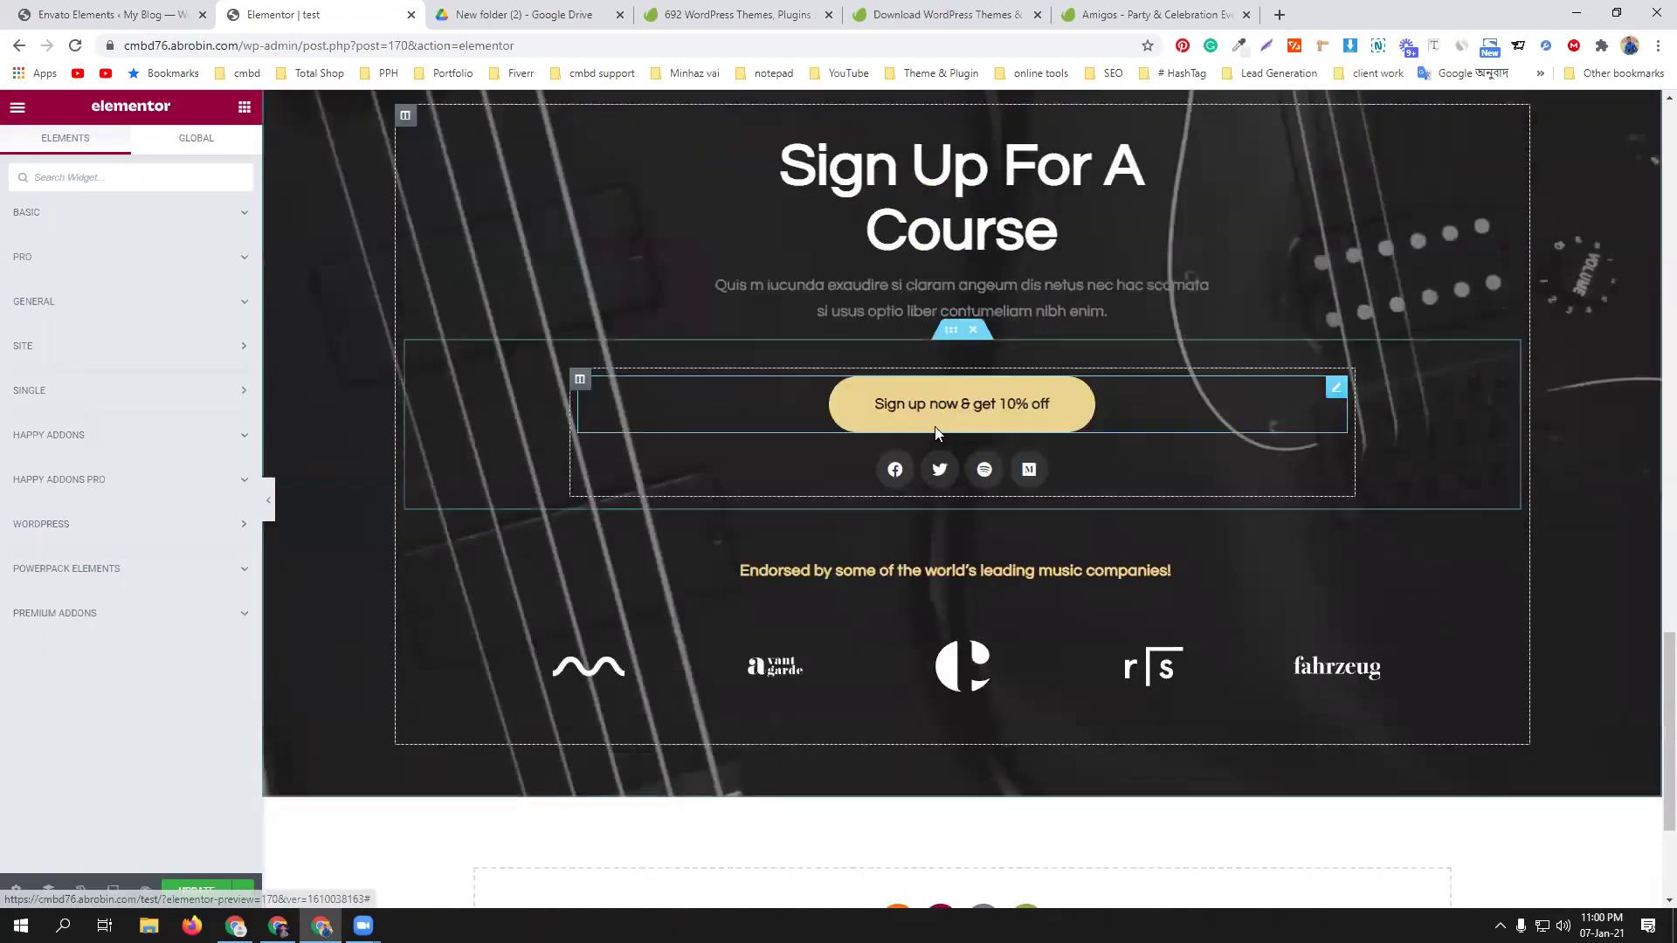
pyautogui.scroll(-3, 935, 434)
pyautogui.click(1029, 664)
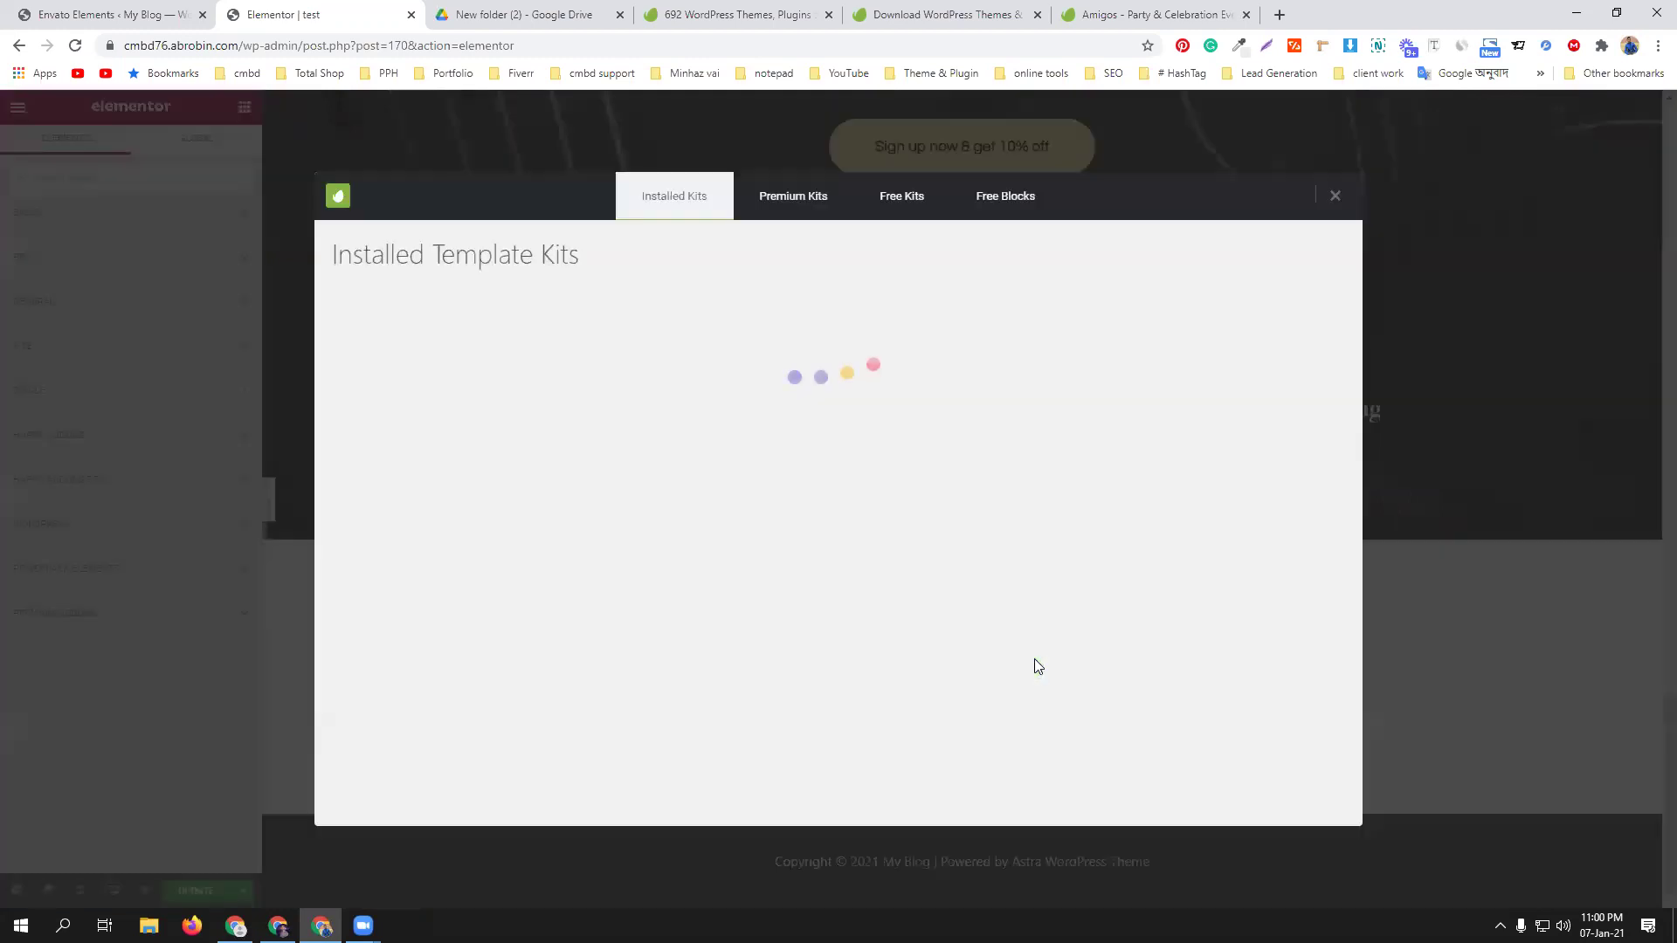
pyautogui.click(901, 208)
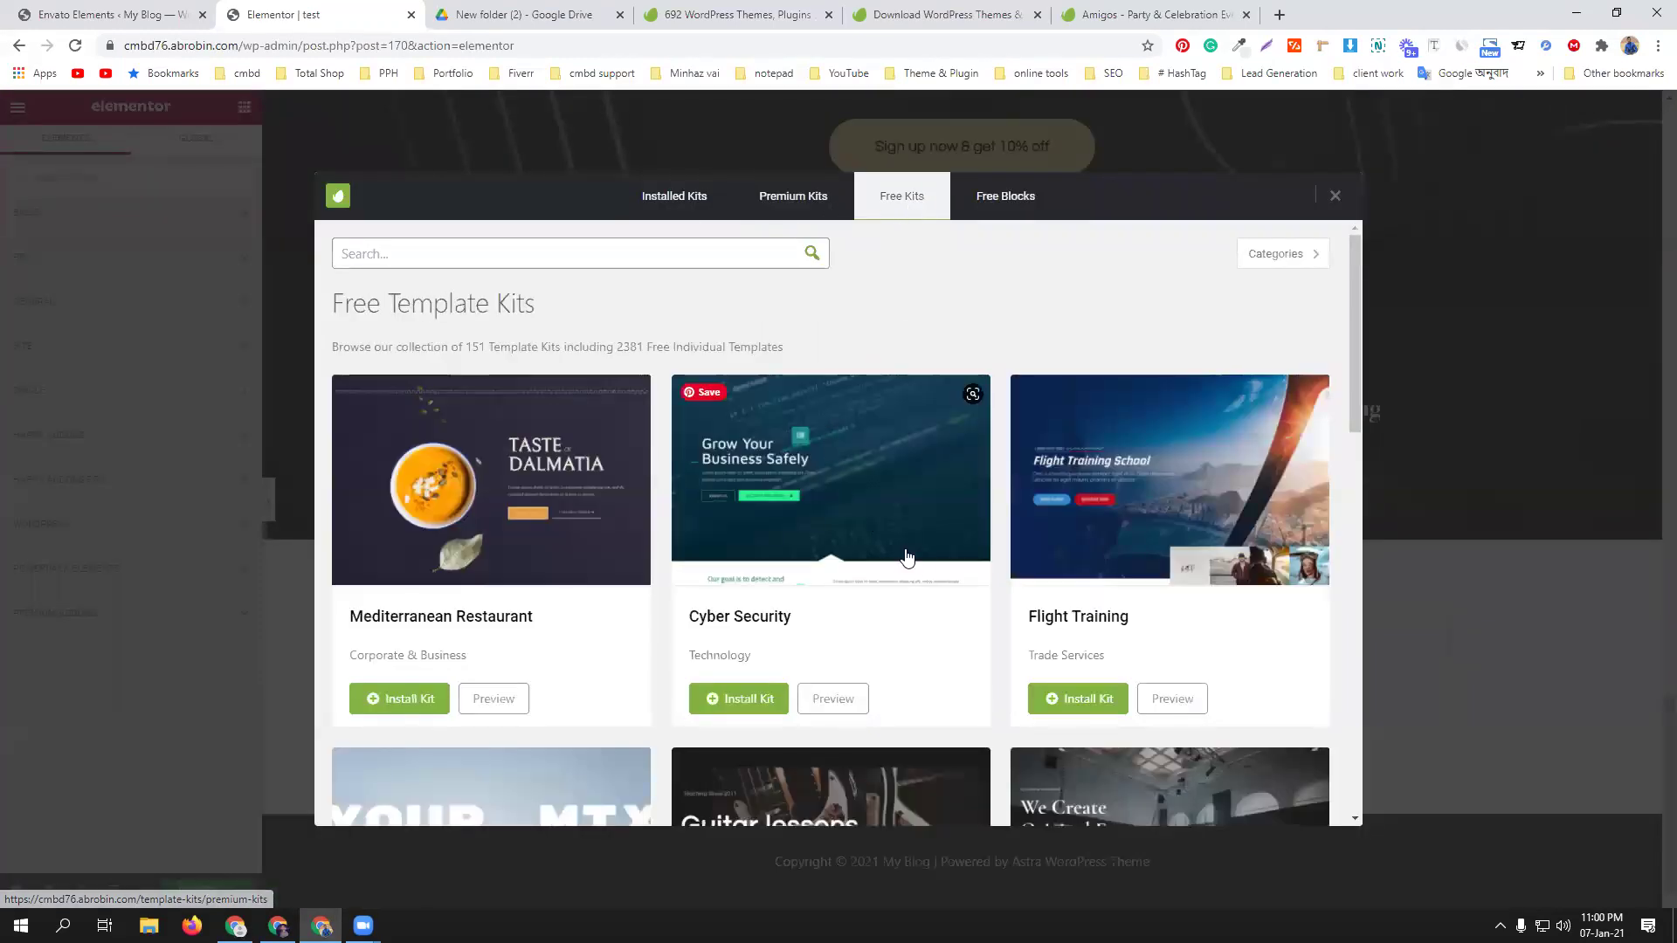
pyautogui.scroll(-3, 906, 556)
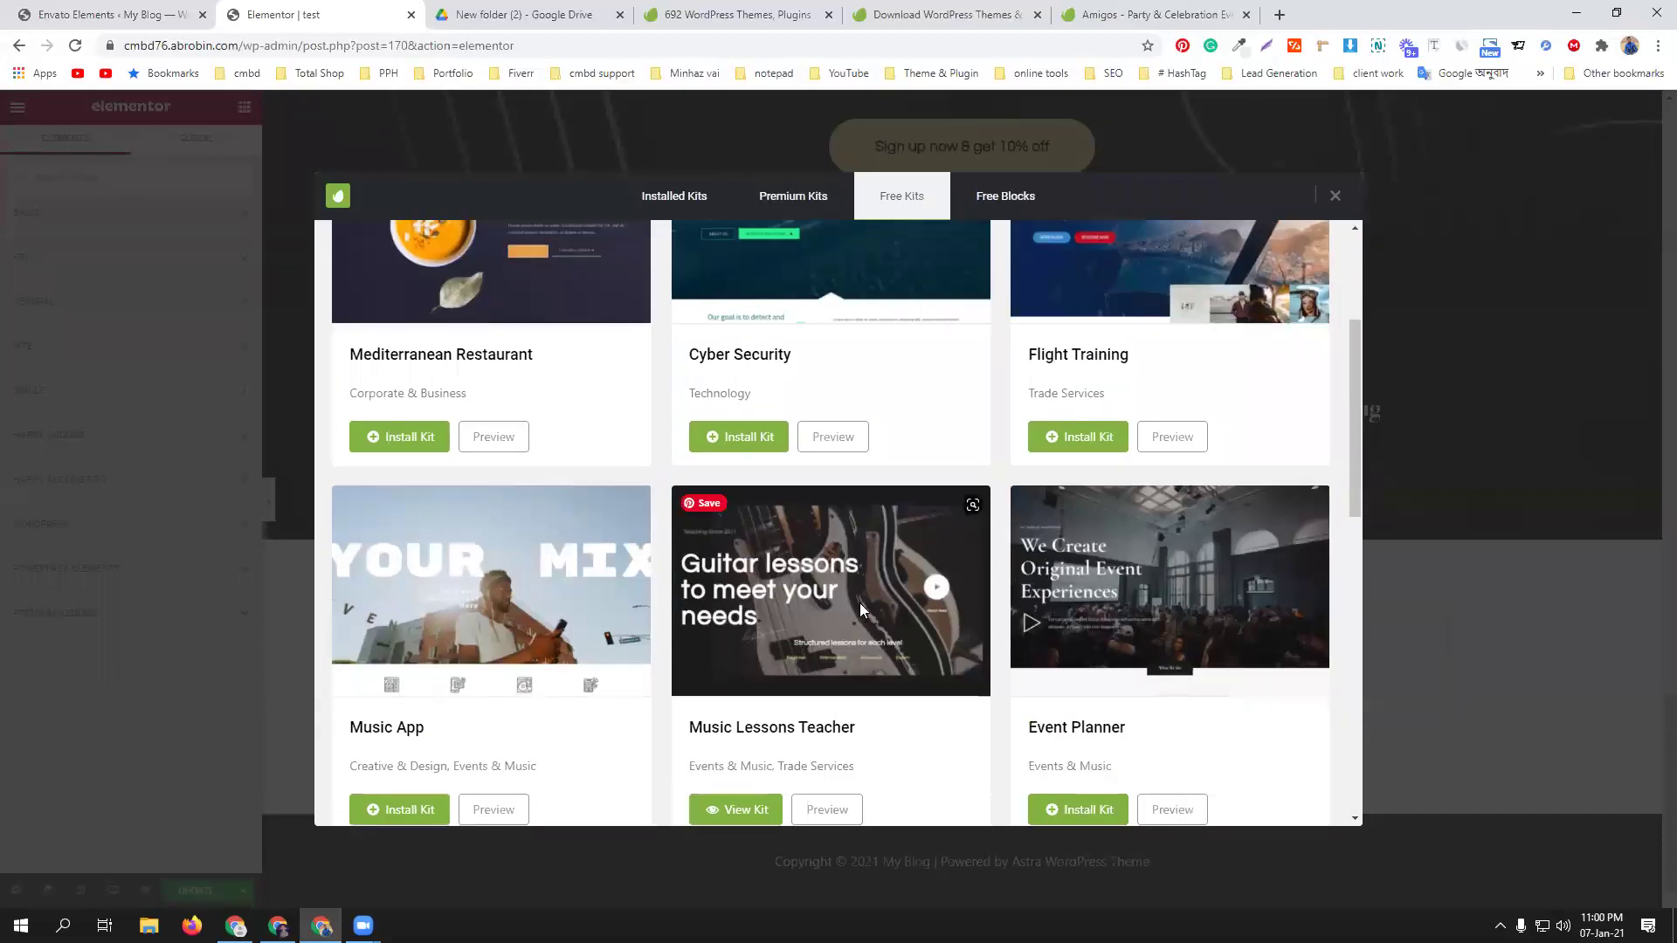
pyautogui.scroll(-1, 860, 603)
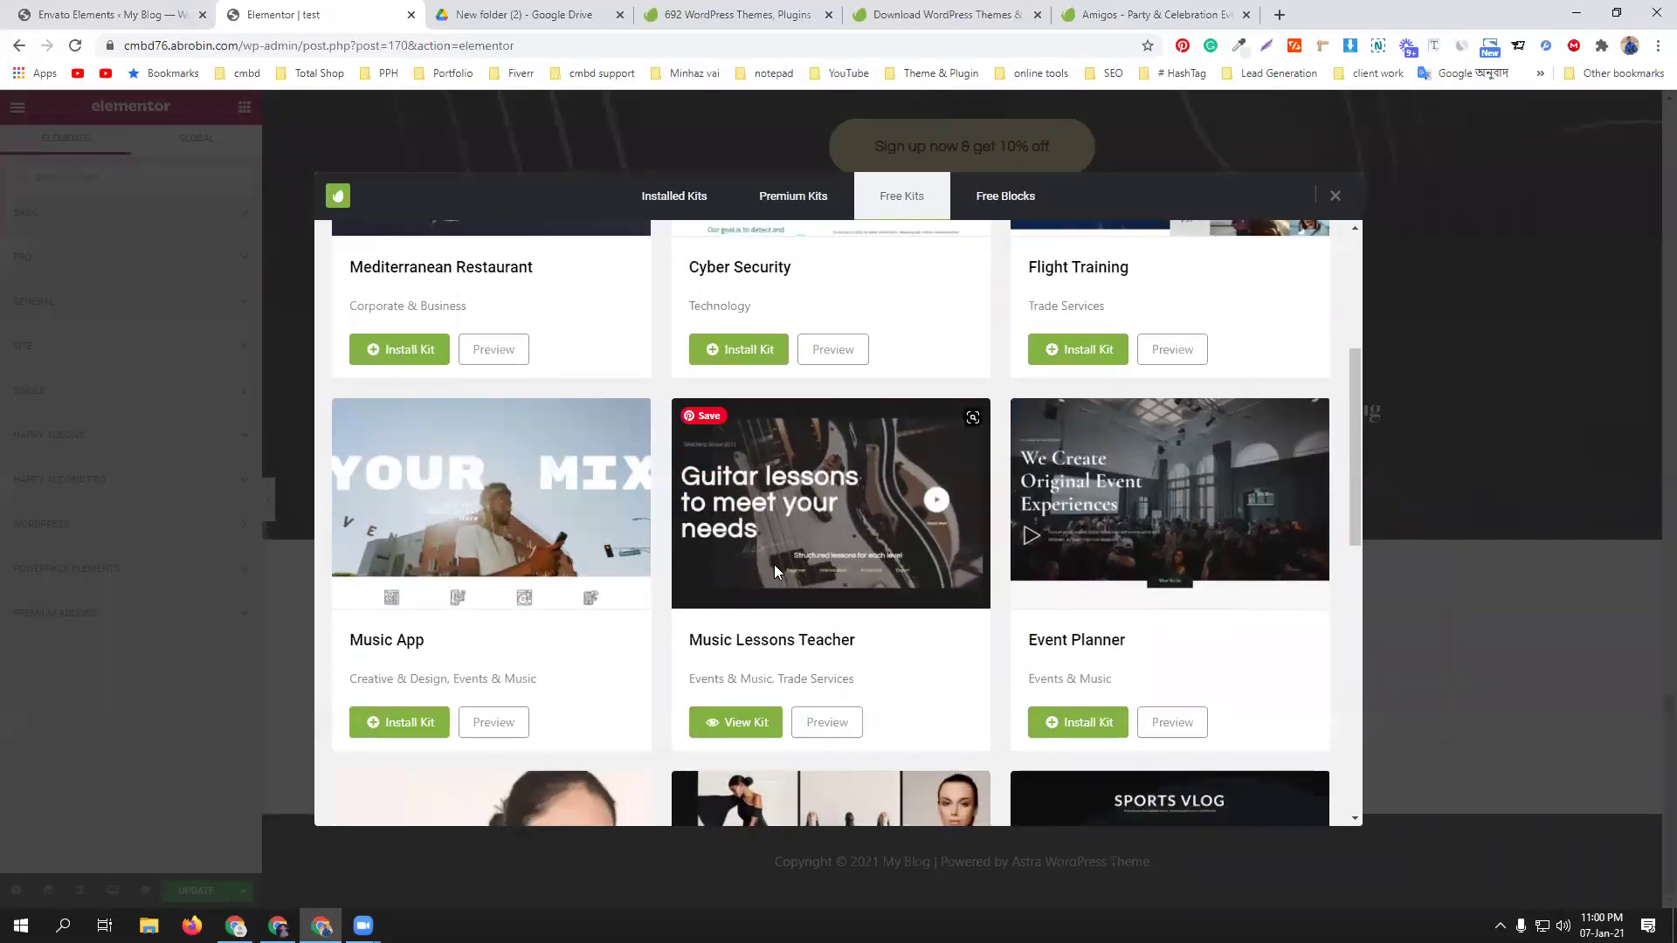
pyautogui.click(748, 720)
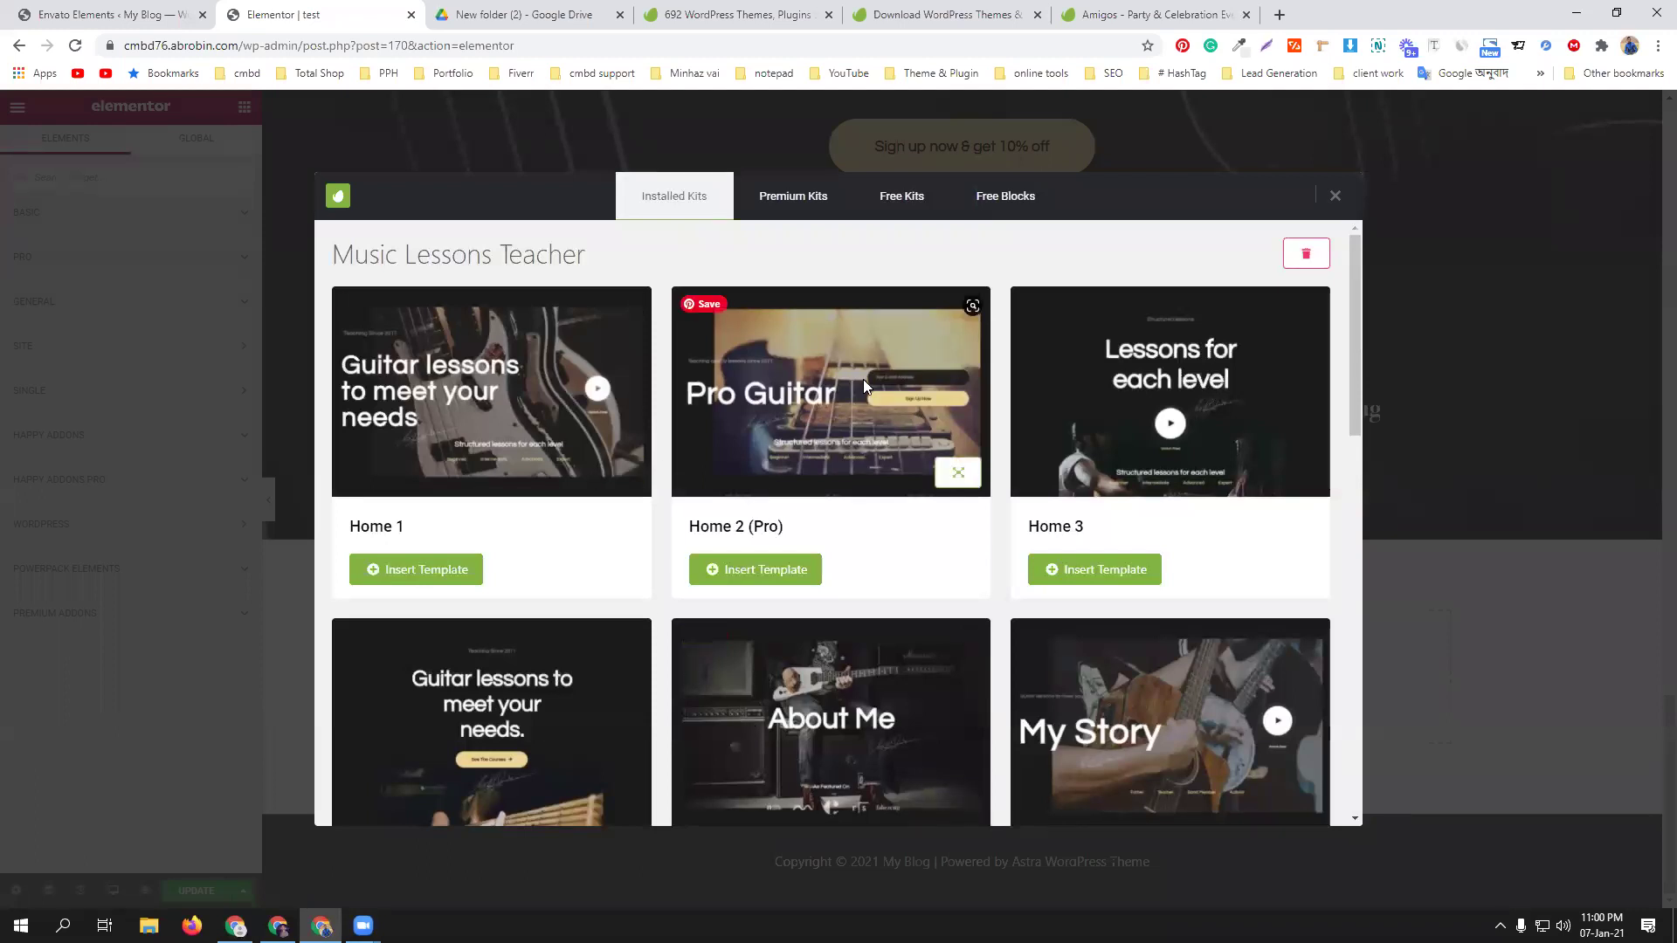
pyautogui.click(786, 570)
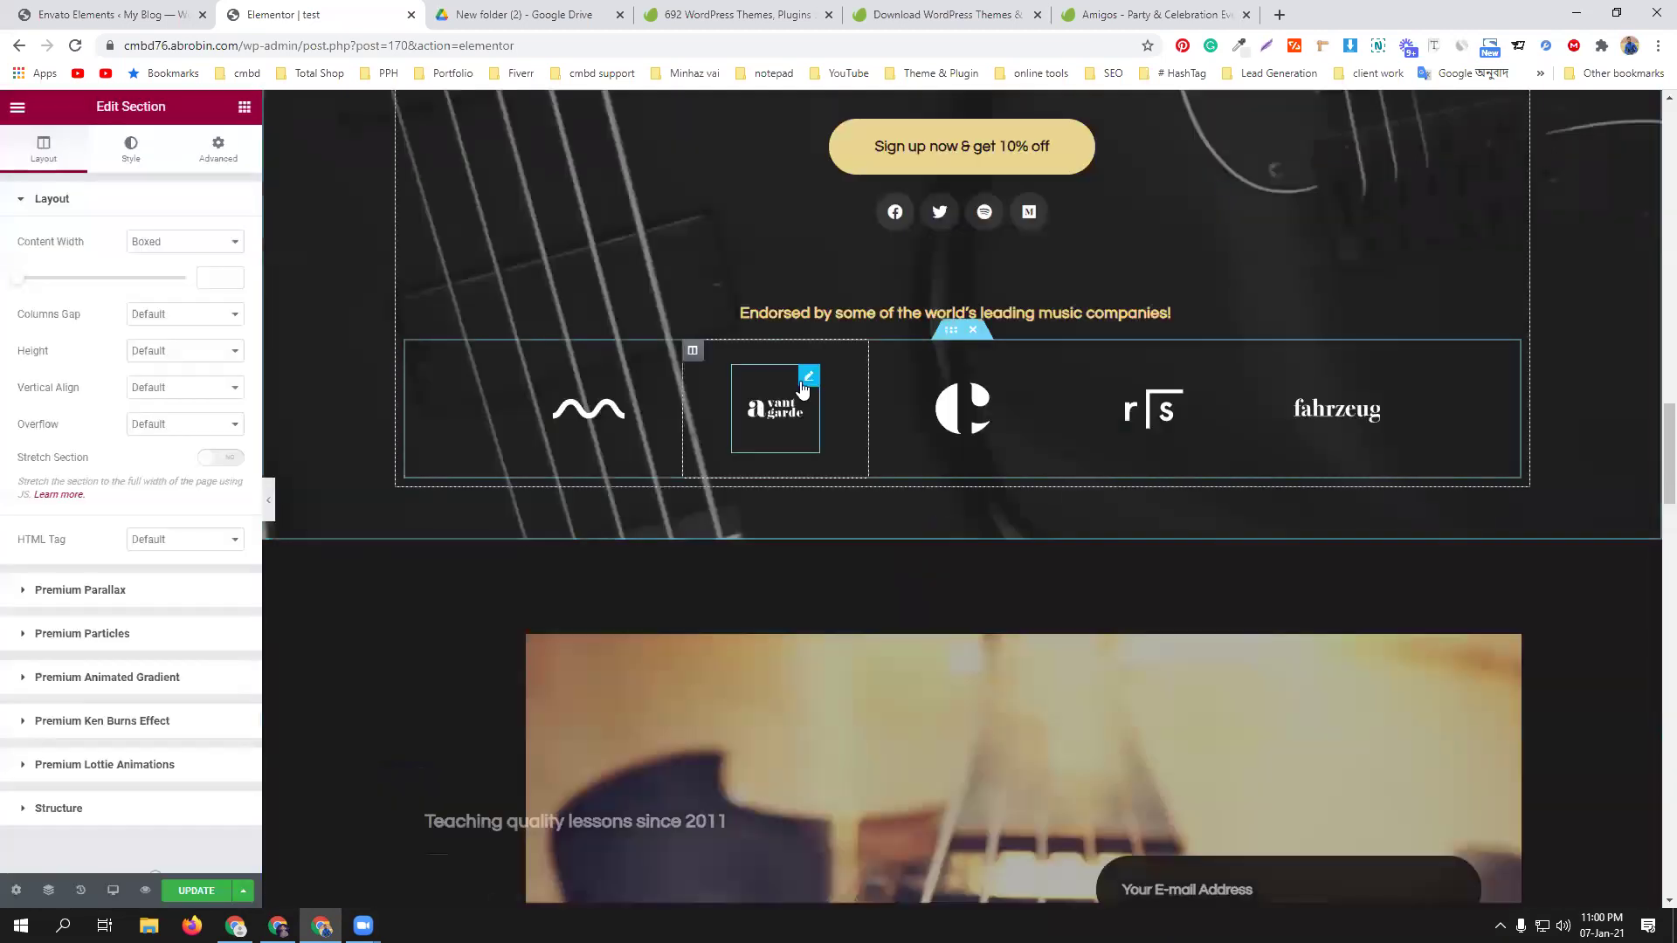
# Delete everything below the Pro Guitar statistics: the lesson cards, level interview prompt, video, student testimonials and sign-up form.
pyautogui.scroll(-3, 1003, 587)
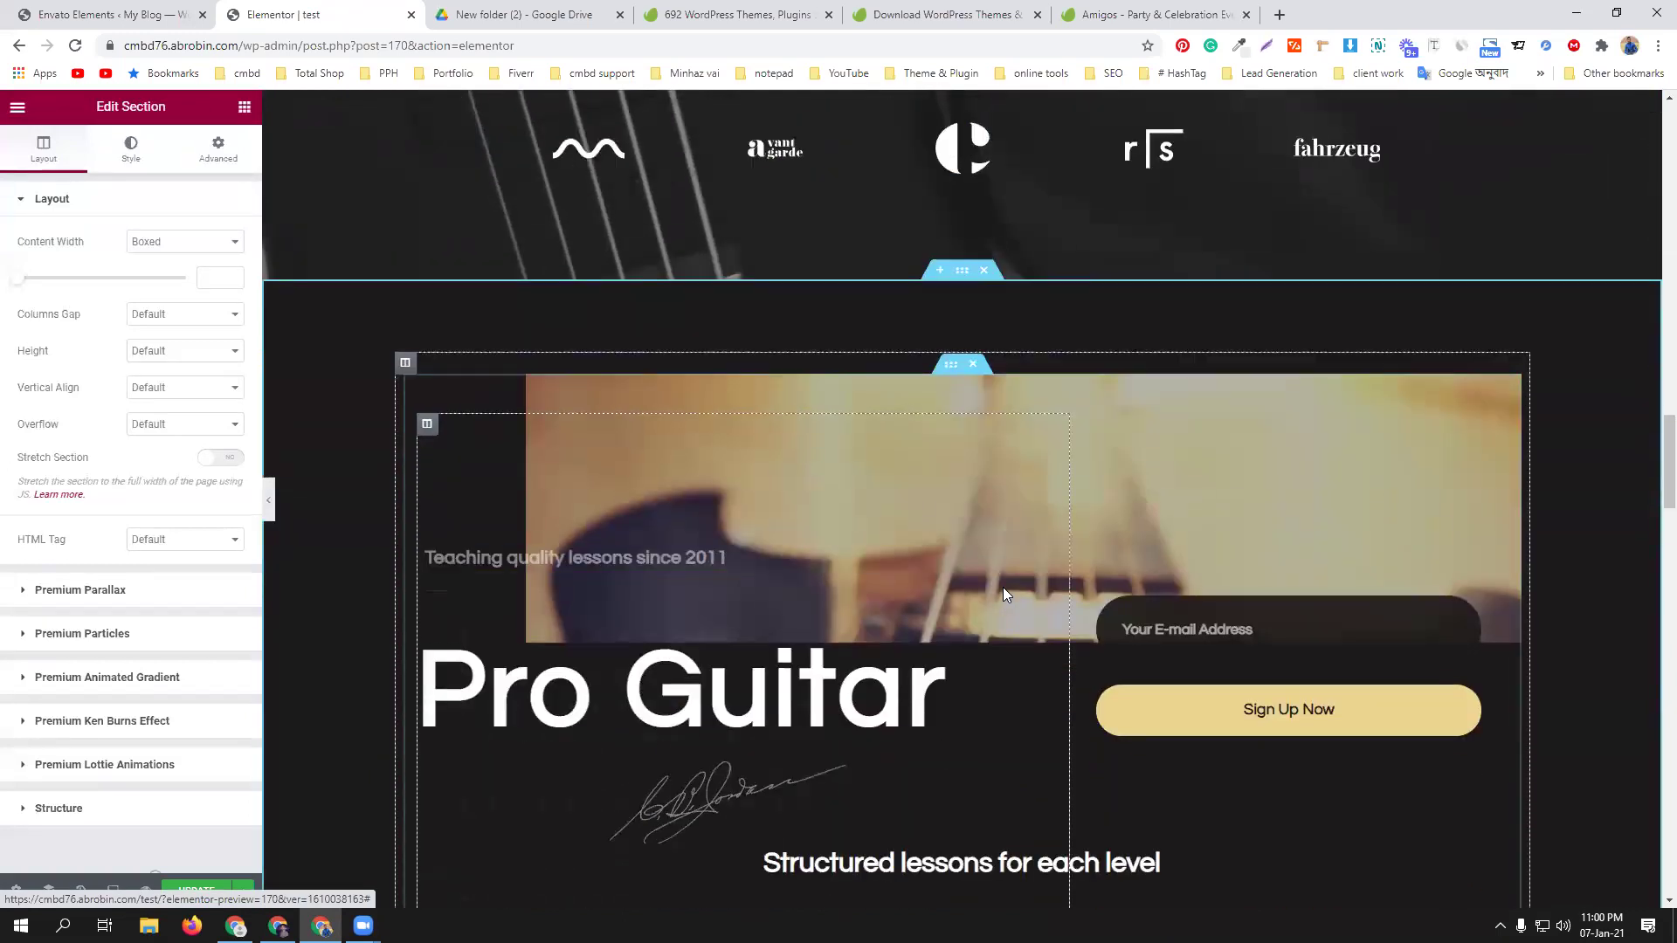
pyautogui.scroll(6, 1003, 587)
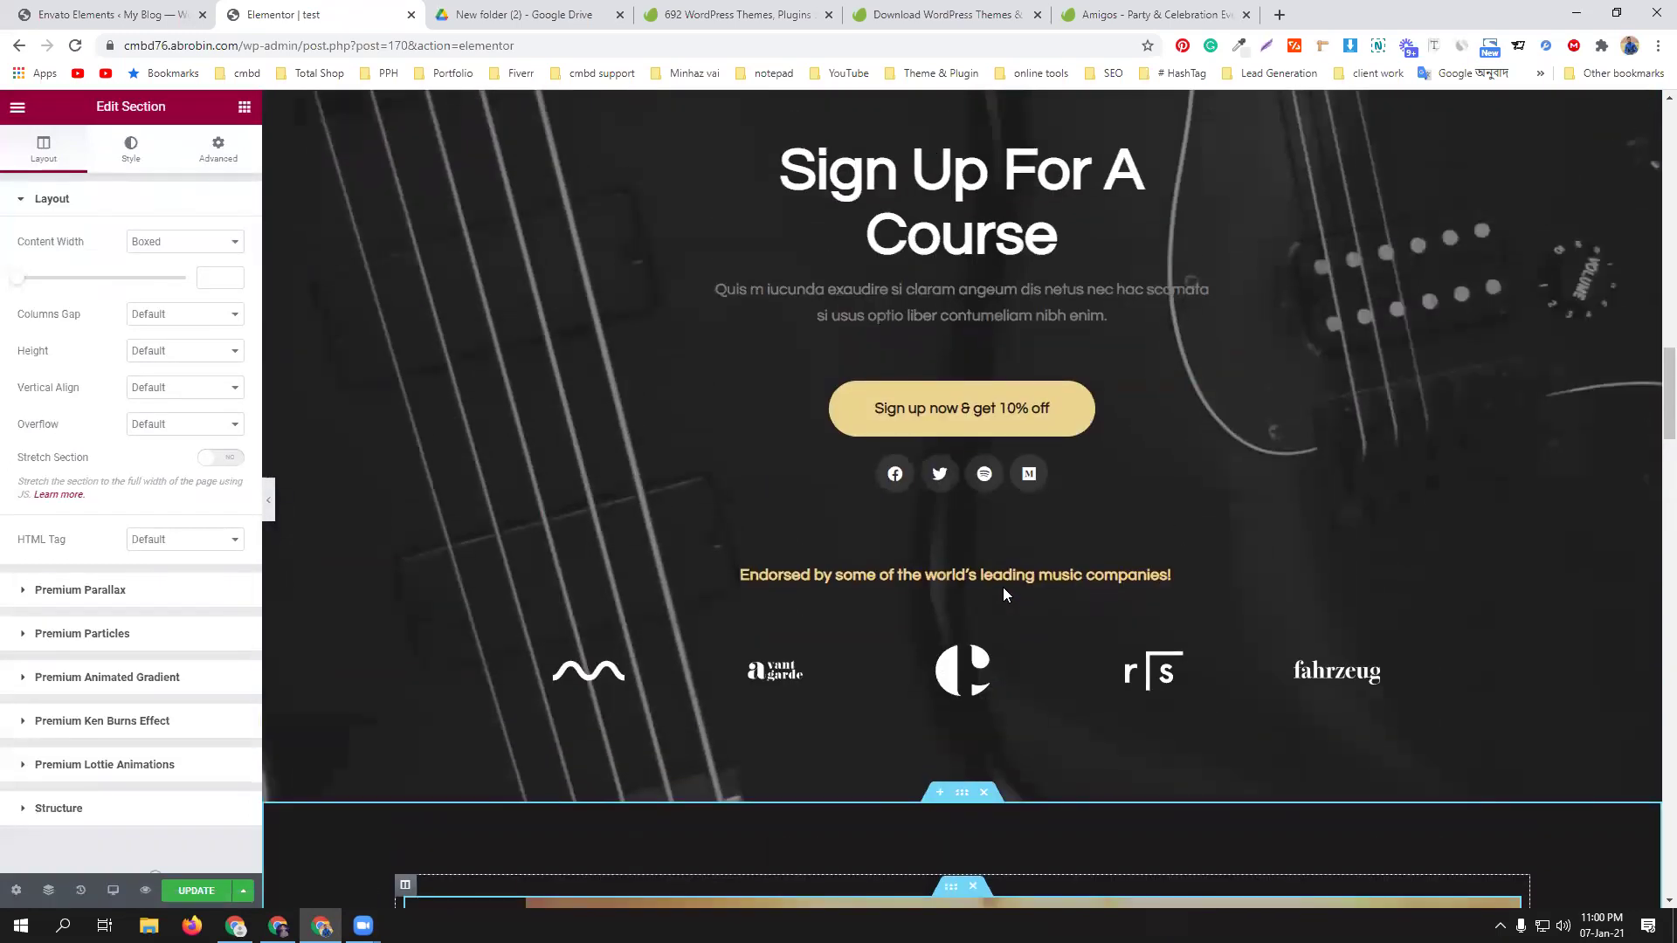
pyautogui.scroll(3, 1003, 594)
pyautogui.scroll(-9, 1073, 718)
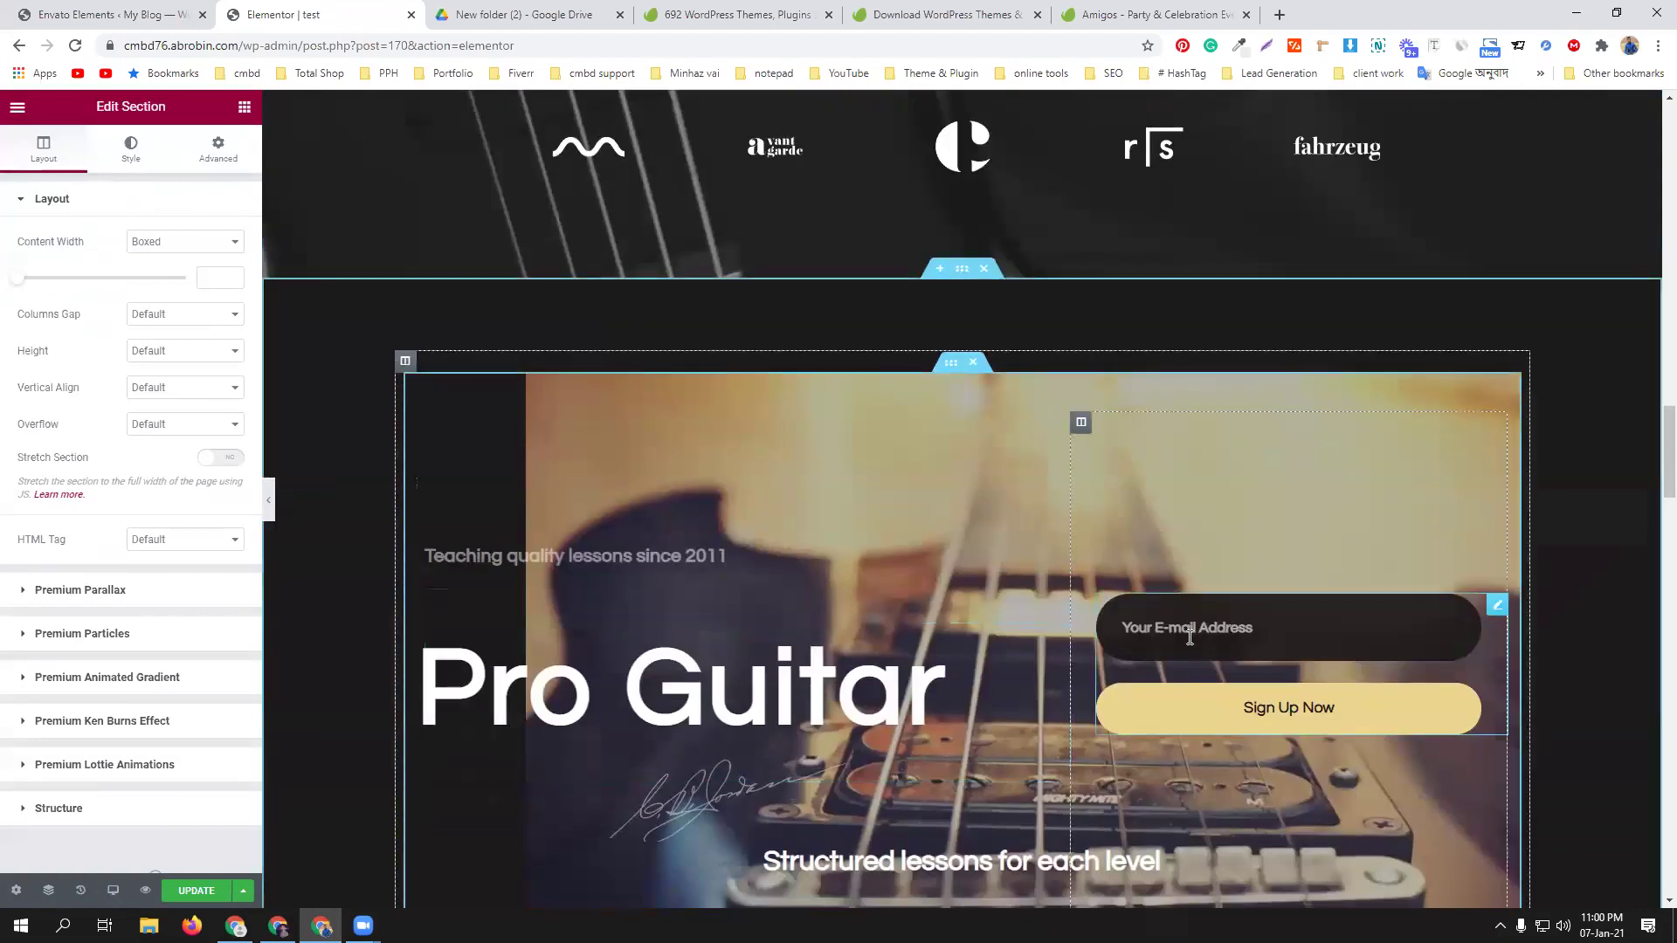
pyautogui.scroll(-6, 1137, 617)
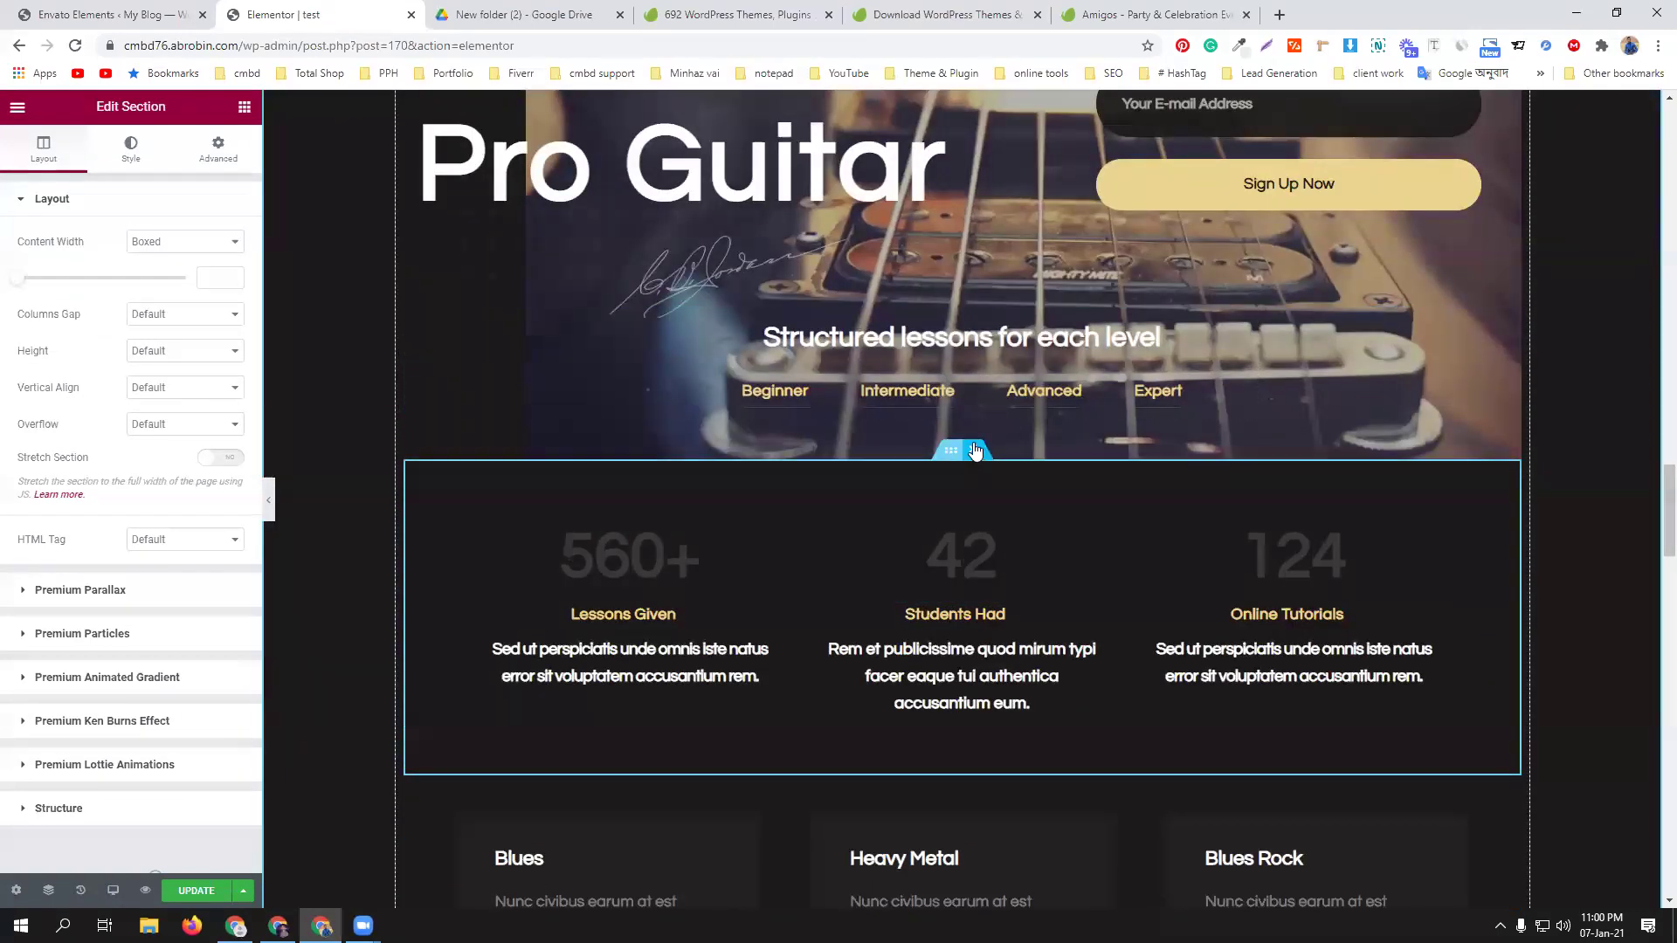
pyautogui.scroll(-3, 830, 622)
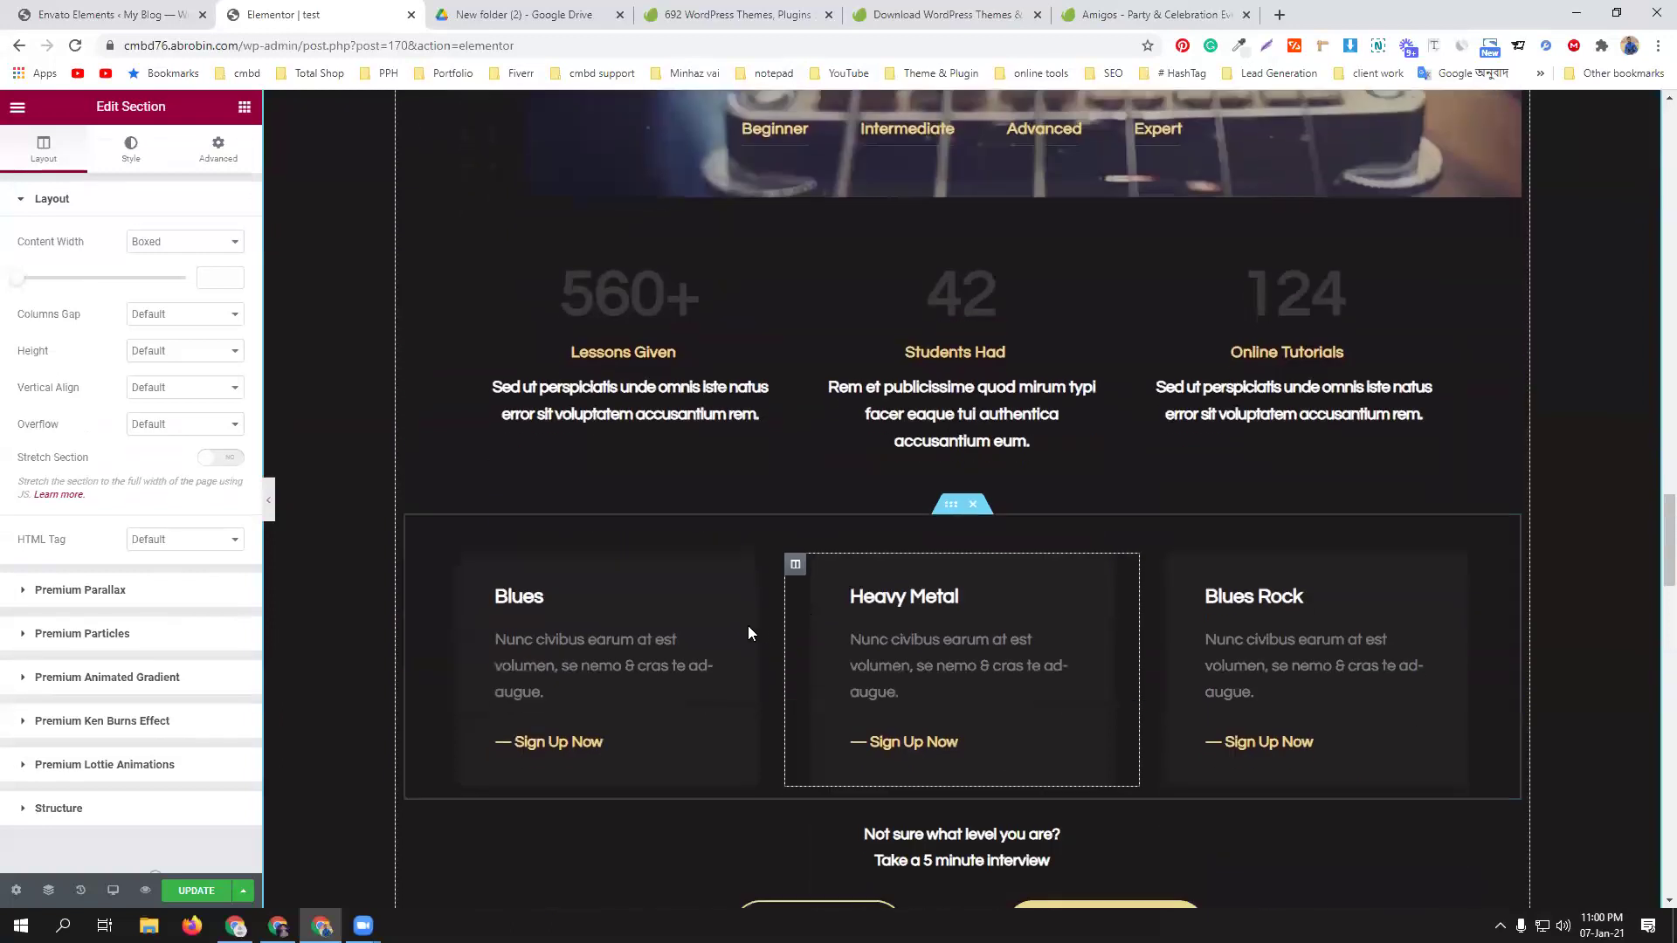
pyautogui.click(974, 506)
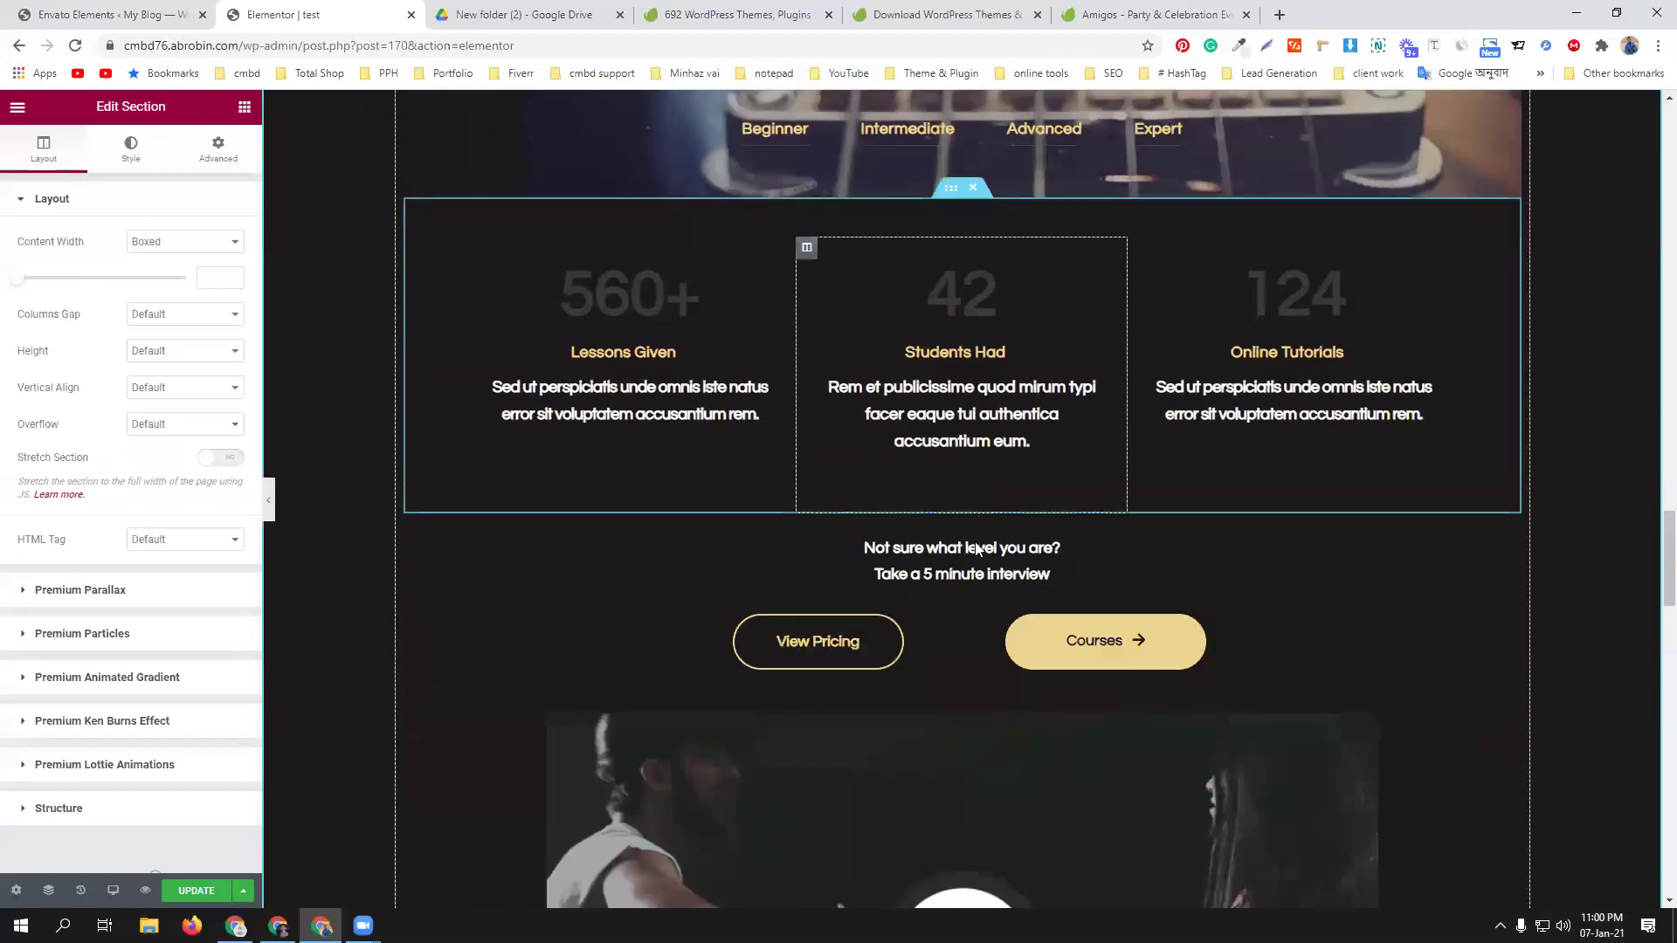
pyautogui.click(975, 506)
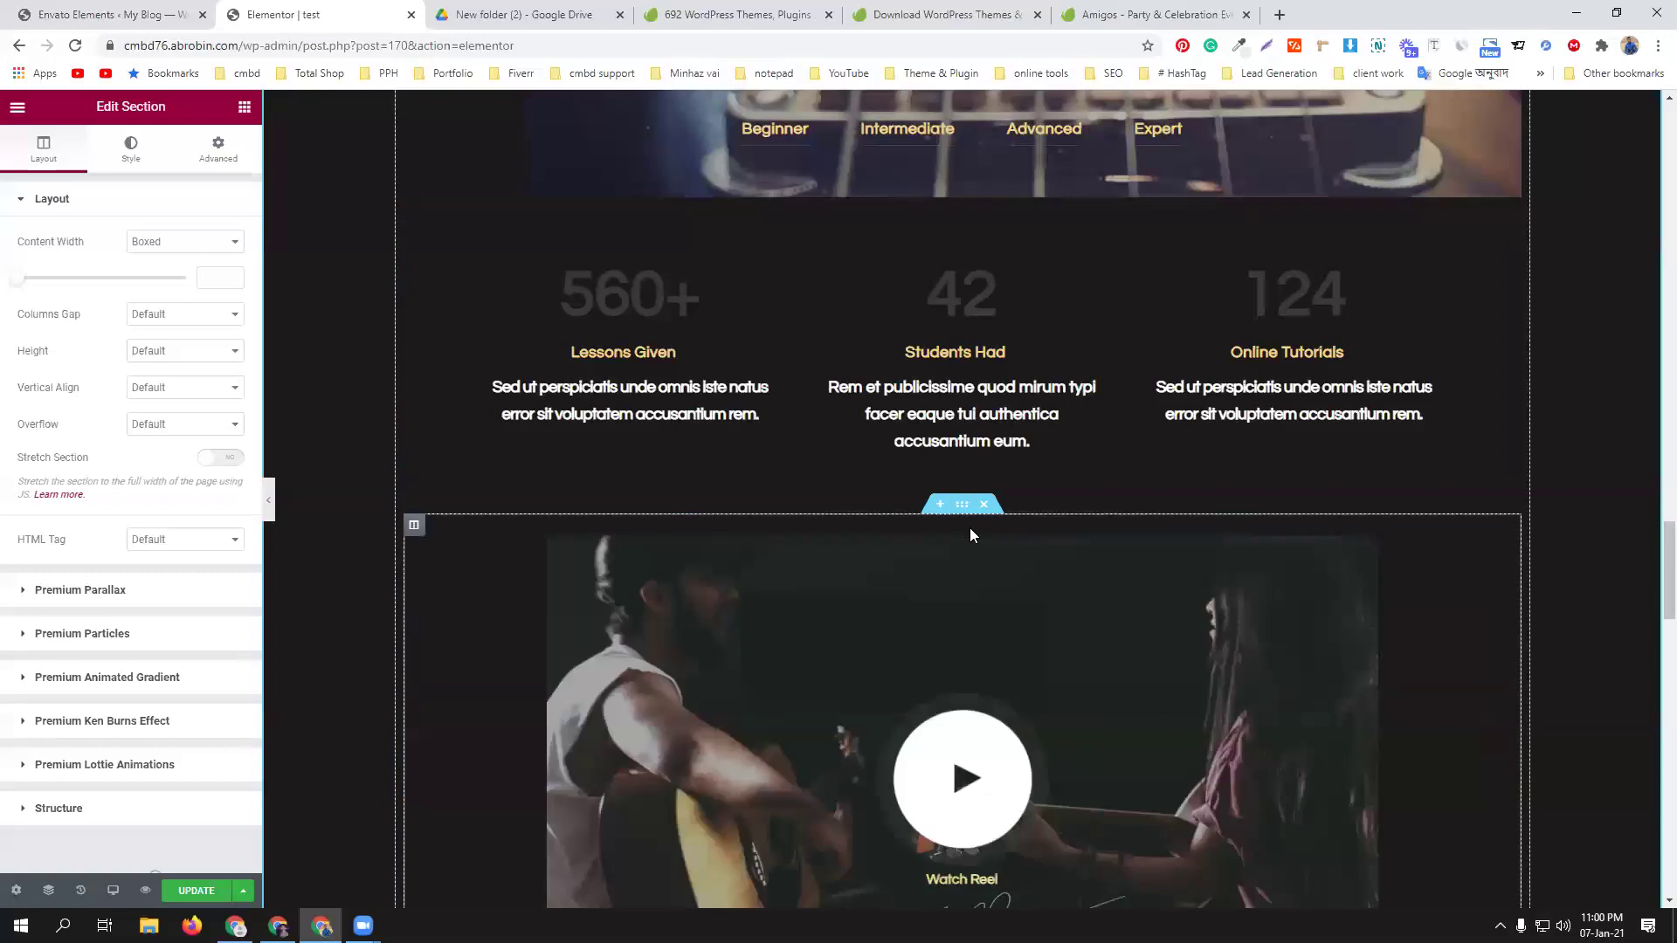
pyautogui.click(983, 505)
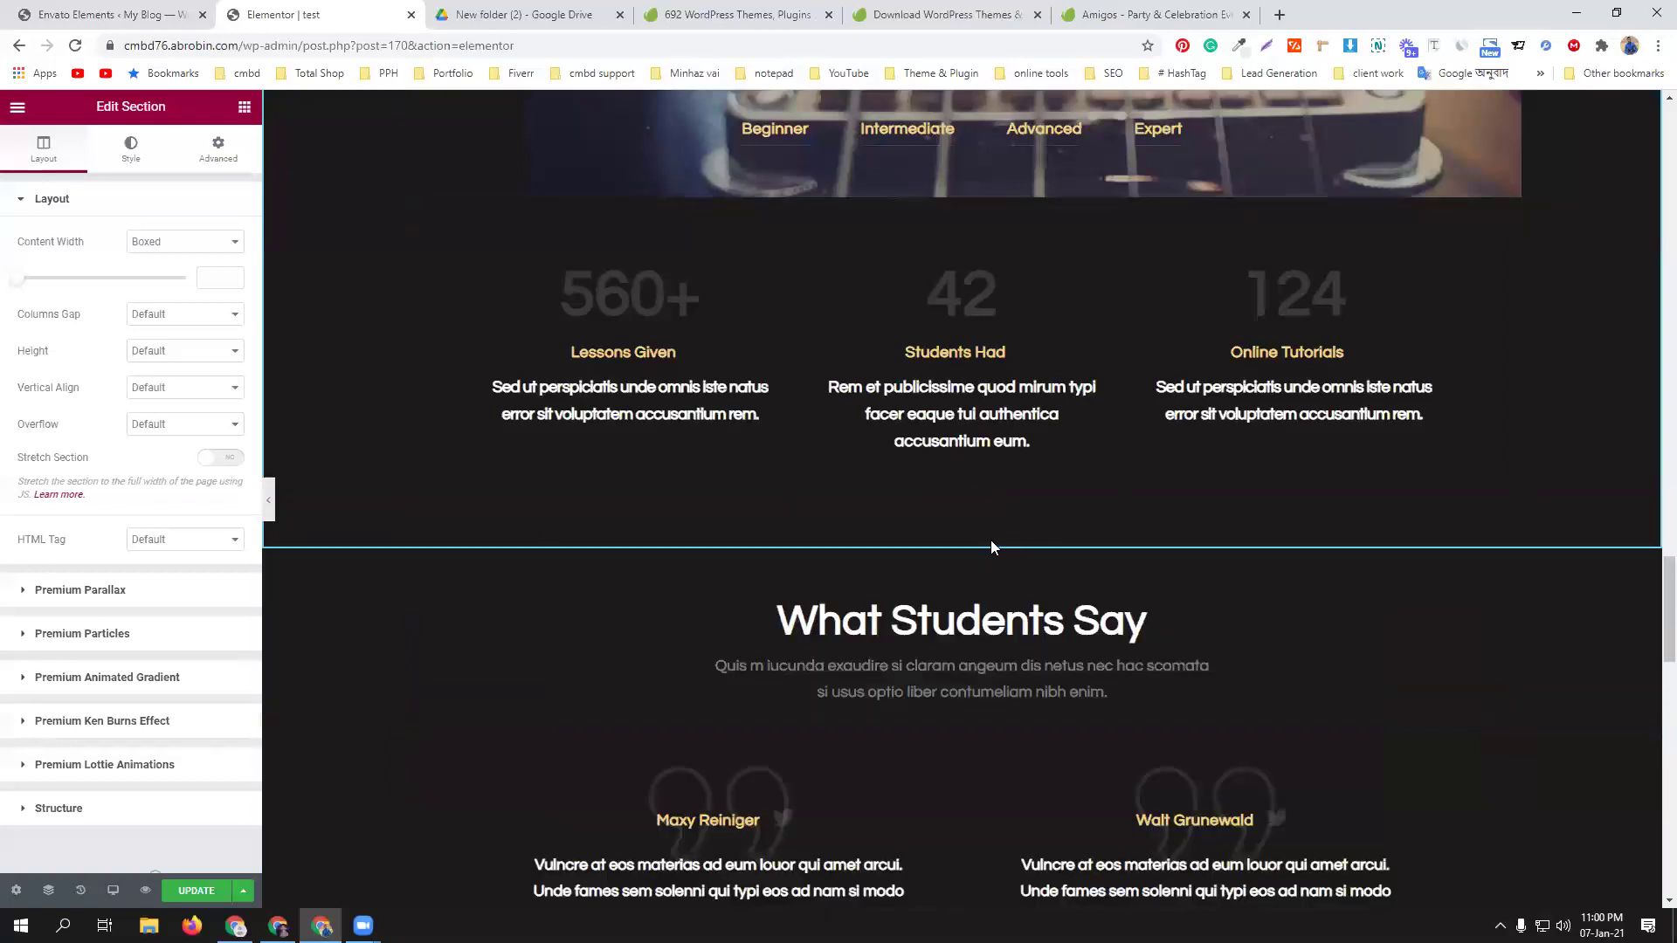
pyautogui.click(986, 539)
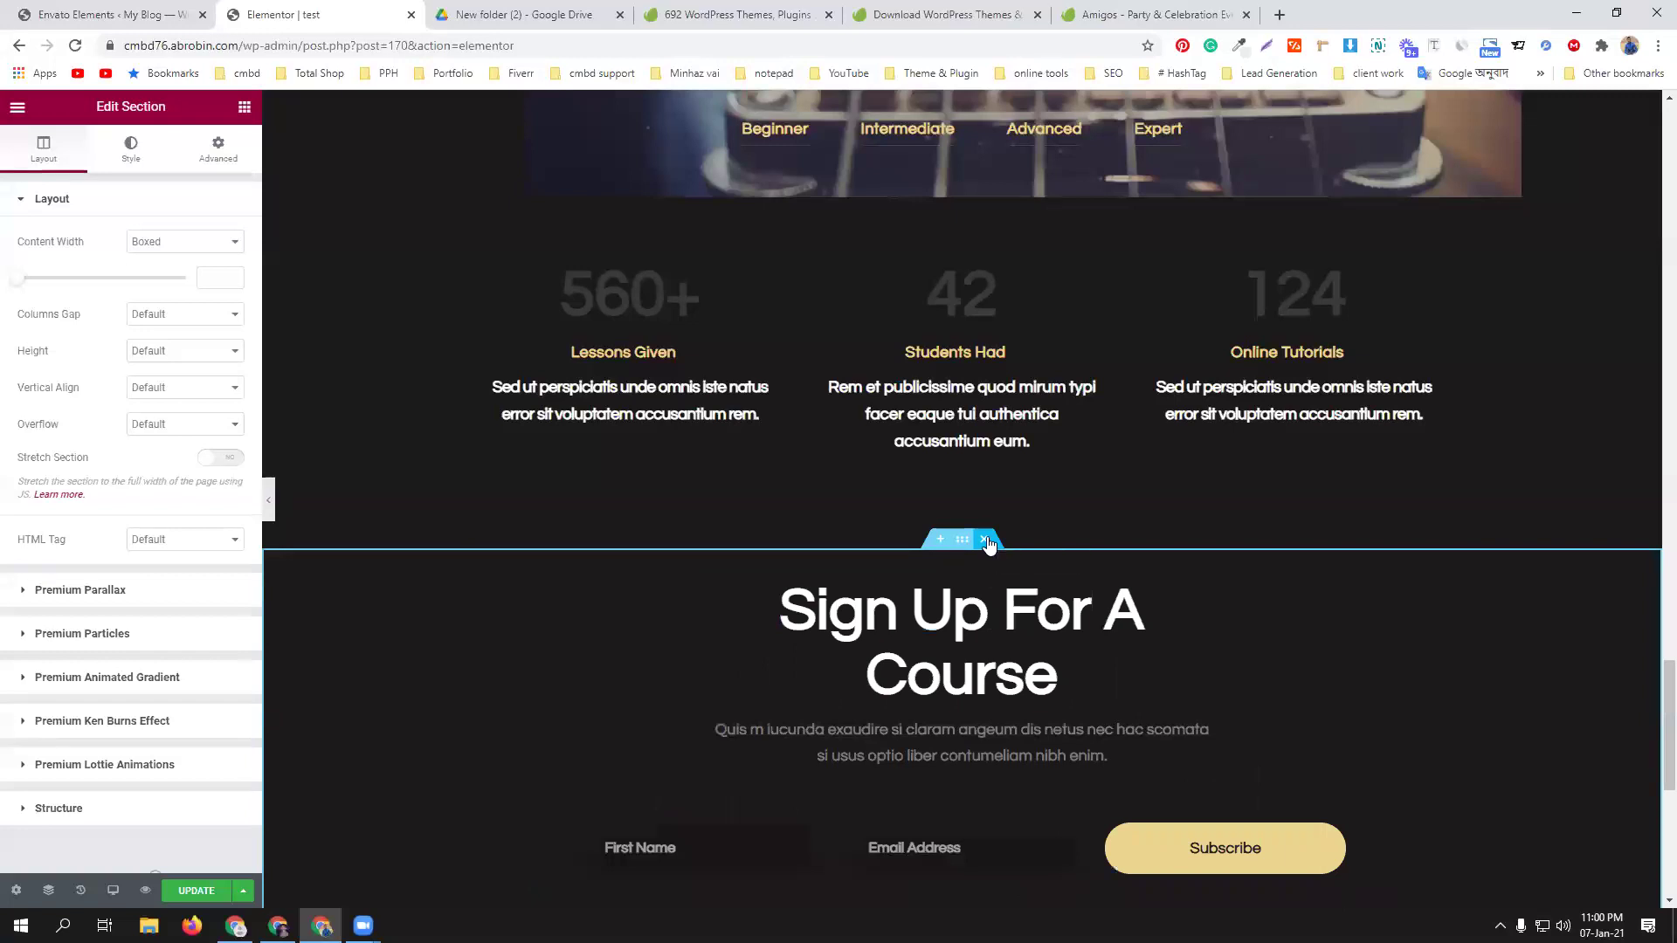
pyautogui.click(986, 540)
# Move the Pro Guitar hero section to the start of the page, above the Blues, Heavy Metal and Blues Rock cards.
pyautogui.scroll(15, 938, 504)
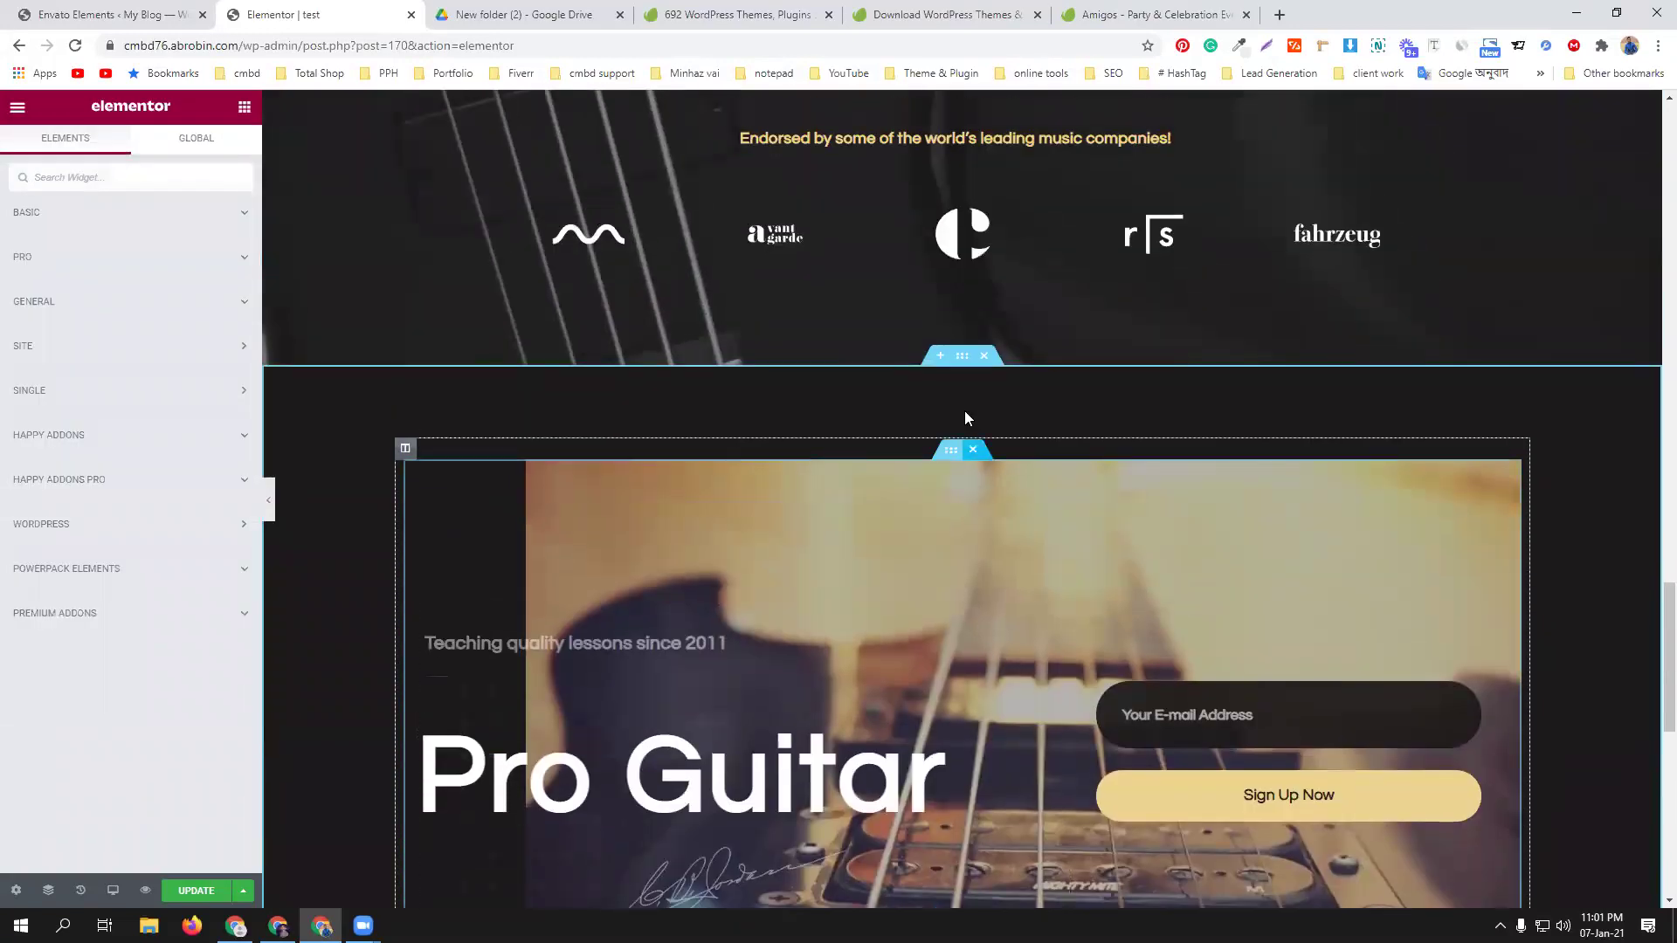
pyautogui.moveTo(951, 449); pyautogui.dragTo(875, 188)
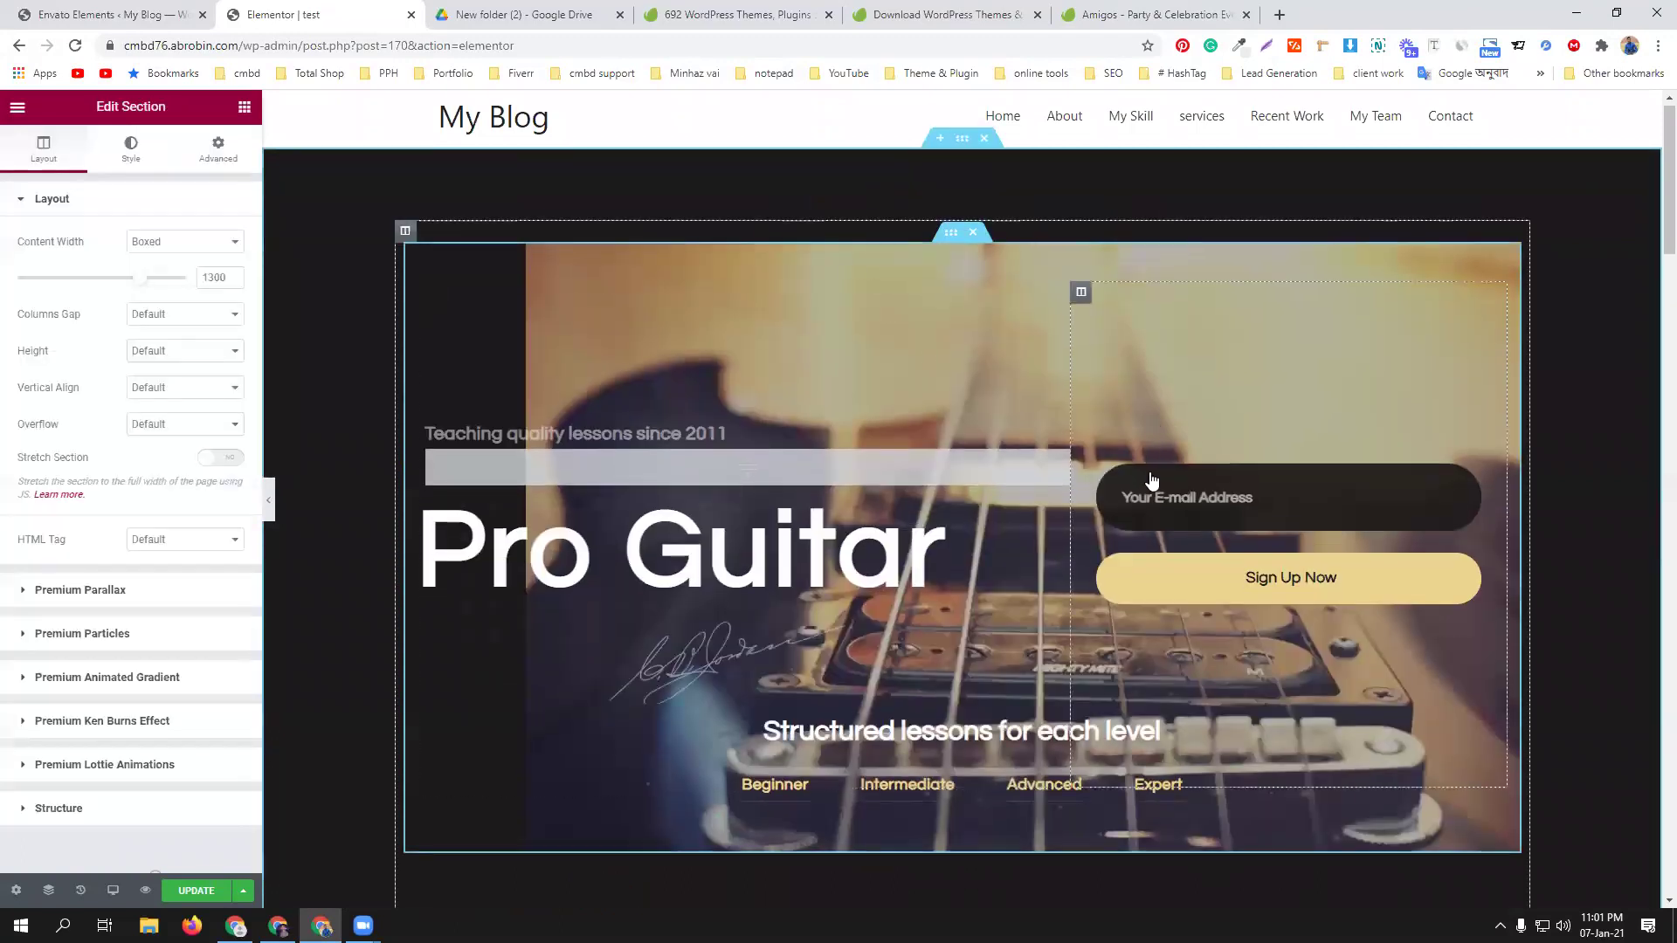
pyautogui.scroll(-7, 970, 540)
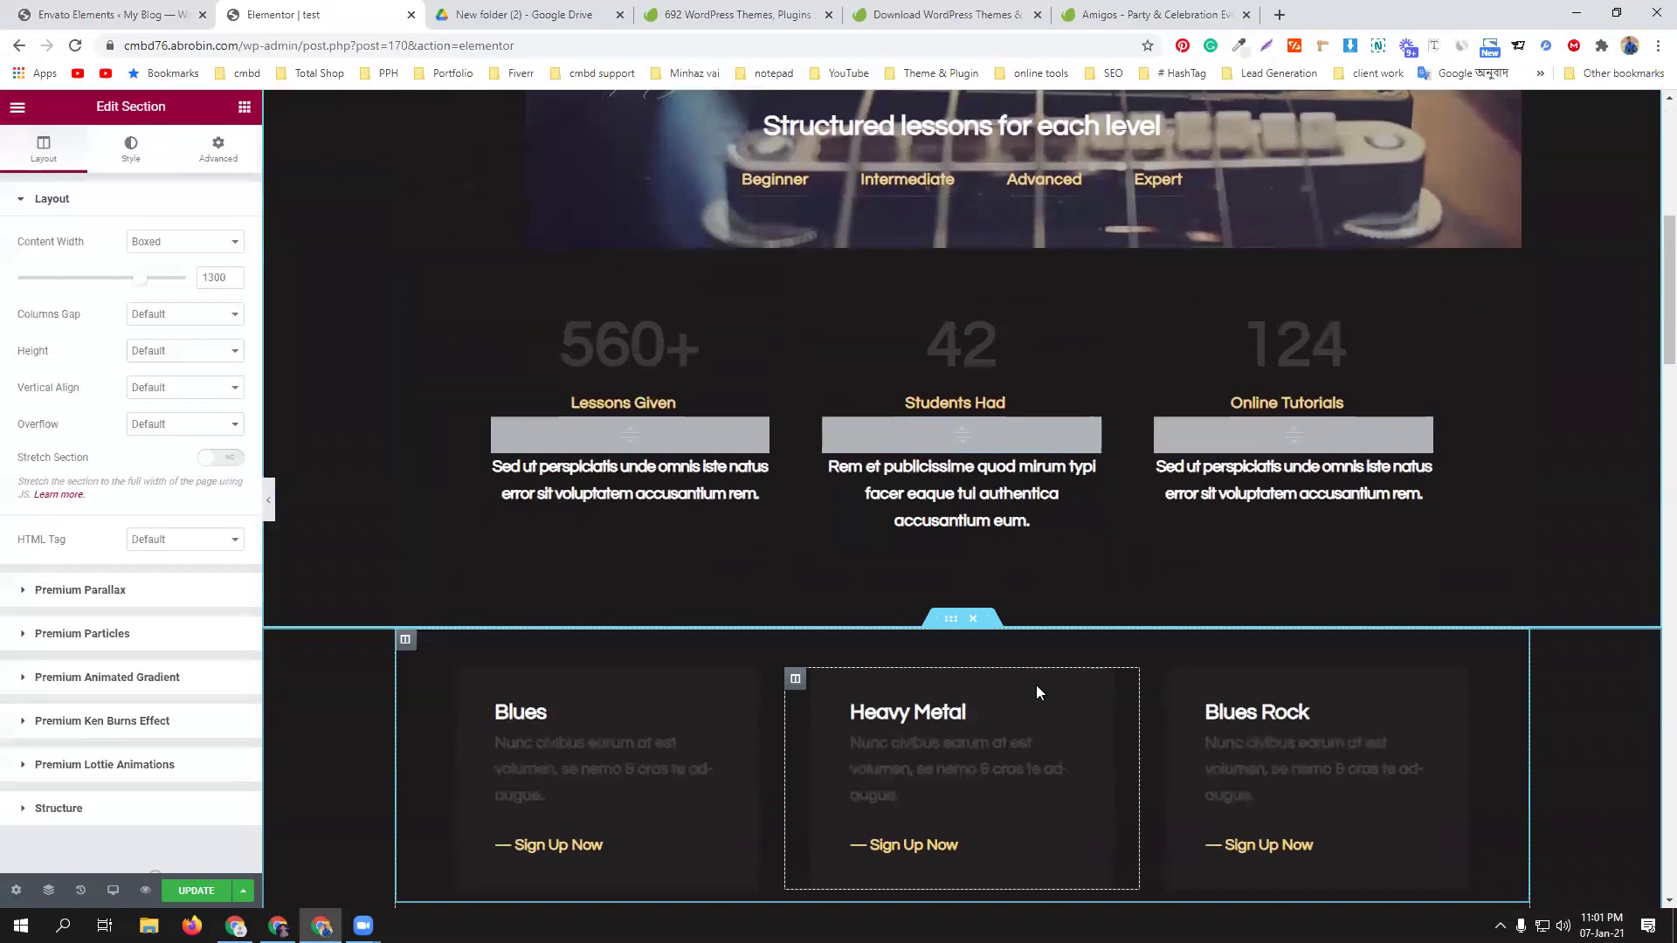
pyautogui.scroll(-3, 1036, 689)
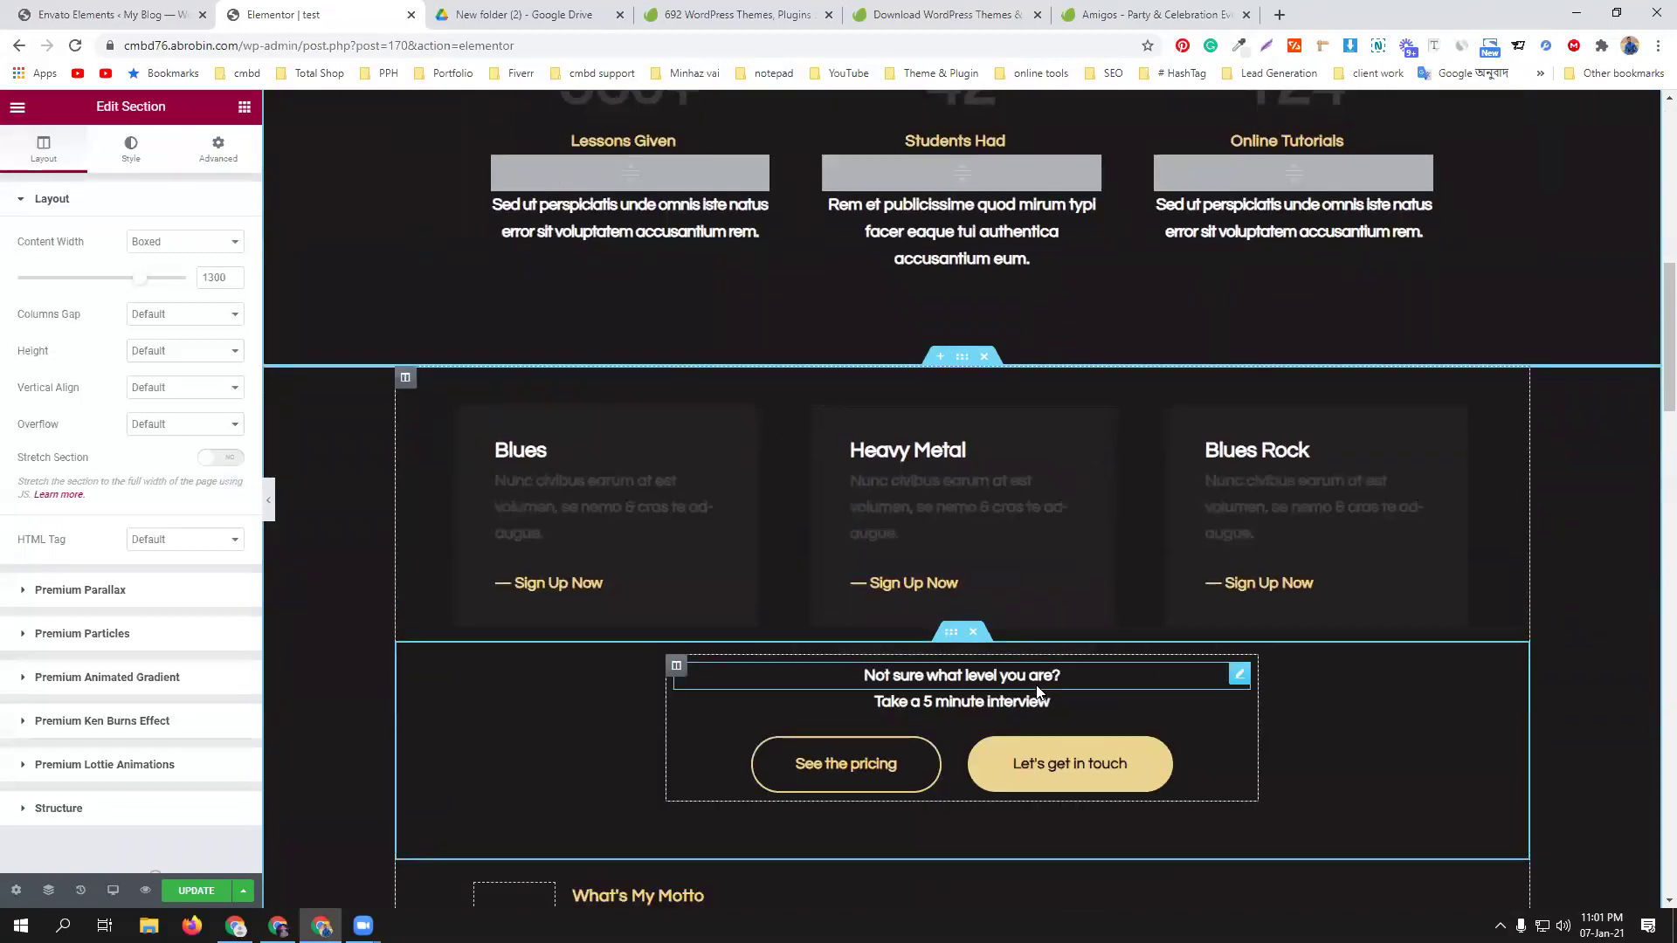